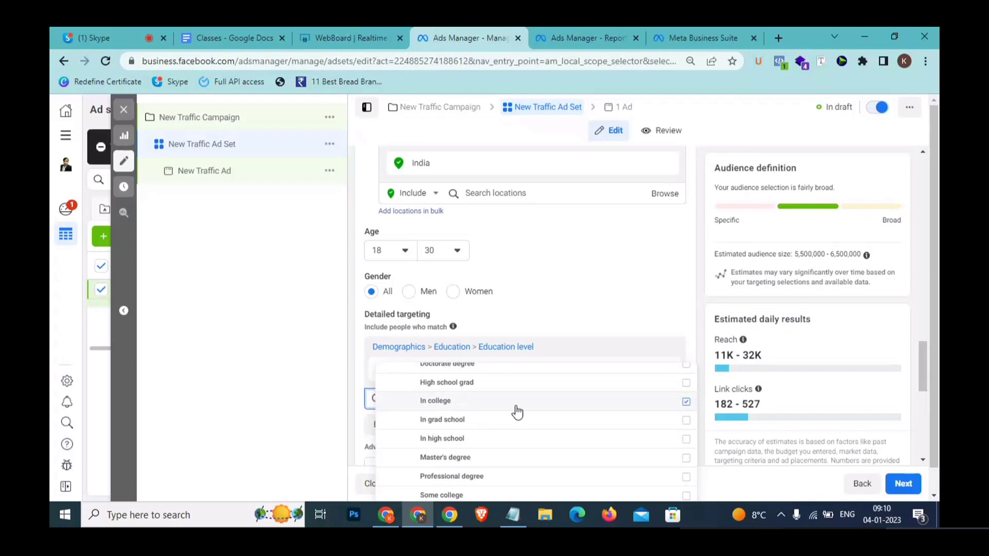
- Add the education levels In high school, Master's degree, Some college and Some grad school to the ad set's detailed targeting
{"action": "left_click", "coordinate": [525, 440]}
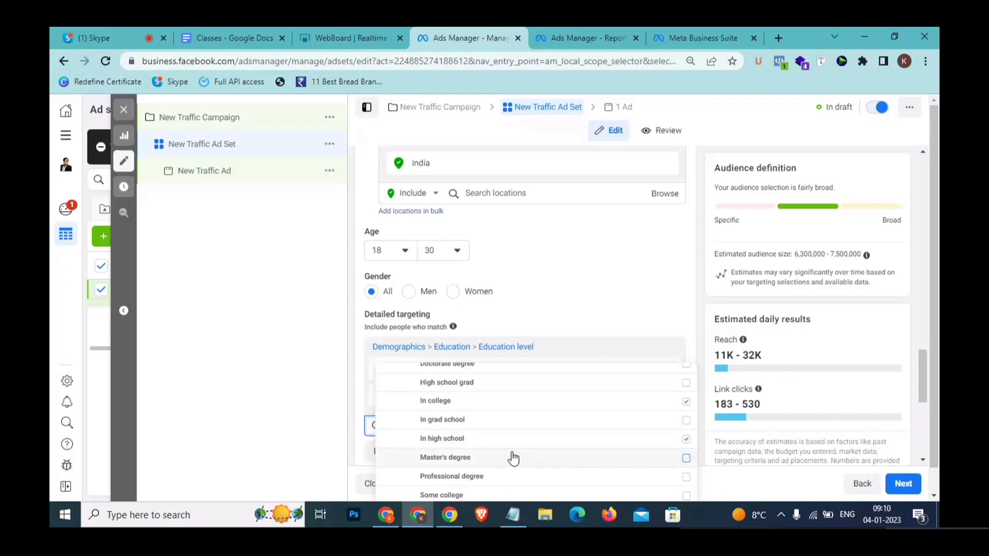
{"action": "left_click", "coordinate": [513, 458]}
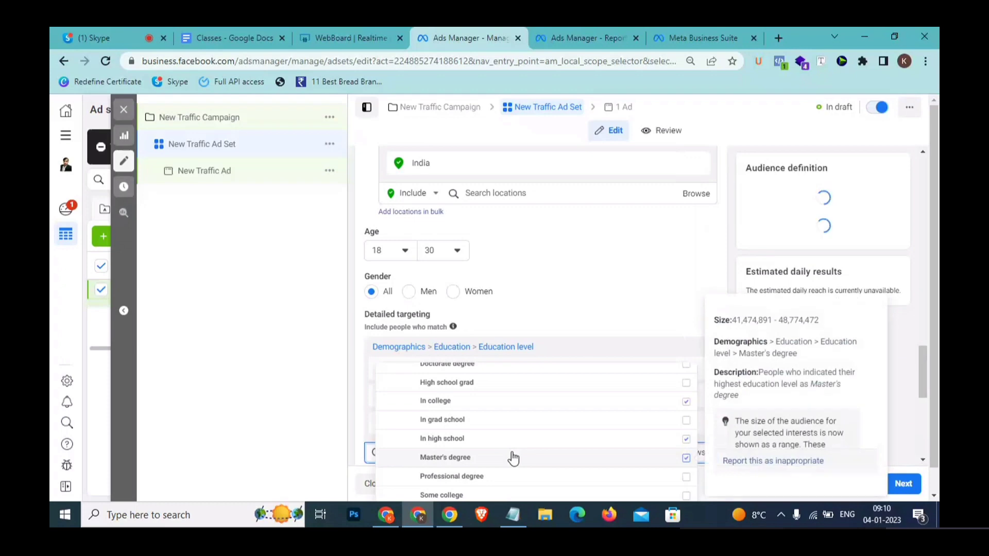
{"action": "scroll", "coordinate": [513, 458], "scroll_direction": "down", "scroll_amount": 1}
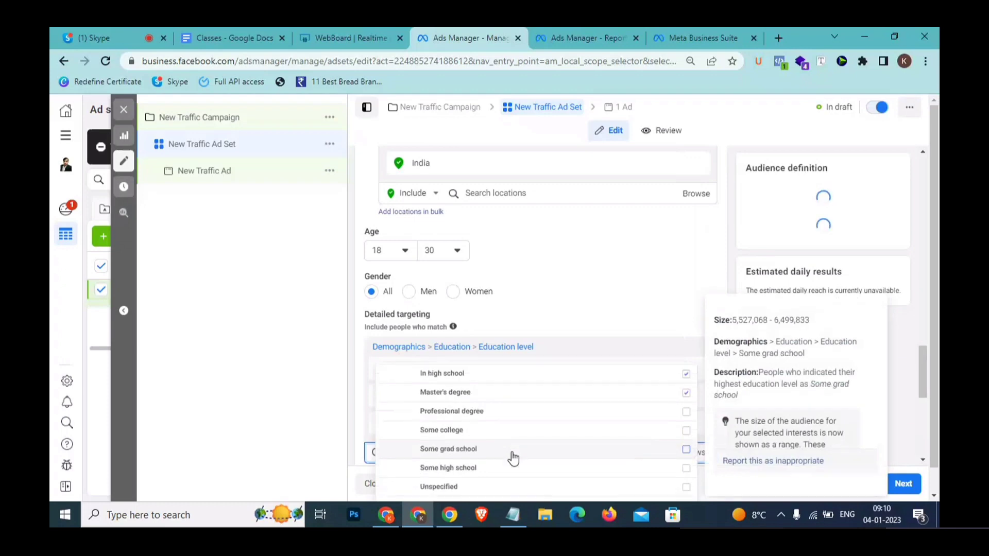
{"action": "left_click", "coordinate": [510, 431]}
{"action": "left_click", "coordinate": [522, 449]}
{"action": "scroll", "coordinate": [523, 445], "scroll_direction": "down", "scroll_amount": 1}
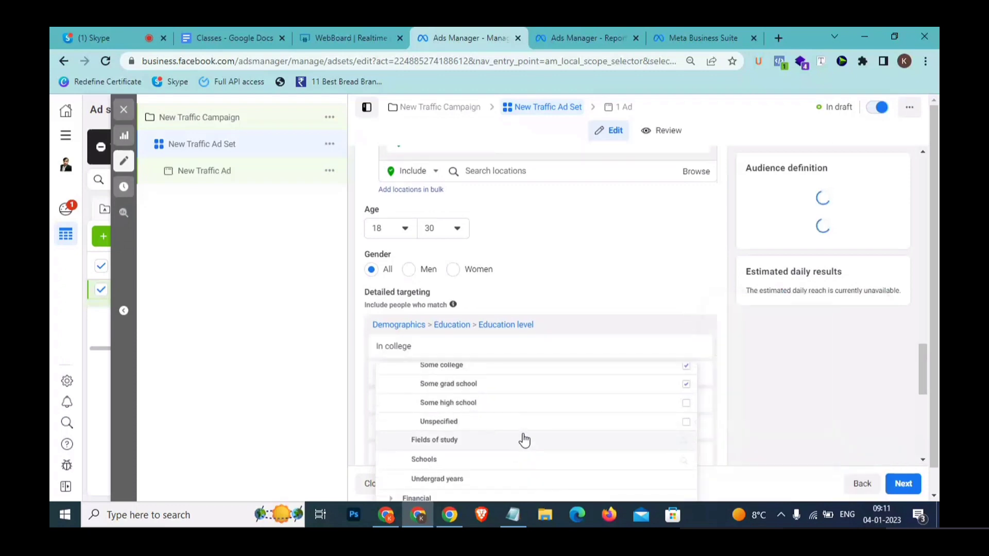
{"action": "left_click", "coordinate": [285, 436]}
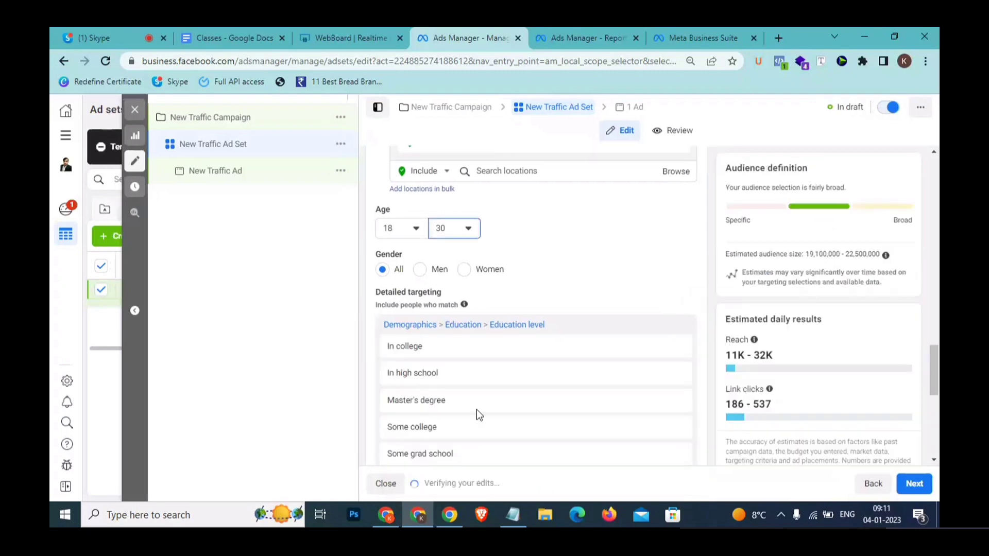
- Add the College grad education level to the detailed targeting from the suggested audiences
{"action": "scroll", "coordinate": [476, 405], "scroll_direction": "up", "scroll_amount": 1}
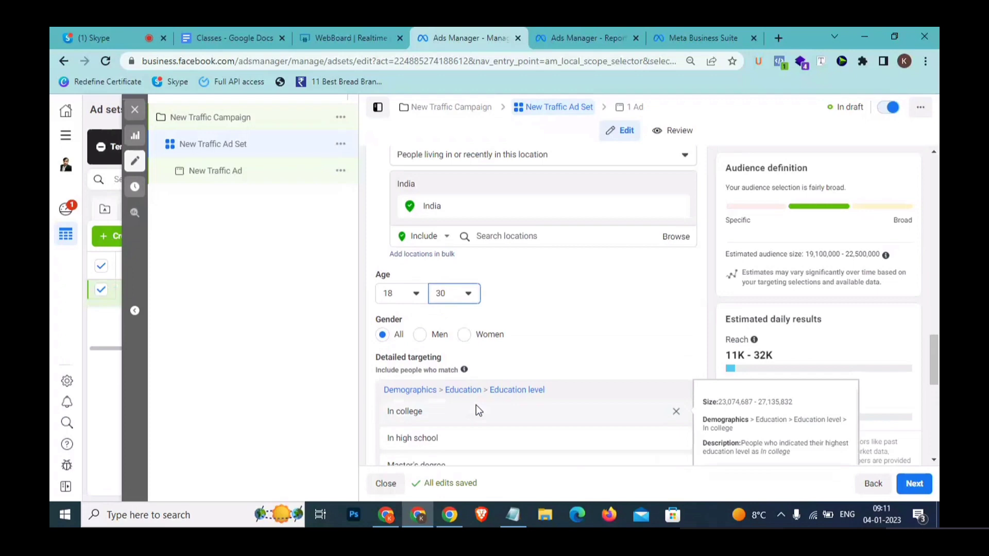
{"action": "scroll", "coordinate": [476, 405], "scroll_direction": "down", "scroll_amount": 1}
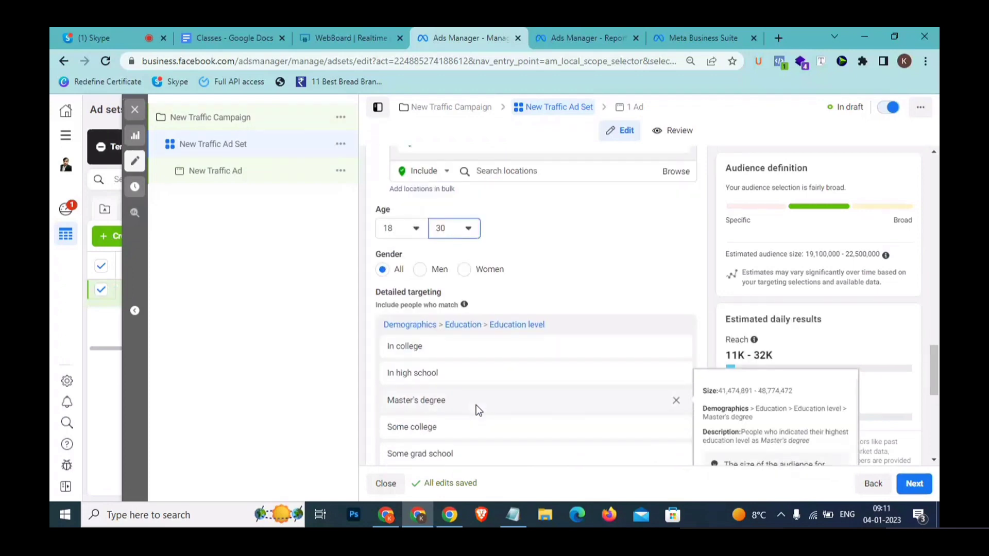
{"action": "scroll", "coordinate": [476, 405], "scroll_direction": "down", "scroll_amount": 1}
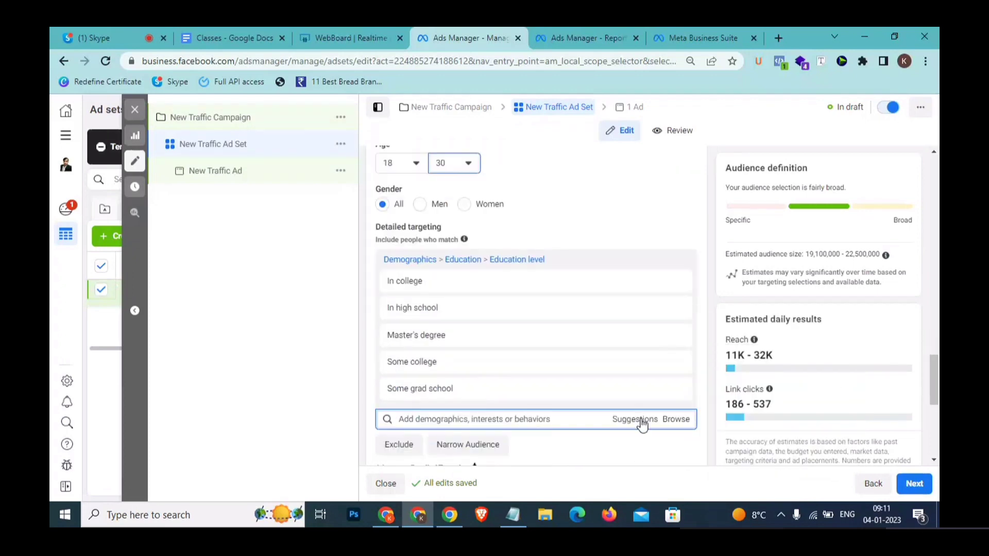
{"action": "left_click", "coordinate": [641, 420]}
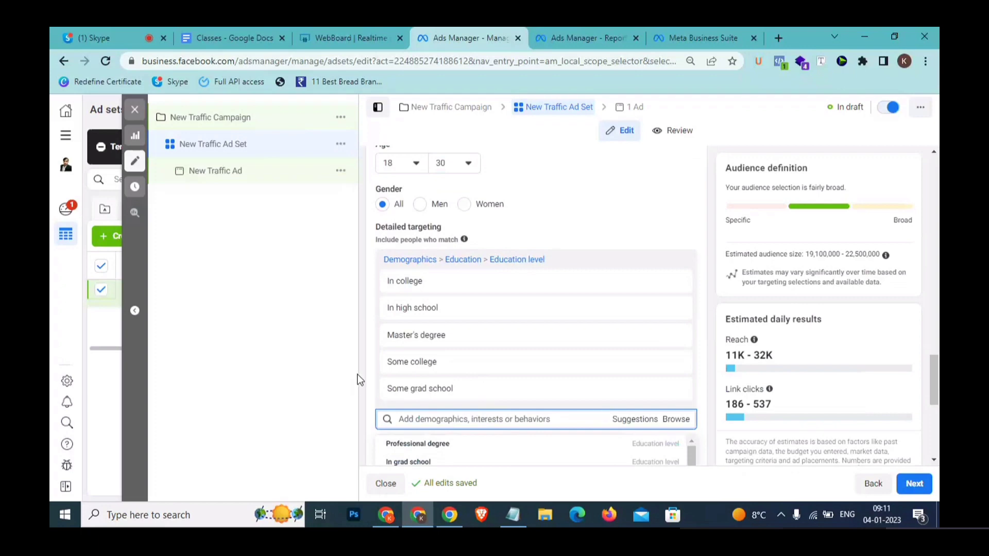
{"action": "scroll", "coordinate": [405, 342], "scroll_direction": "down", "scroll_amount": 2}
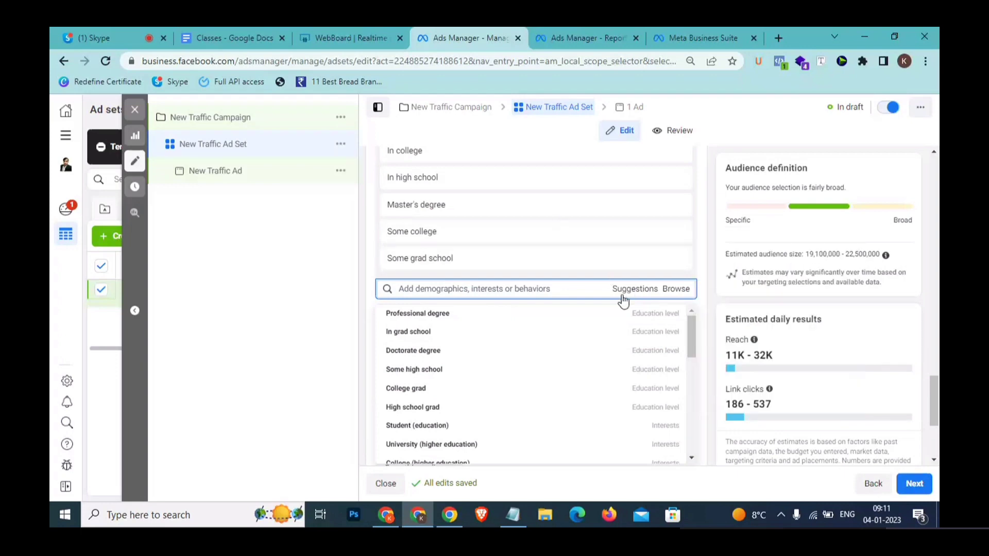
{"action": "scroll", "coordinate": [560, 401], "scroll_direction": "down", "scroll_amount": 1}
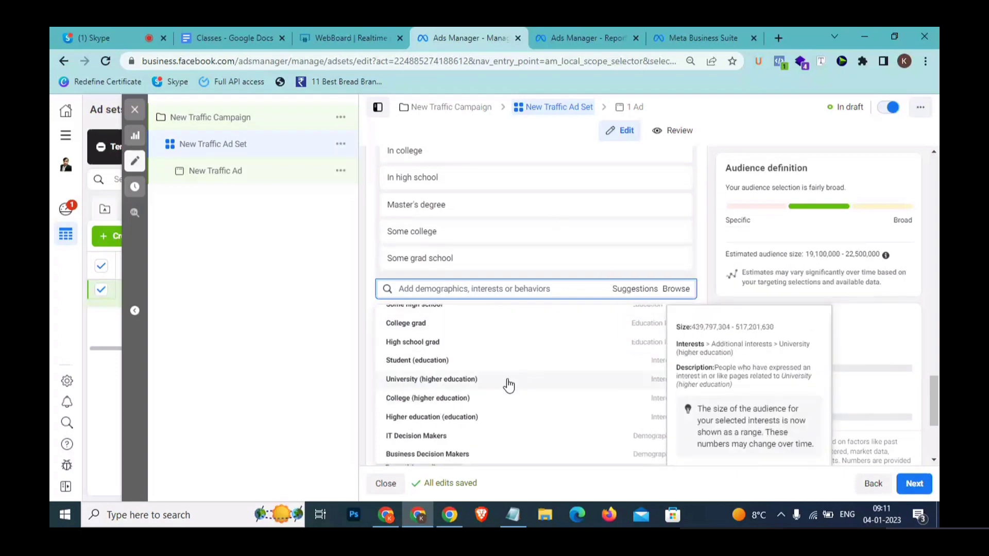
{"action": "scroll", "coordinate": [528, 399], "scroll_direction": "down", "scroll_amount": 1}
{"action": "scroll", "coordinate": [524, 395], "scroll_direction": "up", "scroll_amount": 1}
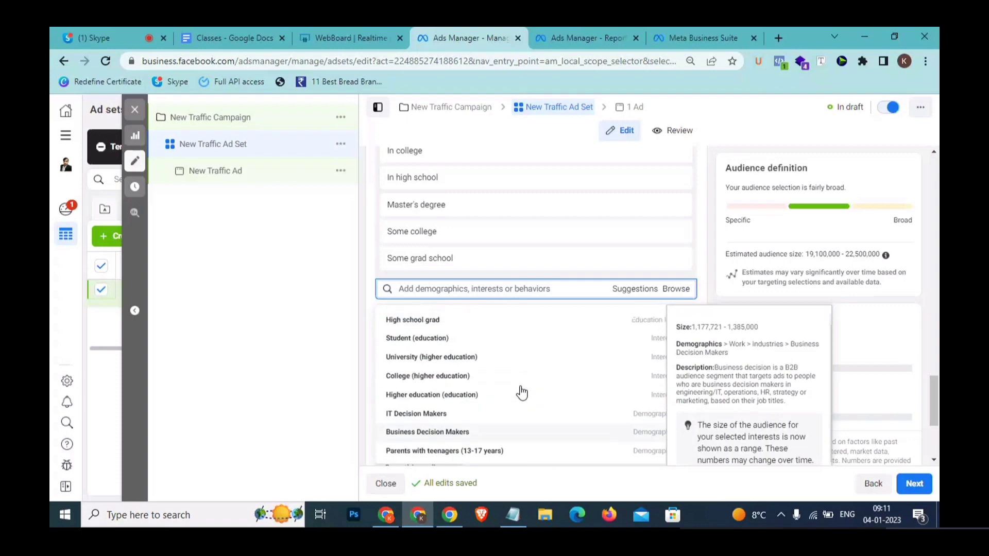
{"action": "scroll", "coordinate": [521, 393], "scroll_direction": "up", "scroll_amount": 1}
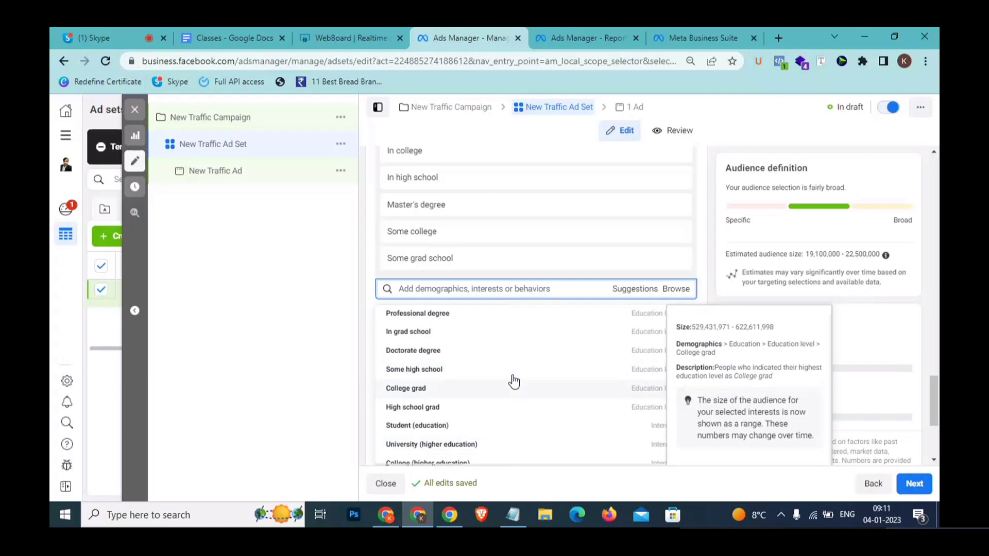
{"action": "left_click", "coordinate": [513, 391]}
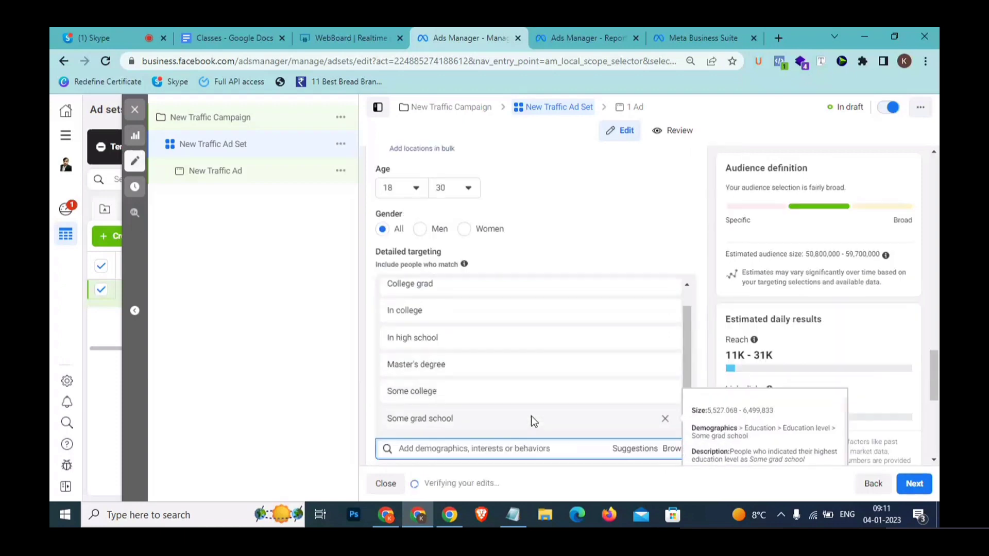
- Switch to Notepad and review the age, India and Students (Degree) lines of the target audience notes
{"action": "left_click", "coordinate": [513, 515]}
{"action": "left_click", "coordinate": [623, 359]}
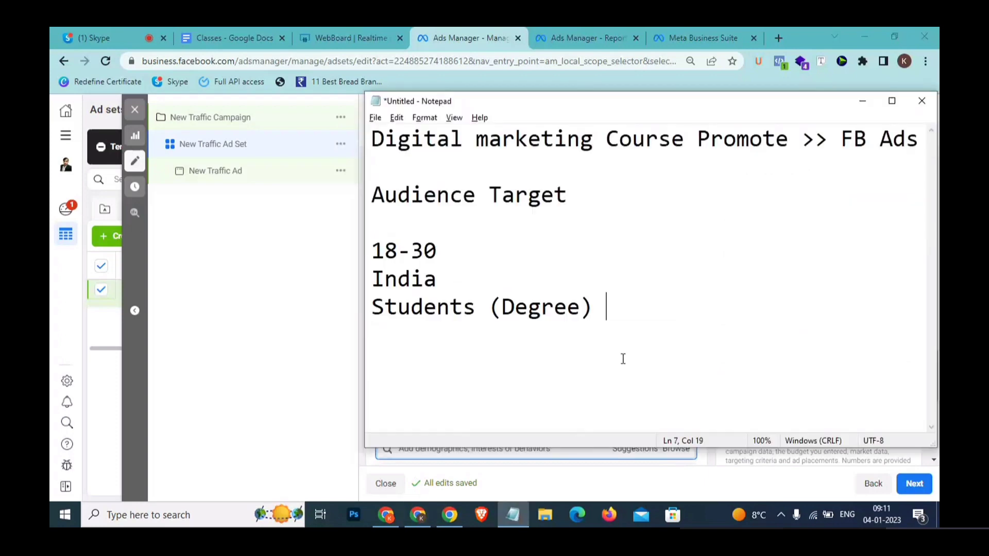
{"action": "left_click_drag", "start_coordinate": [595, 307], "coordinate": [360, 313]}
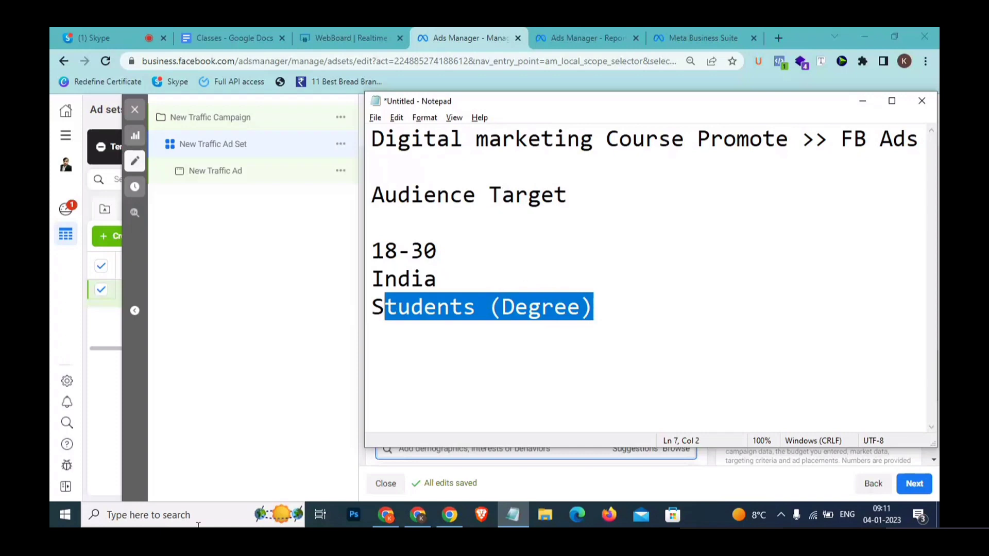
{"action": "left_click_drag", "start_coordinate": [601, 312], "coordinate": [363, 238]}
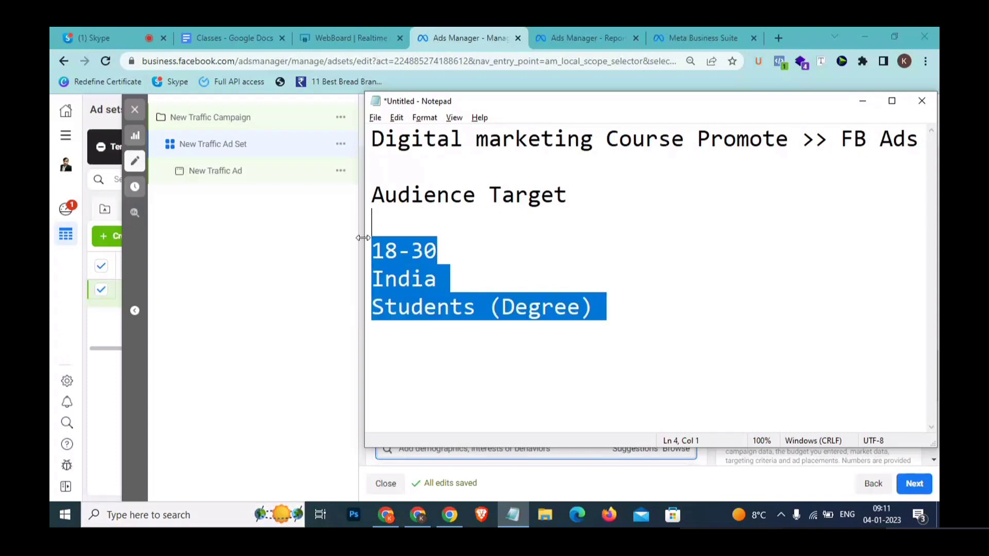
{"action": "left_click", "coordinate": [782, 253]}
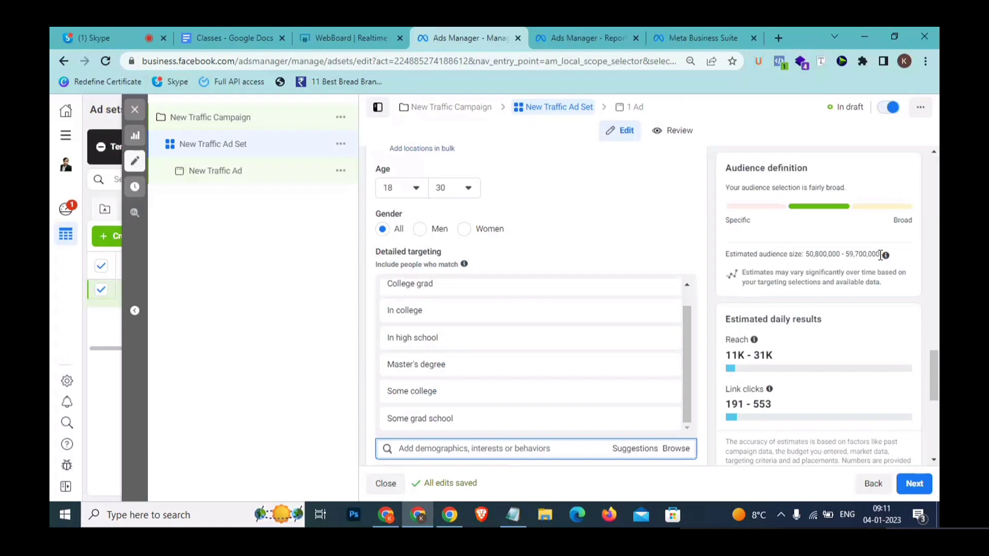
- Check the ad set's estimated audience size and note "5 to 6 crores" below the audience target lines in Notepad
{"action": "left_click", "coordinate": [854, 254]}
{"action": "left_click_drag", "start_coordinate": [809, 254], "coordinate": [828, 255]}
{"action": "left_click", "coordinate": [527, 511]}
{"action": "left_click", "coordinate": [638, 296]}
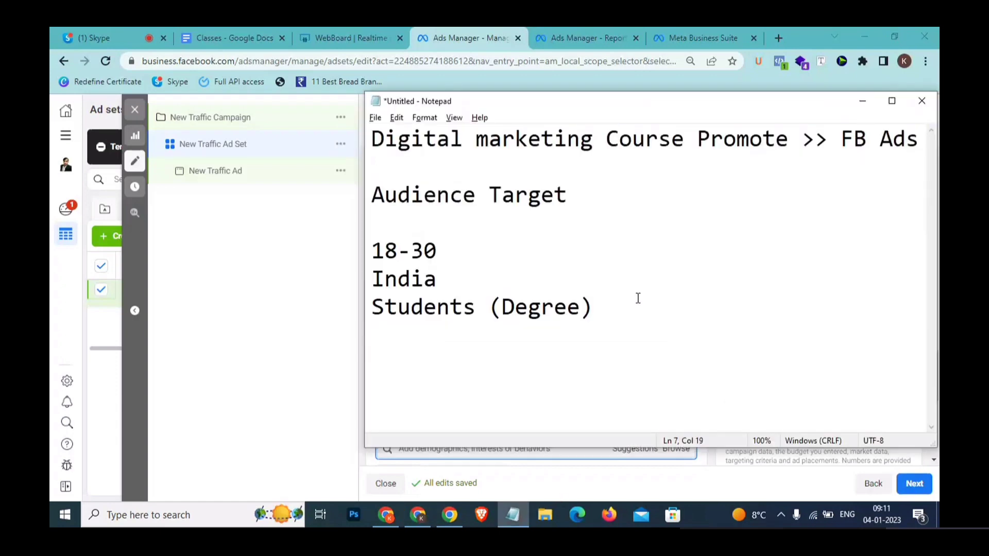
{"action": "key", "text": "Return"}
{"action": "key", "text": "Return"}
{"action": "type", "text": "5 to 6 cror"}
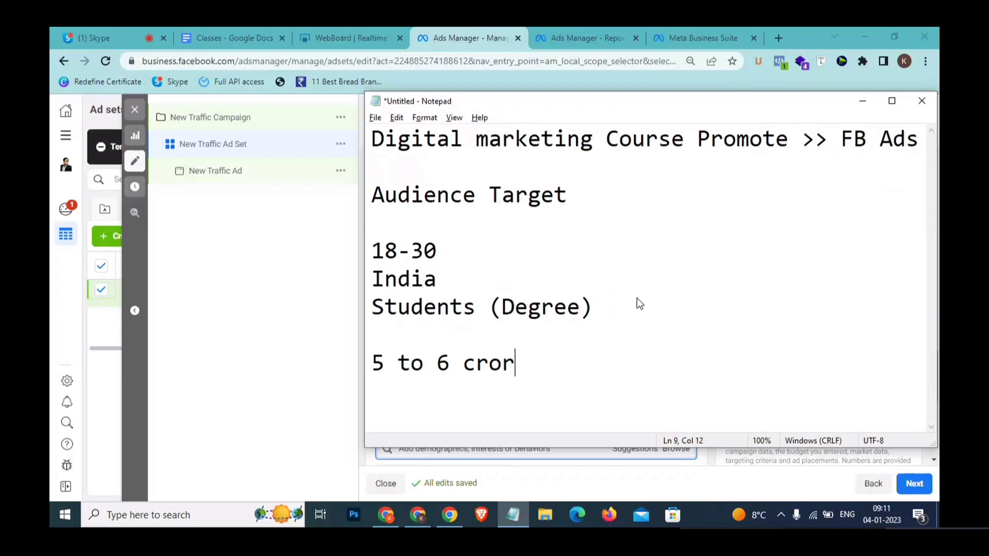
{"action": "type", "text": "es"}
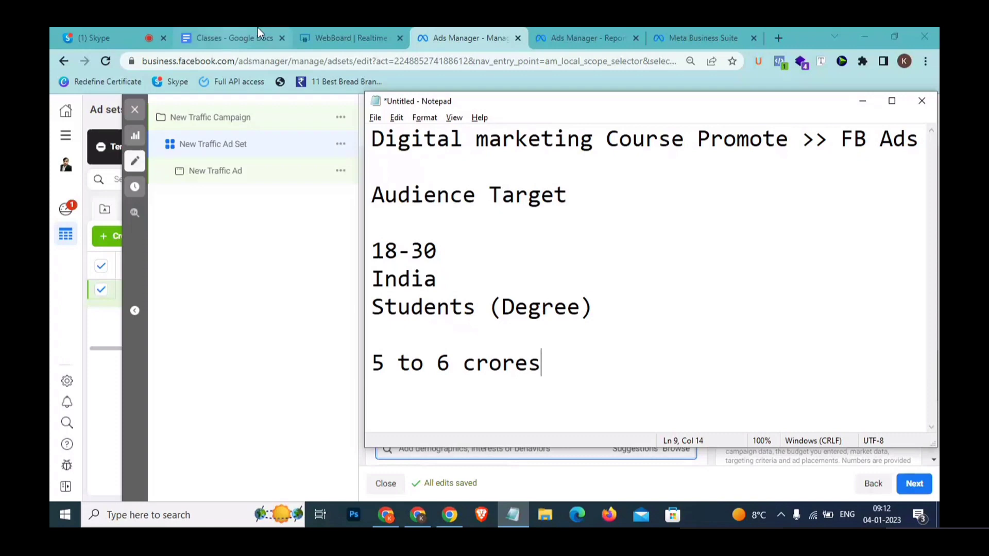
- Switch to the WebBoard whiteboard and clear the existing handwriting from the sketch
{"action": "left_click", "coordinate": [315, 37]}
{"action": "left_click", "coordinate": [69, 212]}
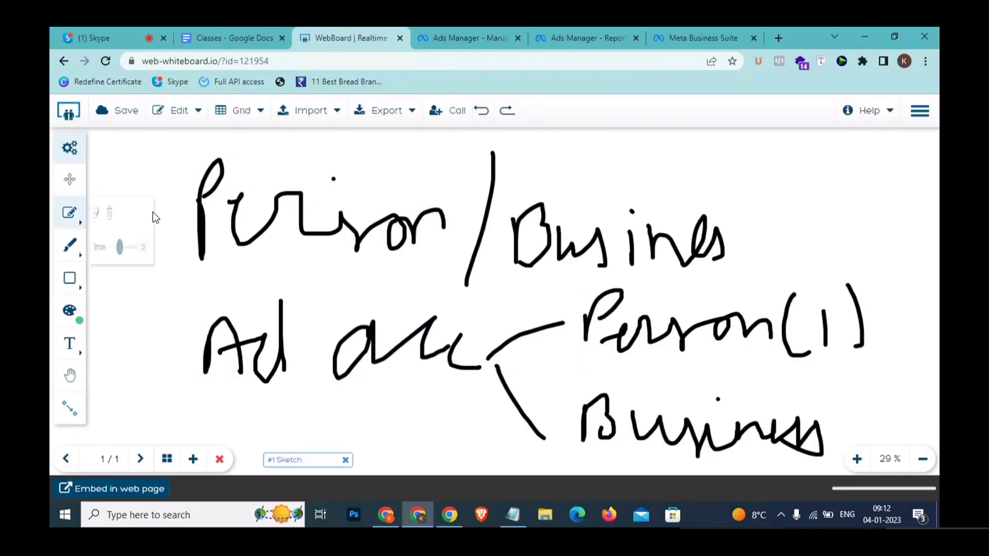
{"action": "left_click", "coordinate": [138, 213]}
{"action": "key", "text": "Return"}
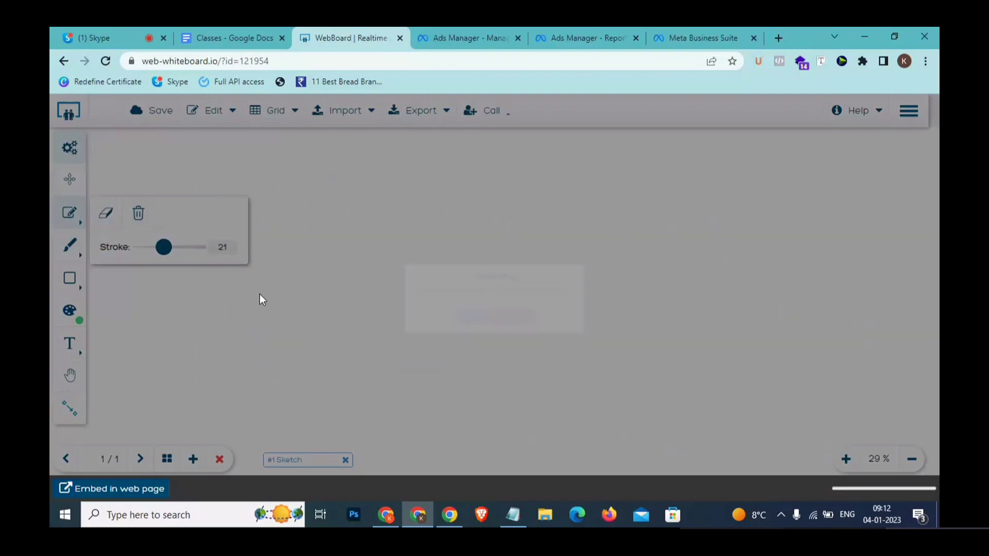
- Handwrite "DM (5-6 cr)" with the brush across the upper part of the whiteboard
{"action": "left_click", "coordinate": [70, 245]}
{"action": "left_click_drag", "start_coordinate": [121, 196], "coordinate": [139, 246]}
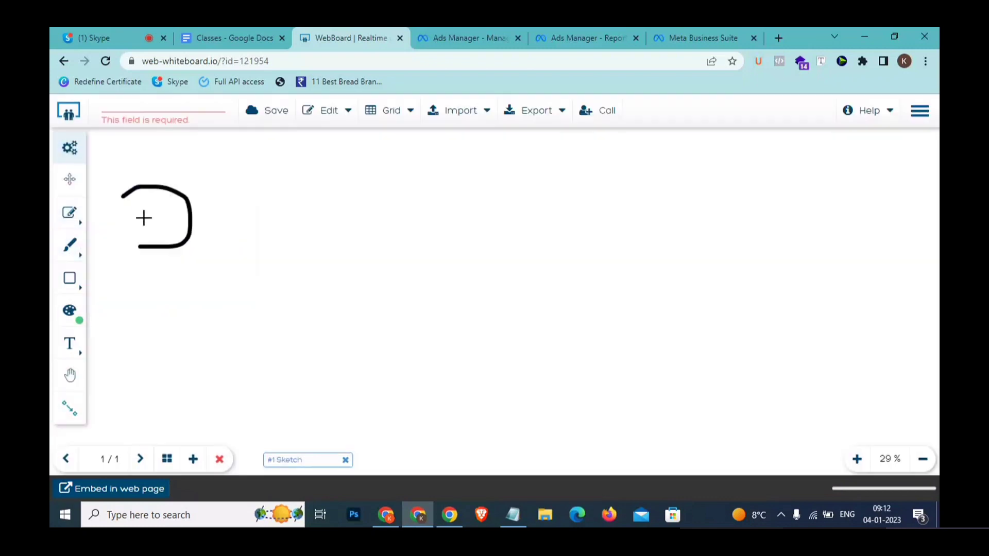
{"action": "left_click_drag", "start_coordinate": [149, 208], "coordinate": [176, 268]}
{"action": "mouse_move", "coordinate": [211, 233]}
{"action": "left_mouse_down"}
{"action": "mouse_move", "coordinate": [227, 221]}
{"action": "mouse_move", "coordinate": [286, 253]}
{"action": "left_mouse_up"}
{"action": "left_click_drag", "start_coordinate": [328, 206], "coordinate": [332, 264]}
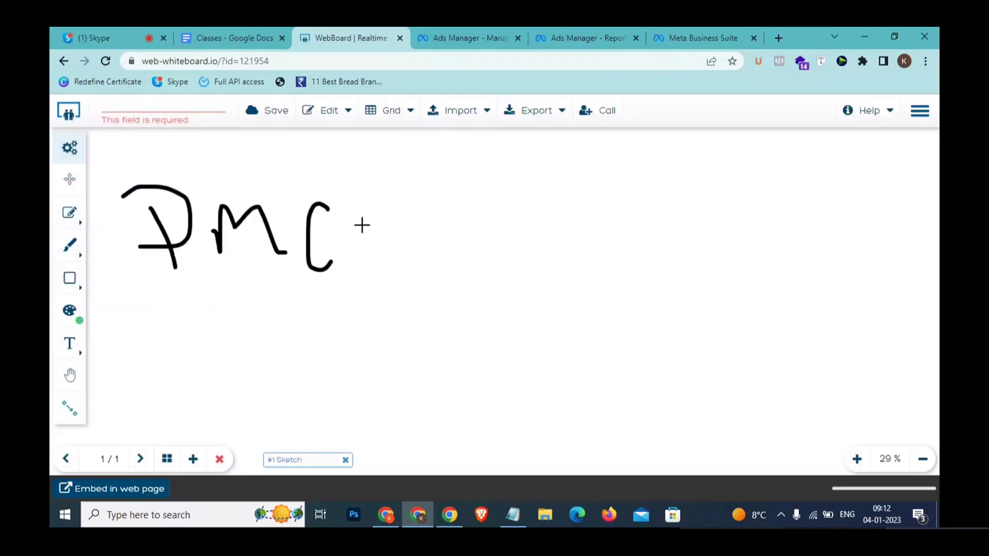
{"action": "mouse_move", "coordinate": [363, 222]}
{"action": "left_mouse_down"}
{"action": "mouse_move", "coordinate": [389, 278]}
{"action": "mouse_move", "coordinate": [368, 292]}
{"action": "left_mouse_up"}
{"action": "left_click_drag", "start_coordinate": [410, 257], "coordinate": [466, 251]}
{"action": "mouse_move", "coordinate": [484, 209]}
{"action": "left_mouse_down"}
{"action": "mouse_move", "coordinate": [496, 280]}
{"action": "mouse_move", "coordinate": [497, 266]}
{"action": "left_mouse_up"}
{"action": "mouse_move", "coordinate": [521, 237]}
{"action": "left_mouse_down"}
{"action": "mouse_move", "coordinate": [531, 284]}
{"action": "mouse_move", "coordinate": [562, 278]}
{"action": "left_mouse_up"}
{"action": "left_click_drag", "start_coordinate": [569, 204], "coordinate": [596, 306]}
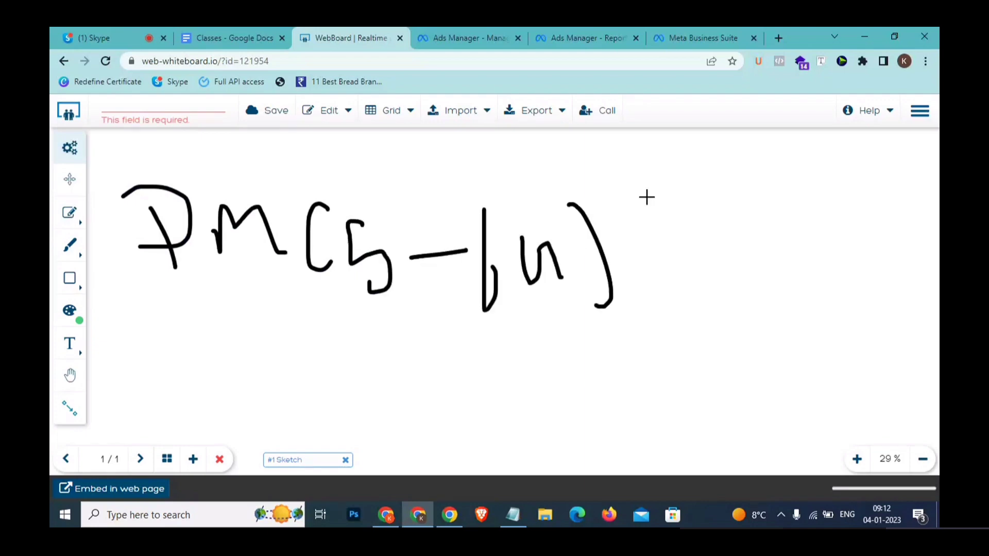
- Draw a large X after the handwritten DM line and frame the line with a box
{"action": "left_click", "coordinate": [647, 162]}
{"action": "left_click_drag", "start_coordinate": [646, 161], "coordinate": [783, 332]}
{"action": "left_click_drag", "start_coordinate": [730, 151], "coordinate": [644, 332]}
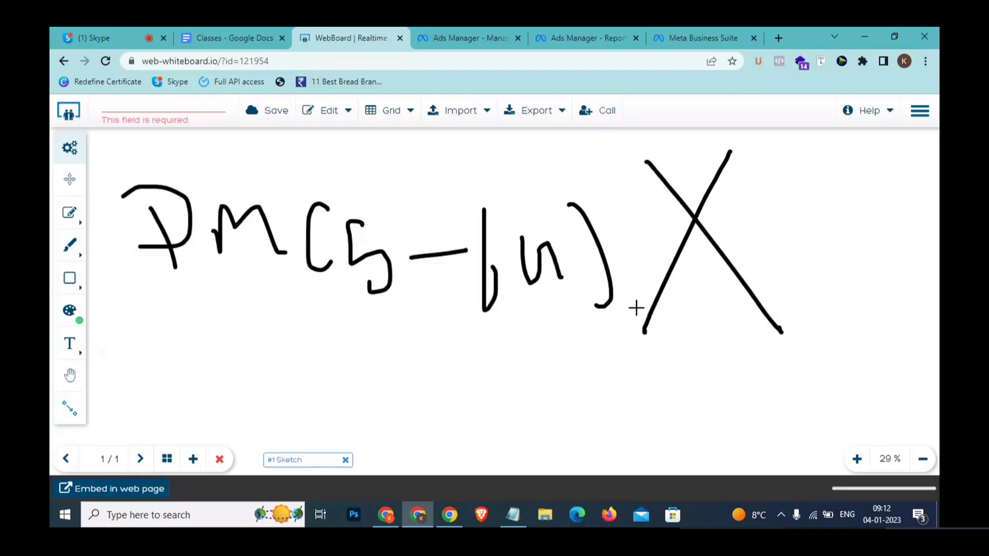
{"action": "mouse_move", "coordinate": [801, 183]}
{"action": "left_mouse_down"}
{"action": "mouse_move", "coordinate": [632, 159]}
{"action": "mouse_move", "coordinate": [134, 156]}
{"action": "mouse_move", "coordinate": [126, 305]}
{"action": "mouse_move", "coordinate": [733, 197]}
{"action": "left_mouse_up"}
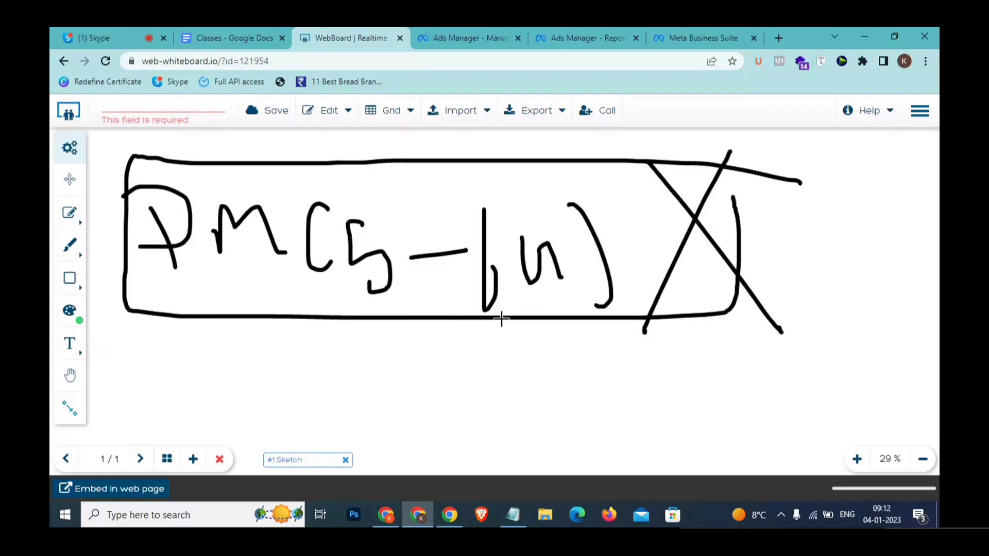
- Draw an arrow from the 5 down to a handwritten "Studen", with a second arrow leading to a circled note
{"action": "mouse_move", "coordinate": [369, 283]}
{"action": "left_mouse_down"}
{"action": "mouse_move", "coordinate": [336, 328]}
{"action": "mouse_move", "coordinate": [386, 435]}
{"action": "mouse_move", "coordinate": [369, 427]}
{"action": "left_mouse_up"}
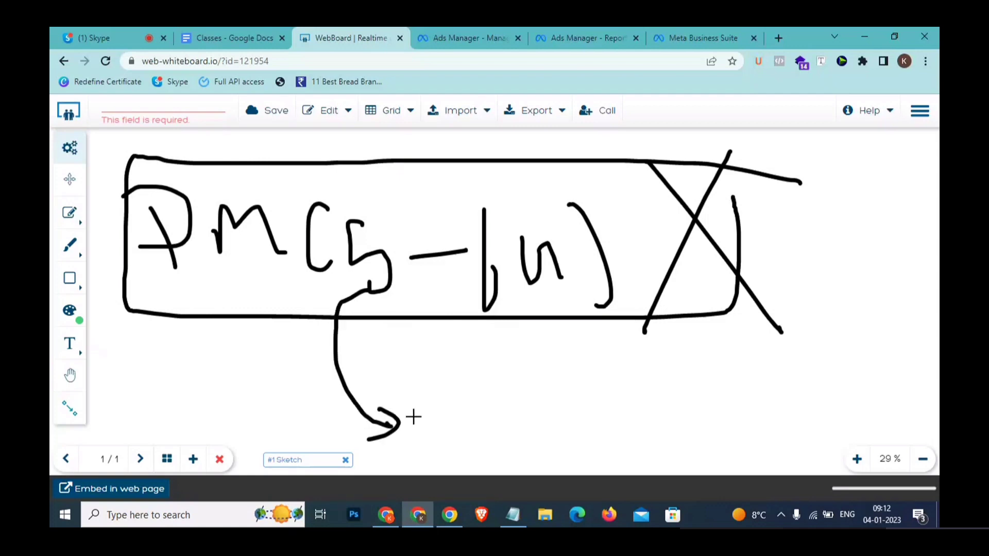
{"action": "mouse_move", "coordinate": [425, 389]}
{"action": "left_mouse_down"}
{"action": "mouse_move", "coordinate": [427, 417]}
{"action": "mouse_move", "coordinate": [473, 412]}
{"action": "mouse_move", "coordinate": [490, 433]}
{"action": "mouse_move", "coordinate": [534, 422]}
{"action": "mouse_move", "coordinate": [556, 442]}
{"action": "mouse_move", "coordinate": [593, 433]}
{"action": "left_mouse_up"}
{"action": "mouse_move", "coordinate": [607, 399]}
{"action": "left_mouse_down"}
{"action": "mouse_move", "coordinate": [739, 394]}
{"action": "mouse_move", "coordinate": [732, 423]}
{"action": "left_mouse_up"}
{"action": "mouse_move", "coordinate": [774, 362]}
{"action": "left_mouse_down"}
{"action": "mouse_move", "coordinate": [773, 404]}
{"action": "mouse_move", "coordinate": [798, 394]}
{"action": "mouse_move", "coordinate": [804, 420]}
{"action": "mouse_move", "coordinate": [776, 413]}
{"action": "mouse_move", "coordinate": [806, 399]}
{"action": "mouse_move", "coordinate": [871, 417]}
{"action": "left_mouse_up"}
{"action": "left_click_drag", "start_coordinate": [817, 372], "coordinate": [834, 367]}
{"action": "mouse_move", "coordinate": [847, 356]}
{"action": "left_mouse_down"}
{"action": "mouse_move", "coordinate": [757, 380]}
{"action": "mouse_move", "coordinate": [834, 451]}
{"action": "mouse_move", "coordinate": [850, 353]}
{"action": "left_mouse_up"}
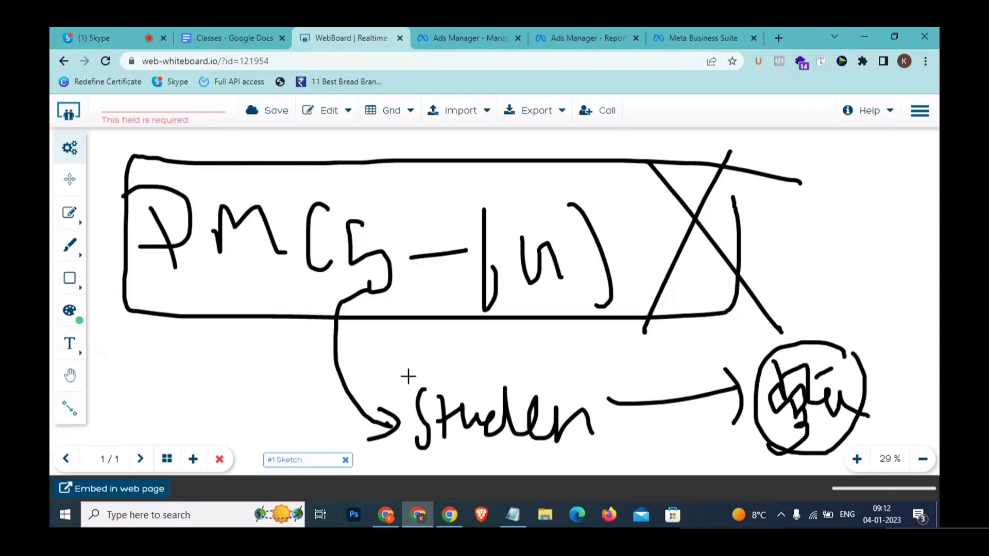
- Underline the handwritten 5-6 range and write a circled "2 cr" below the box
{"action": "left_click_drag", "start_coordinate": [378, 303], "coordinate": [529, 282]}
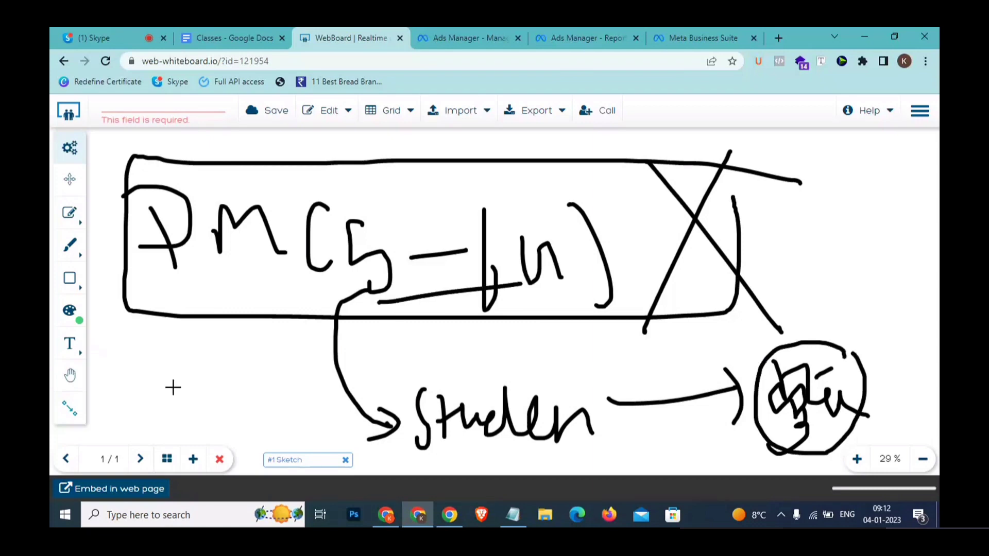
{"action": "mouse_move", "coordinate": [111, 380]}
{"action": "left_mouse_down"}
{"action": "mouse_move", "coordinate": [123, 367]}
{"action": "mouse_move", "coordinate": [168, 375]}
{"action": "mouse_move", "coordinate": [190, 366]}
{"action": "mouse_move", "coordinate": [207, 394]}
{"action": "left_mouse_up"}
{"action": "mouse_move", "coordinate": [230, 356]}
{"action": "left_mouse_down"}
{"action": "mouse_move", "coordinate": [90, 376]}
{"action": "mouse_move", "coordinate": [239, 350]}
{"action": "left_mouse_up"}
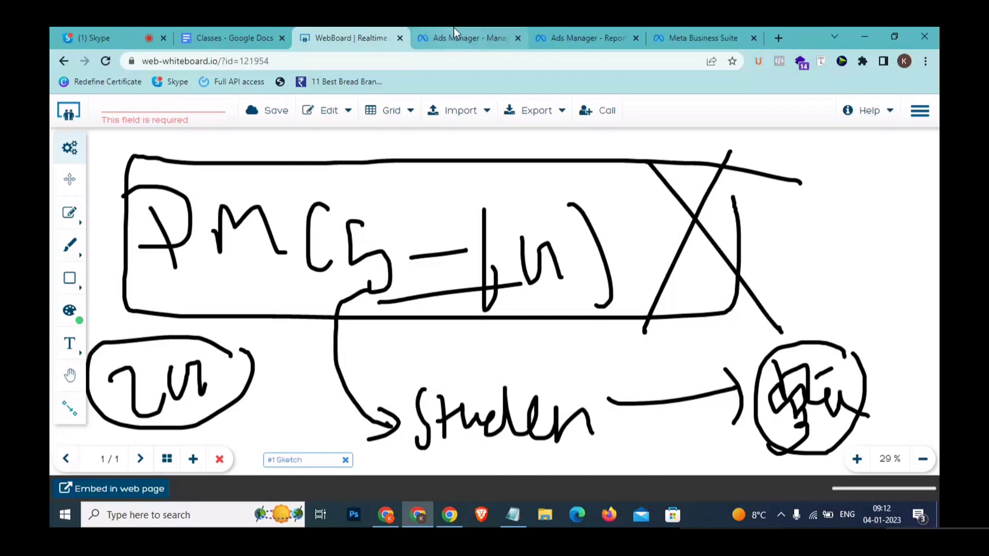
- Switch back to Ads Manager, search the ad set's detailed targeting for "digital marketing" and highlight the estimated audience size
{"action": "left_click", "coordinate": [493, 31]}
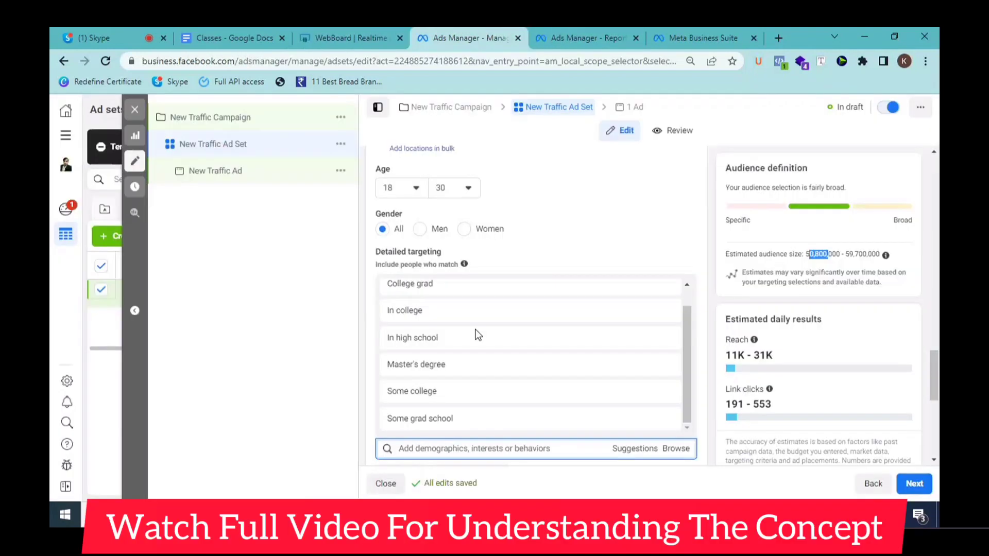
{"action": "left_click", "coordinate": [333, 387]}
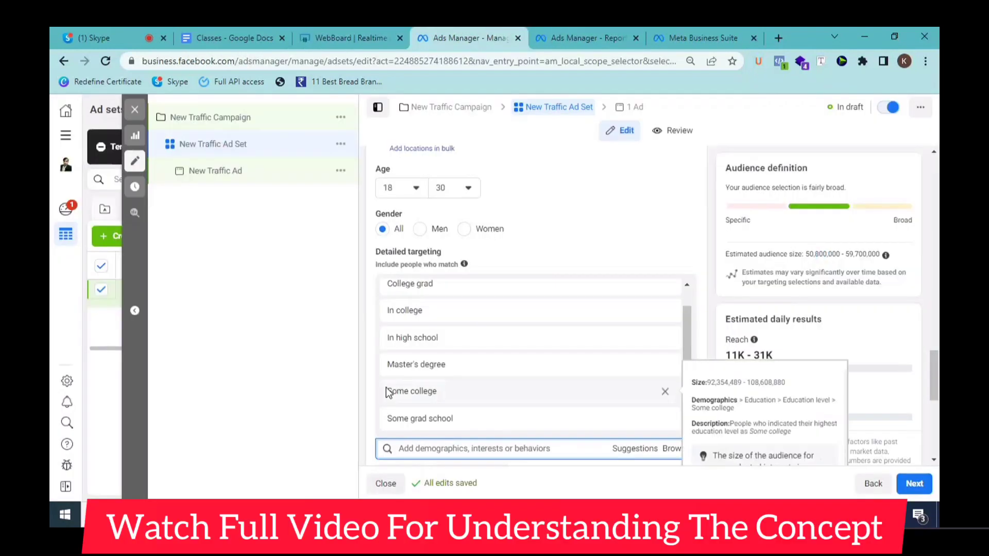
{"action": "scroll", "coordinate": [375, 389], "scroll_direction": "down", "scroll_amount": 1}
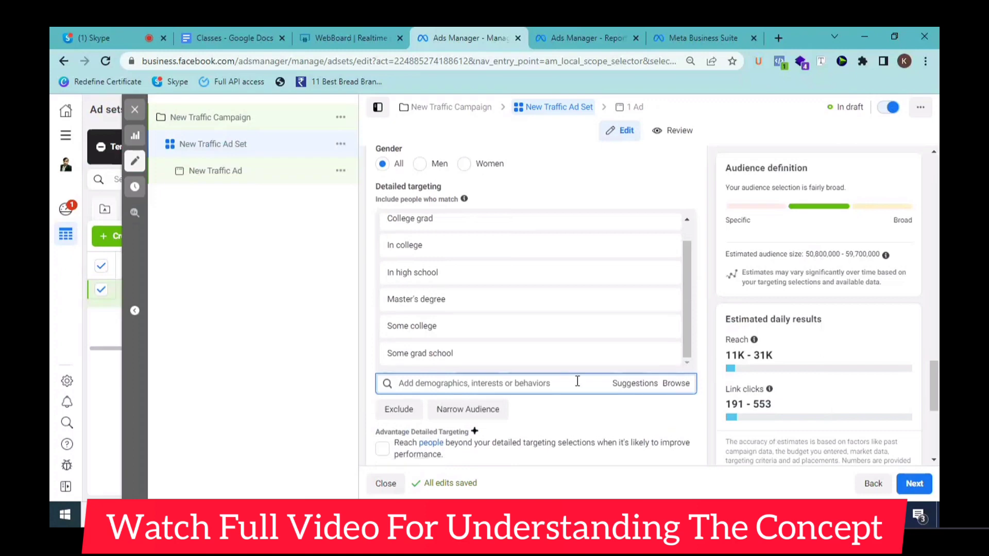
{"action": "type", "text": "d"}
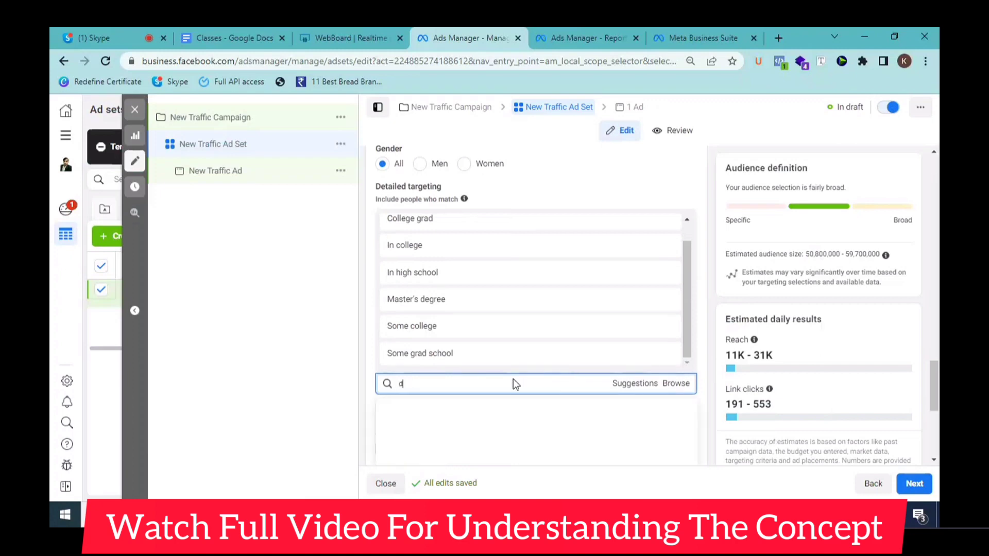
{"action": "type", "text": "igital marketing"}
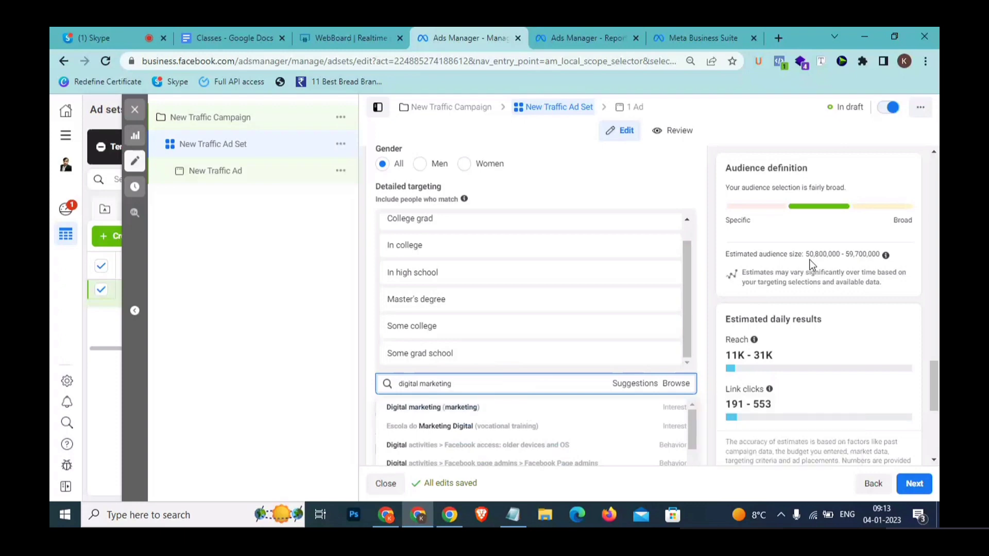
{"action": "left_click_drag", "start_coordinate": [814, 254], "coordinate": [862, 256]}
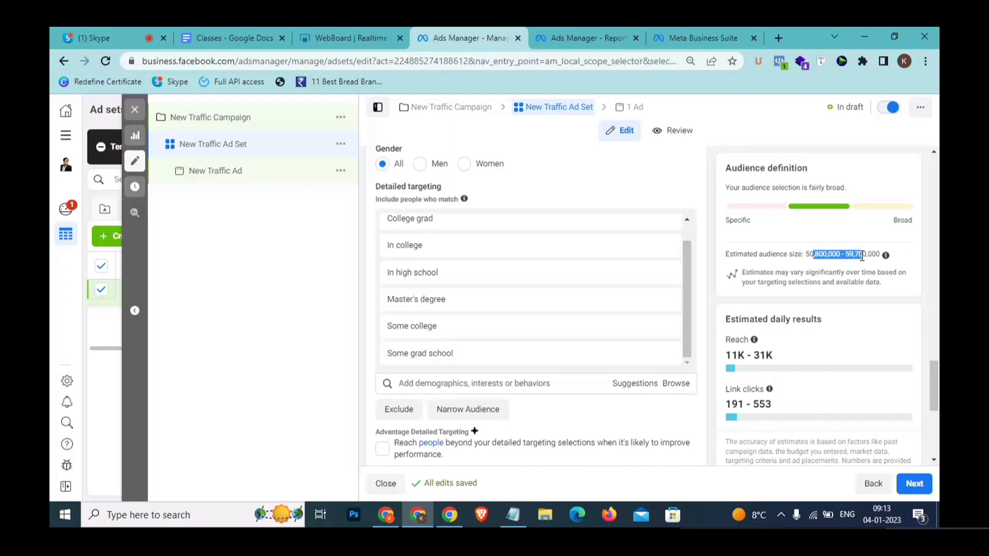
- Add the Digital marketing (marketing) interest to the detailed targeting and highlight the updated estimated audience size
{"action": "left_click", "coordinate": [484, 390]}
{"action": "left_click", "coordinate": [483, 383]}
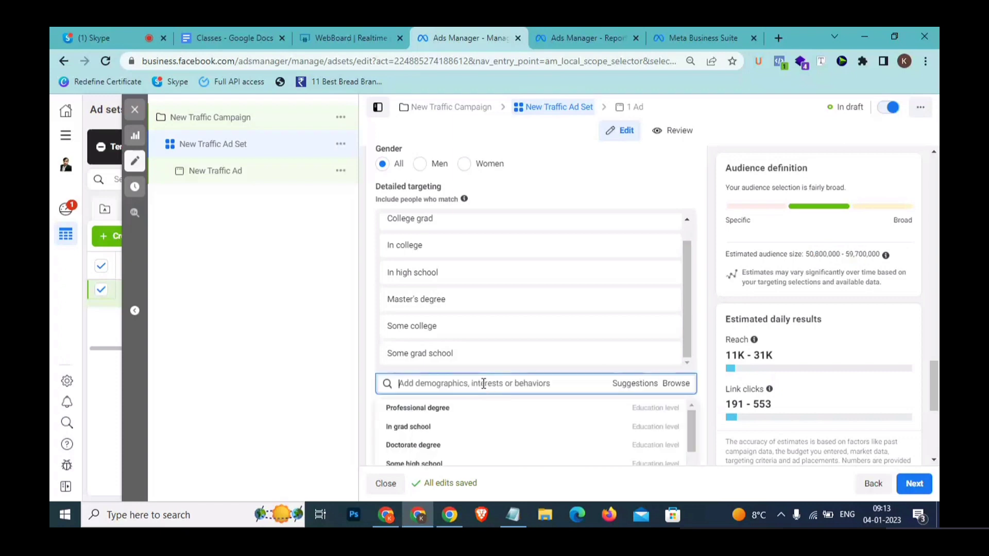
{"action": "type", "text": "digital"}
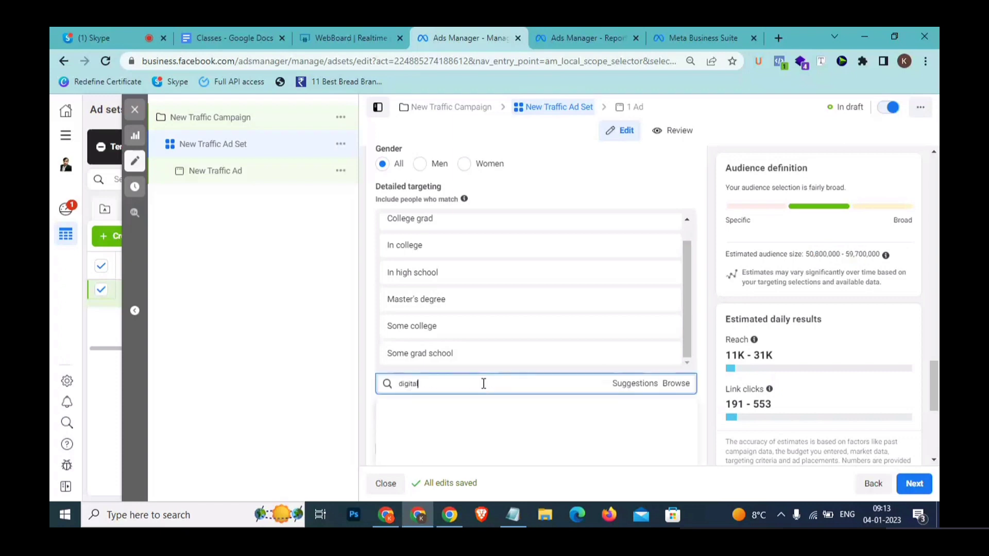
{"action": "type", "text": " marke"}
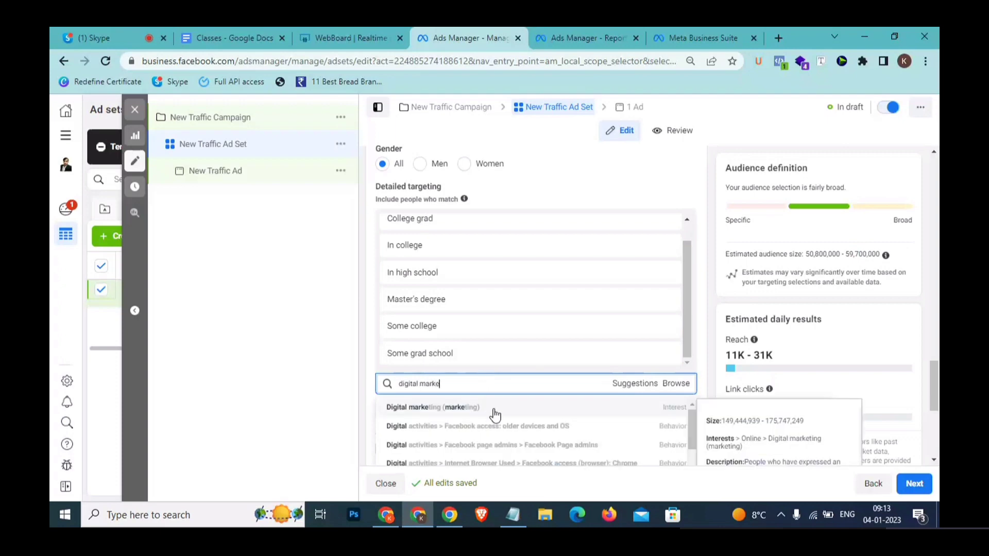
{"action": "left_click", "coordinate": [496, 414]}
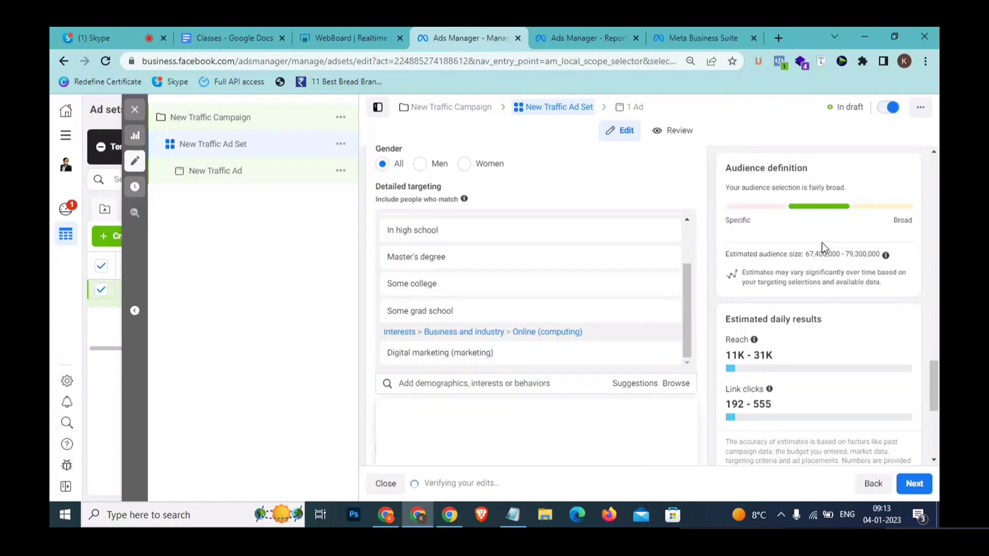
{"action": "left_click_drag", "start_coordinate": [806, 255], "coordinate": [874, 255]}
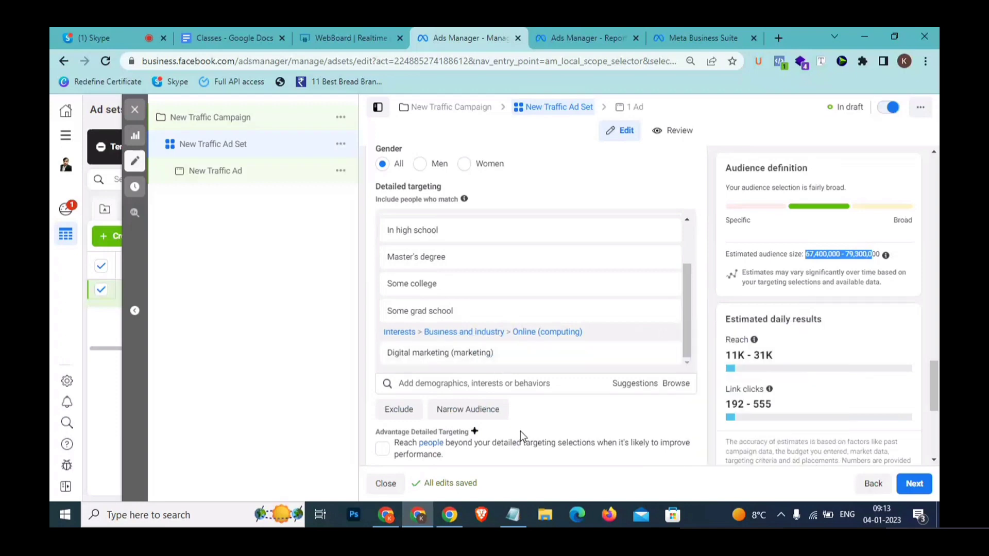
- In the Notepad notes, narrow the window and append "YA to wo Digital Marketing" after "Students (Degree)"
{"action": "left_click", "coordinate": [518, 515]}
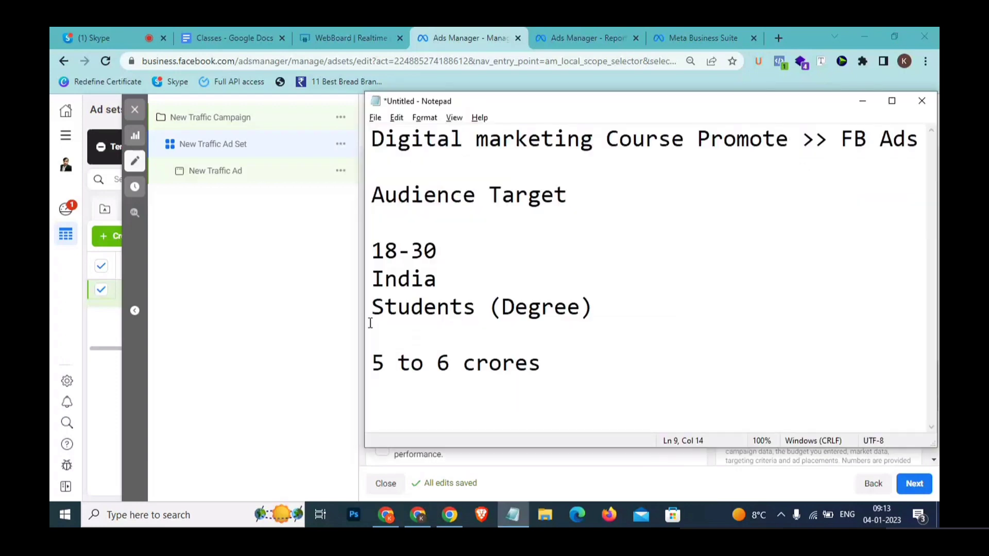
{"action": "left_click_drag", "start_coordinate": [360, 318], "coordinate": [524, 319]}
{"action": "left_click", "coordinate": [765, 334]}
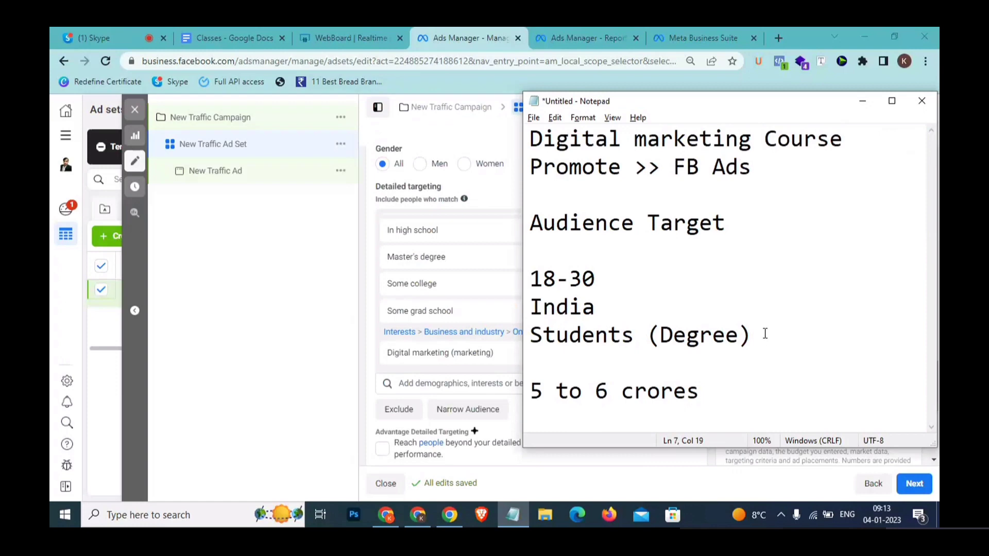
{"action": "type", "text": "YA to wo "}
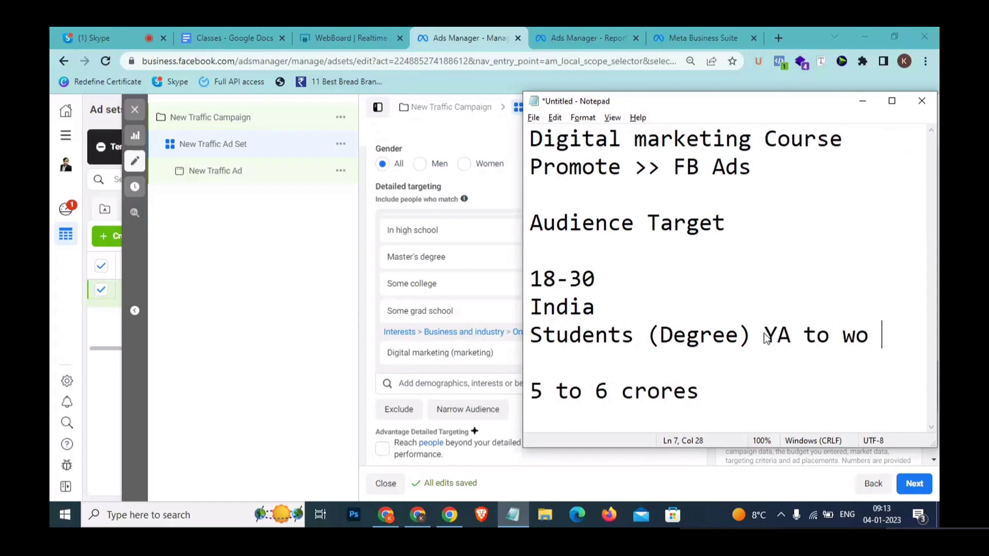
{"action": "type", "text": "Digi"}
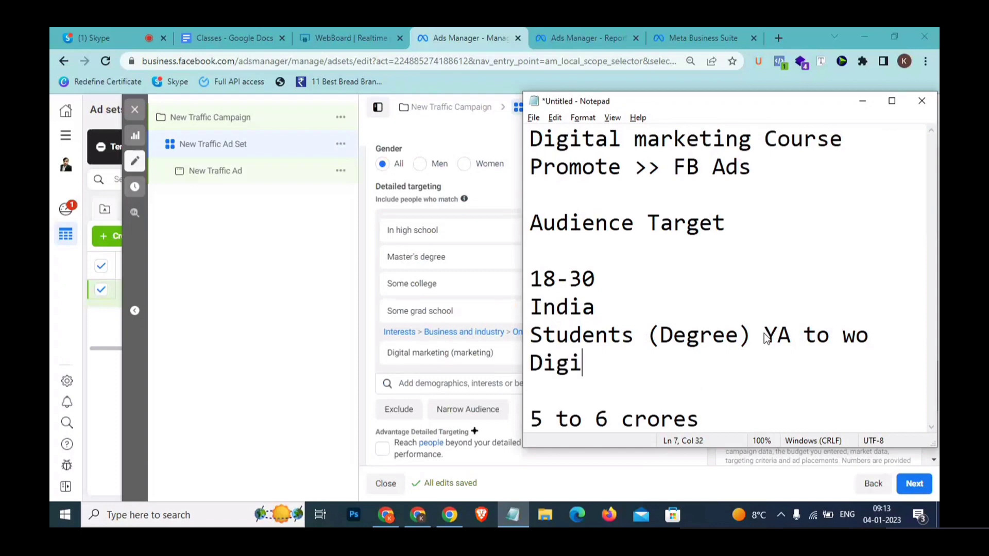
{"action": "type", "text": "tal M"}
{"action": "type", "text": "arketing"}
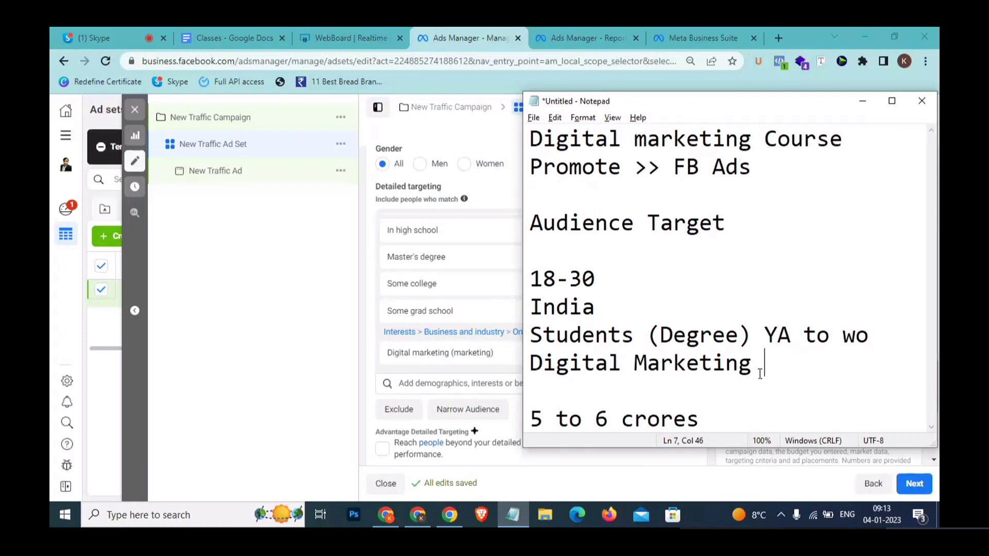
- Highlight the student and Digital Marketing criteria in the notes, and add "(interest)" after "Digital Marketing"
{"action": "left_click_drag", "start_coordinate": [762, 370], "coordinate": [530, 338]}
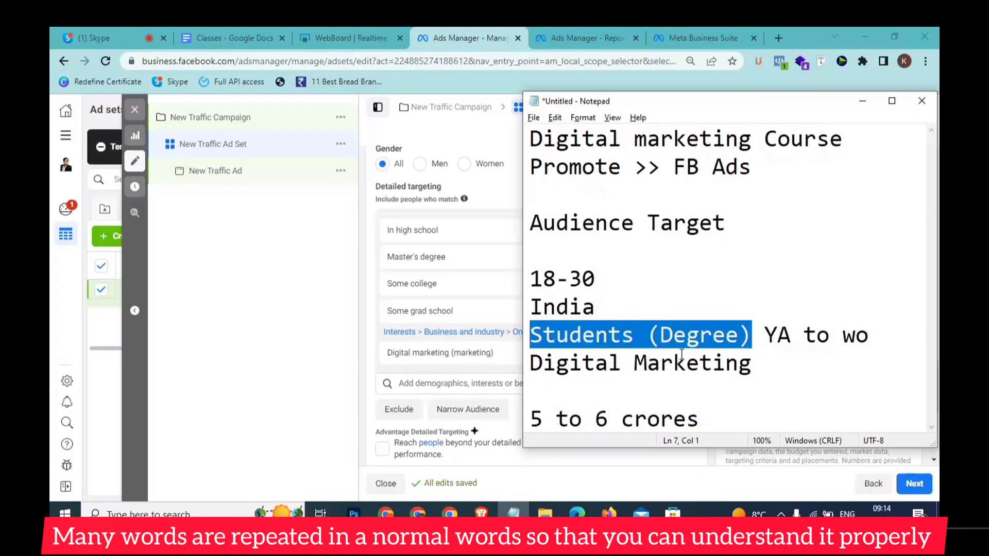
{"action": "left_click", "coordinate": [766, 363]}
{"action": "left_click_drag", "start_coordinate": [766, 362], "coordinate": [595, 363]}
{"action": "left_click", "coordinate": [765, 361]}
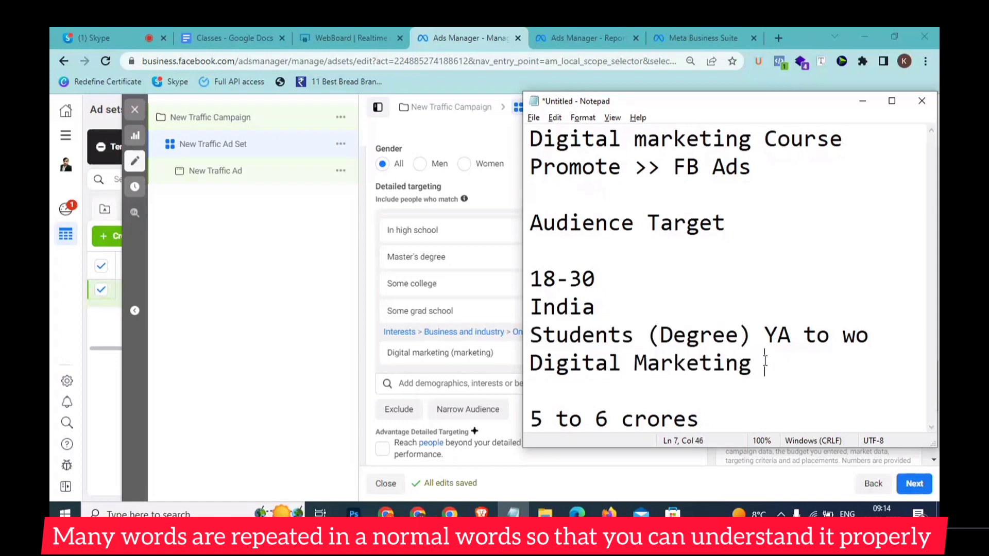
{"action": "type", "text": "(intere"}
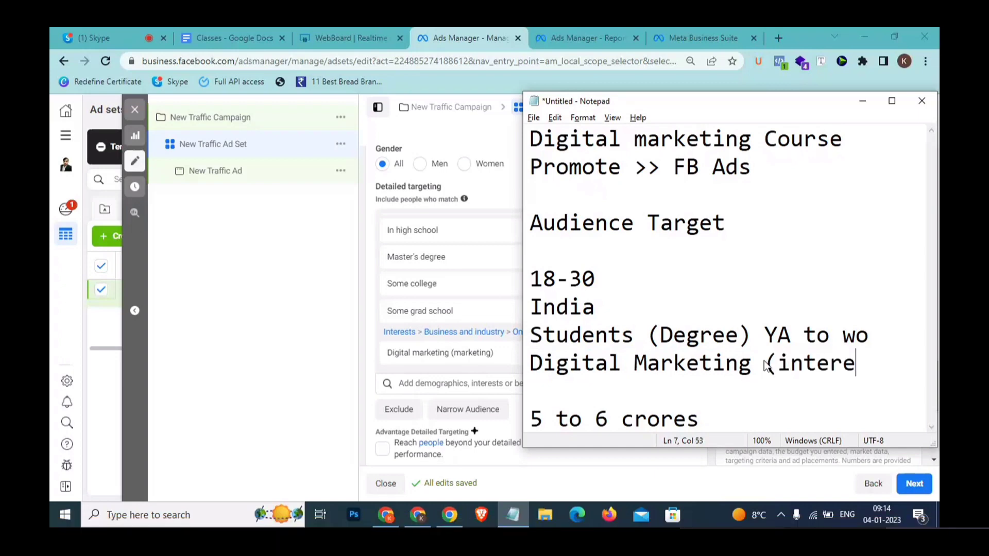
{"action": "type", "text": "tst"}
{"action": "key", "text": "BackSpace"}
{"action": "key", "text": "BackSpace"}
{"action": "key", "text": "BackSpace"}
{"action": "type", "text": "st)"}
- Below "5 to 6 crores", add an example line with a person's first name followed by ">> dIGITAL mARKETING >> Ad will apper"
{"action": "left_click", "coordinate": [764, 417]}
{"action": "key", "text": "Return"}
{"action": "key", "text": "Return"}
{"action": "key", "text": "Return"}
{"action": "type", "text": "kES"}
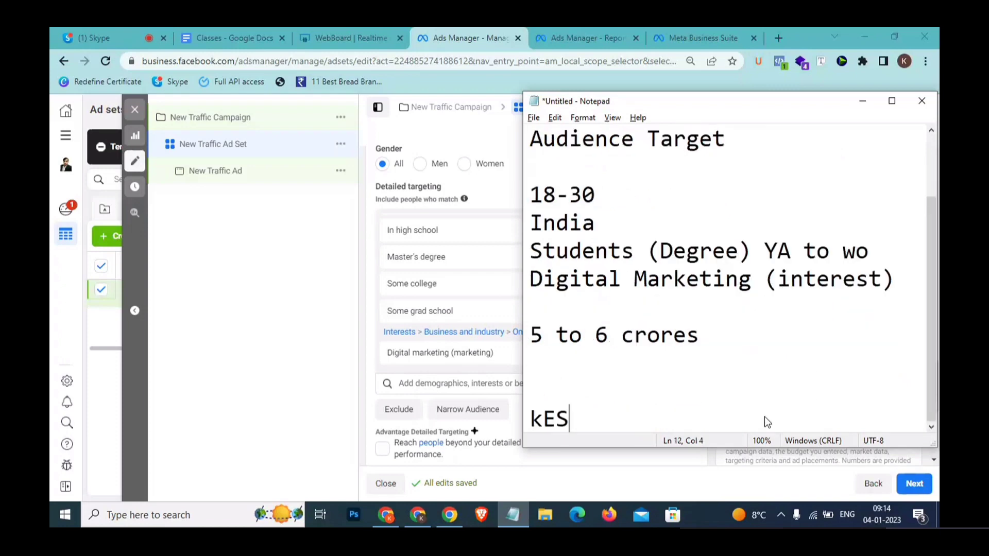
{"action": "type", "text": "HAV >> dIGITAL"}
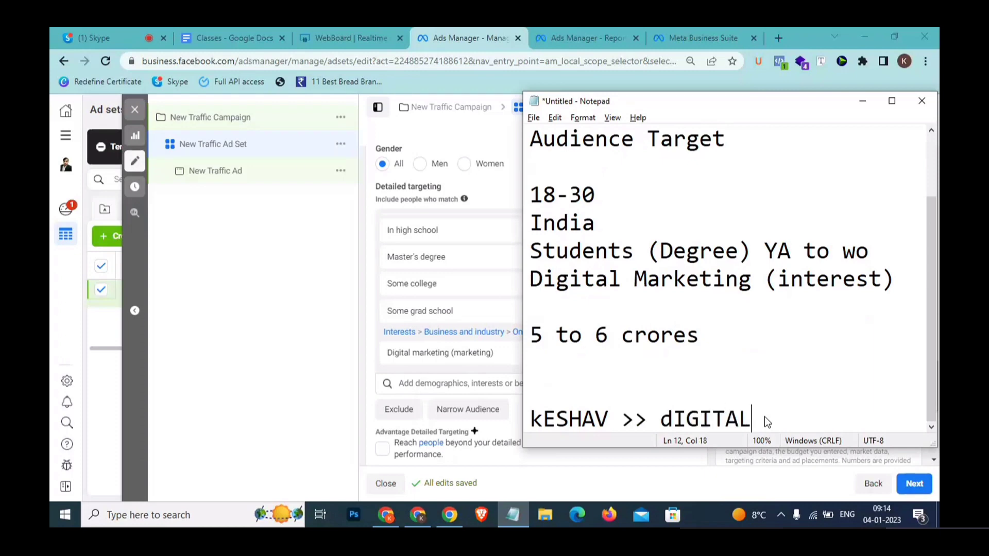
{"action": "type", "text": " mARKEYI"}
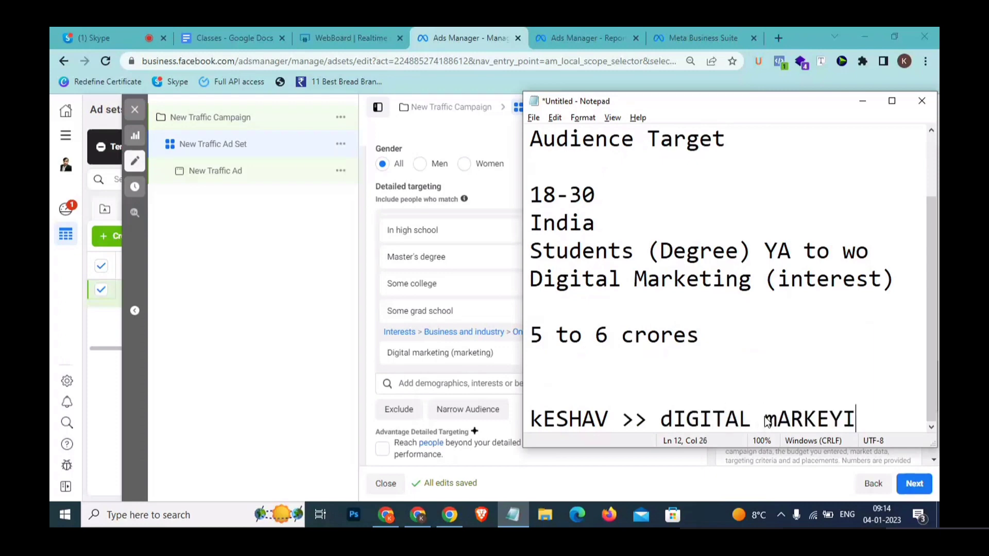
{"action": "type", "text": "NH"}
{"action": "key", "text": "BackSpace"}
{"action": "key", "text": "BackSpace"}
{"action": "key", "text": "BackSpace"}
{"action": "key", "text": "BackSpace"}
{"action": "type", "text": "Y"}
{"action": "key", "text": "BackSpace"}
{"action": "key", "text": "BackSpace"}
{"action": "type", "text": "ETING  >> Add"}
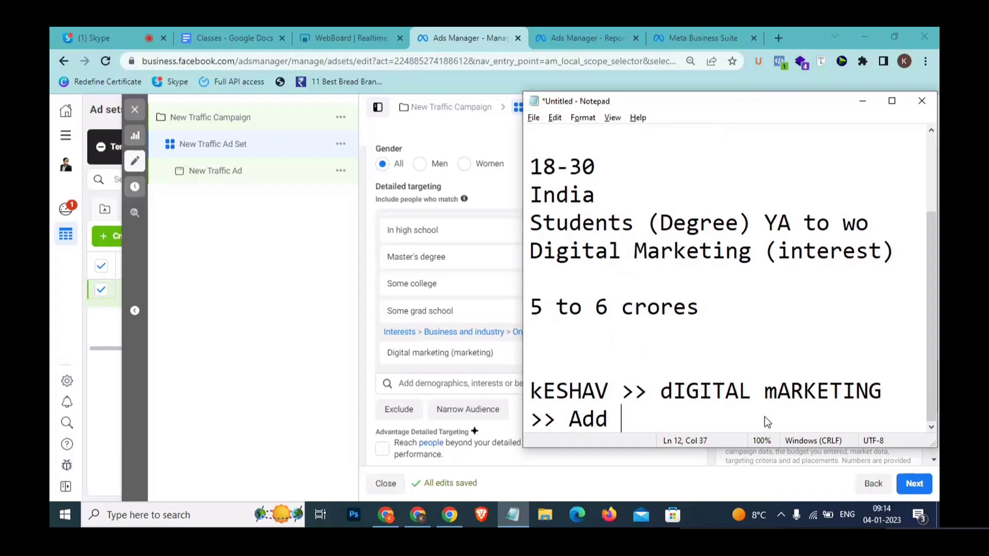
{"action": "key", "text": "BackSpace"}
{"action": "key", "text": "BackSpace"}
{"action": "type", "text": "will apper"}
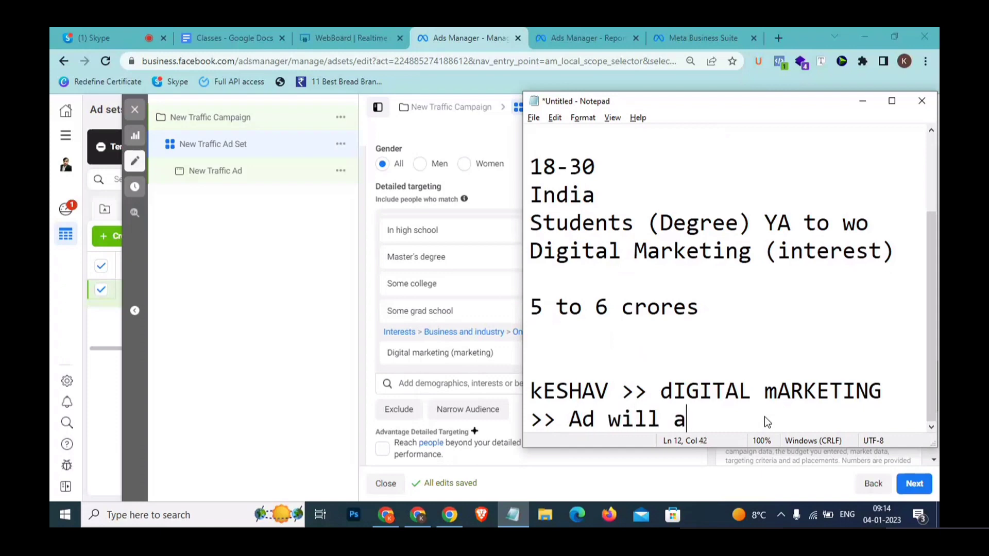
- Add a second example line with another first name and ">> Students >> Ad Apper", and highlight the age, India and student criteria
{"action": "key", "text": "Return"}
{"action": "key", "text": "Return"}
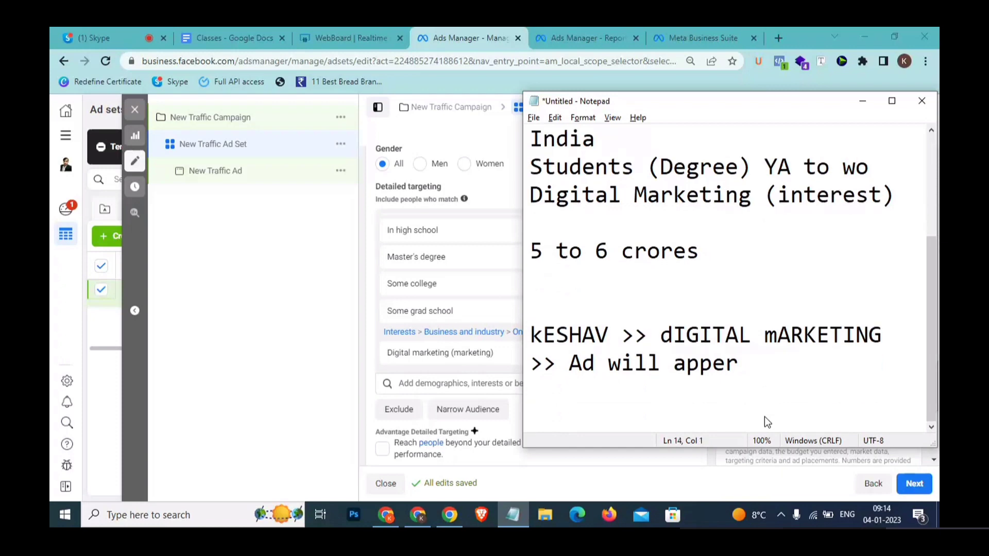
{"action": "type", "text": "Krihna >> S"}
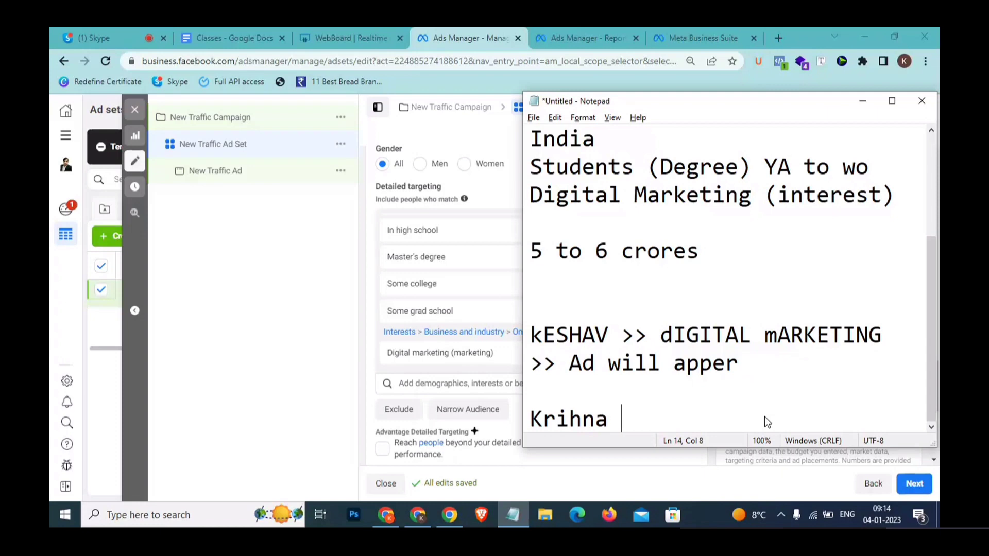
{"action": "type", "text": "tud"}
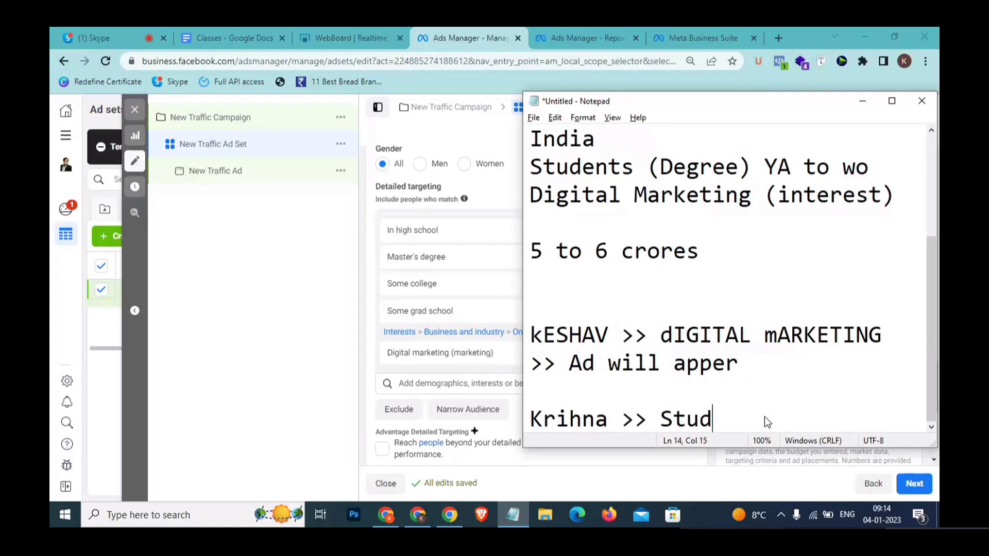
{"action": "type", "text": "ents >> Ad "}
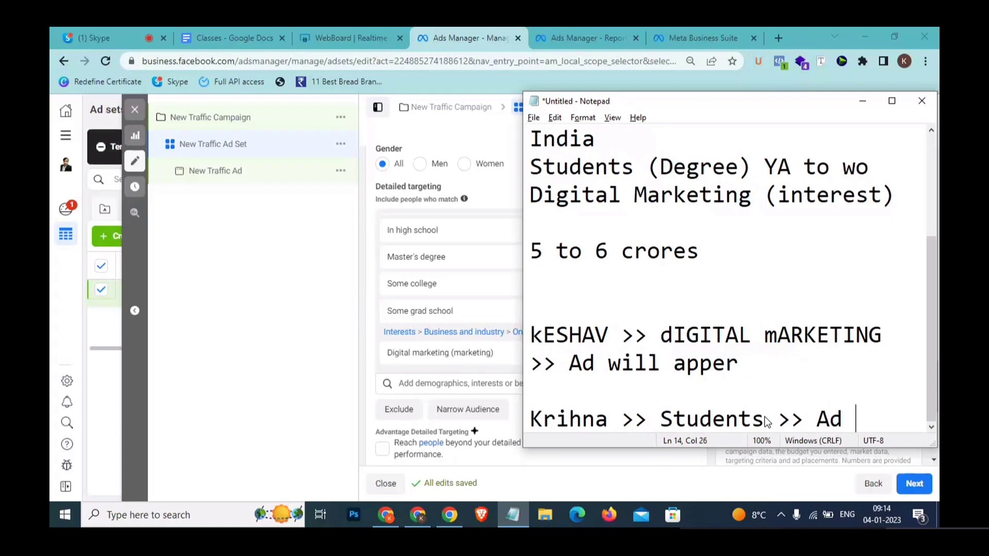
{"action": "type", "text": "Apper"}
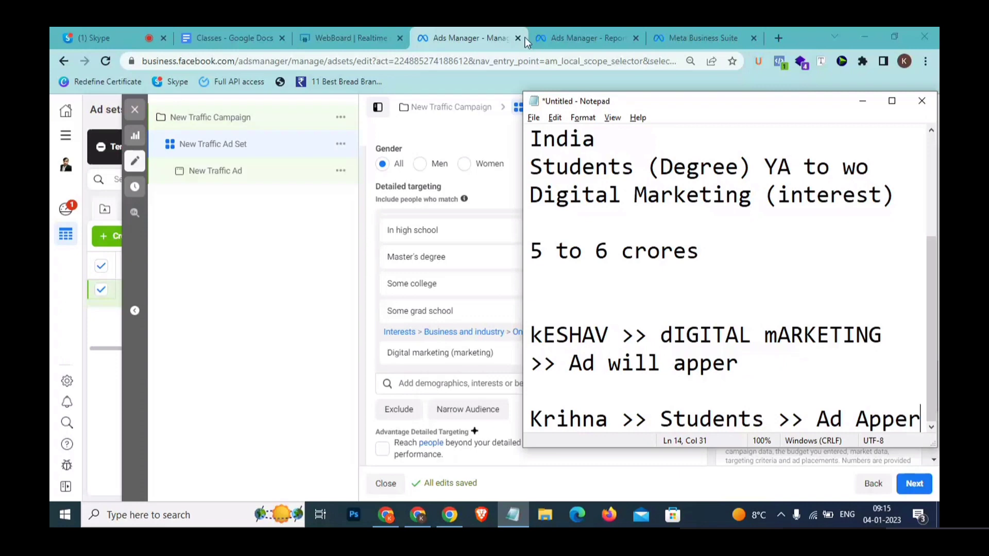
{"action": "scroll", "coordinate": [603, 213], "scroll_direction": "up", "scroll_amount": 1}
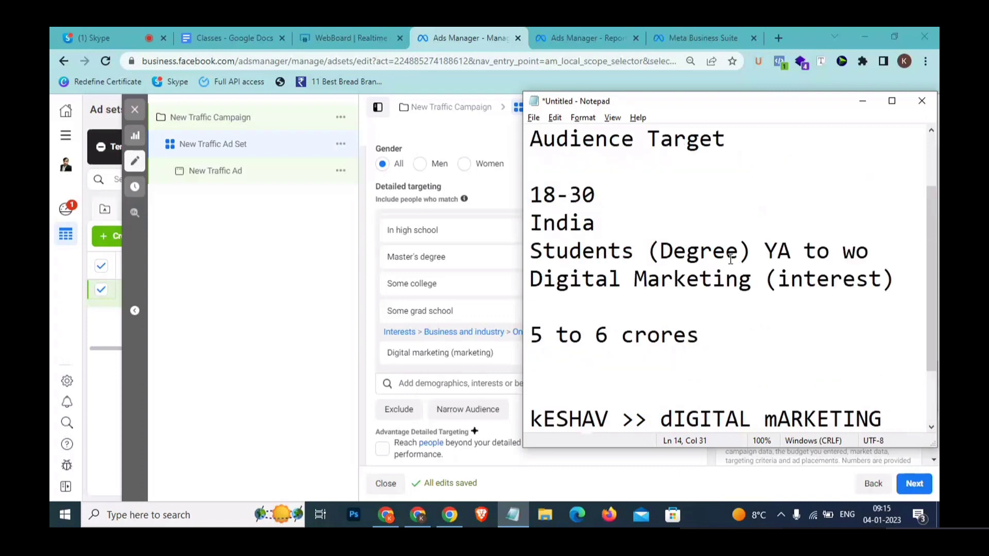
{"action": "left_click_drag", "start_coordinate": [755, 256], "coordinate": [570, 195]}
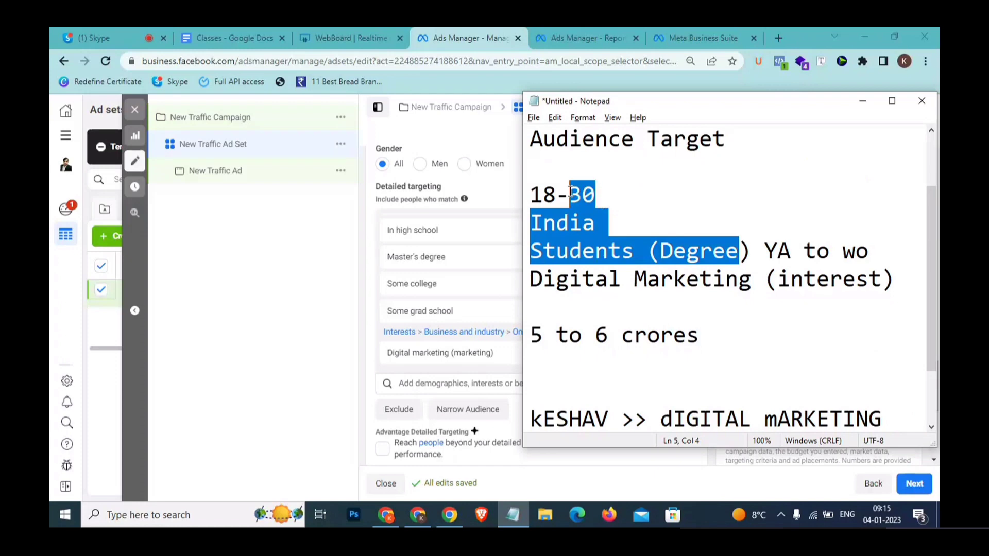
- On the whiteboard, retrace the arrow to "Studen" and draw an arrow from the DM line to a circled handwritten "Stude"
{"action": "left_click", "coordinate": [338, 27]}
{"action": "left_click", "coordinate": [337, 30]}
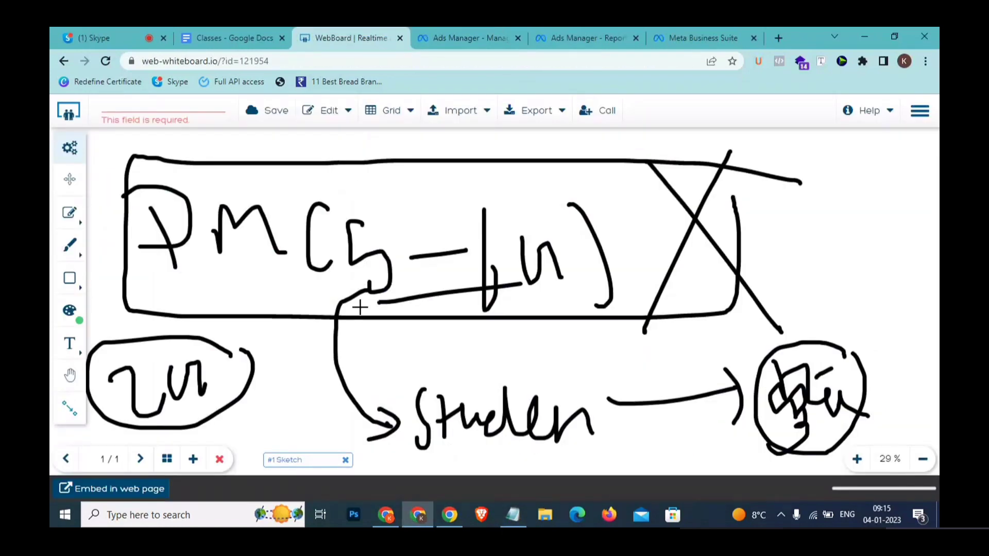
{"action": "mouse_move", "coordinate": [359, 301]}
{"action": "left_mouse_down"}
{"action": "mouse_move", "coordinate": [345, 384]}
{"action": "mouse_move", "coordinate": [392, 427]}
{"action": "left_mouse_up"}
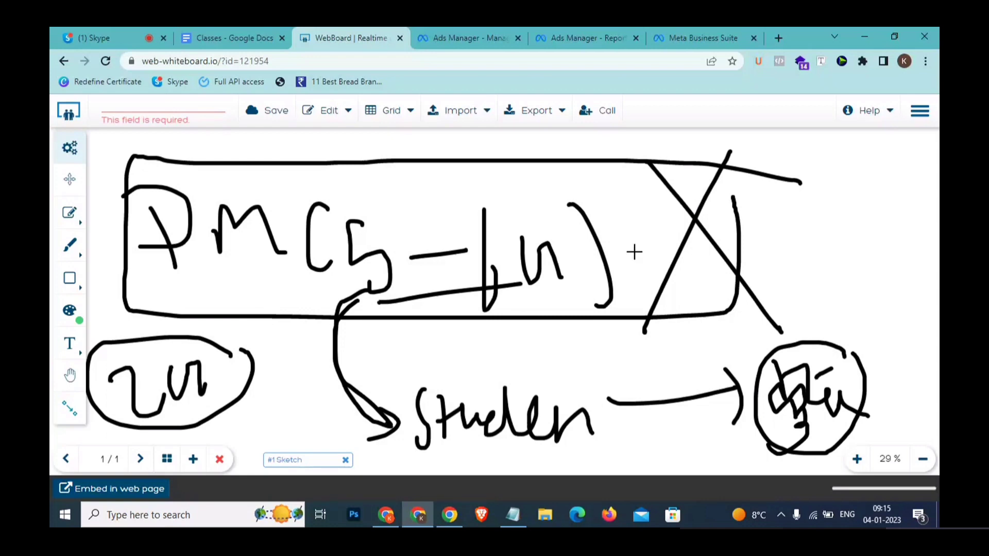
{"action": "mouse_move", "coordinate": [619, 254]}
{"action": "left_mouse_down"}
{"action": "mouse_move", "coordinate": [781, 207]}
{"action": "mouse_move", "coordinate": [788, 236]}
{"action": "left_mouse_up"}
{"action": "mouse_move", "coordinate": [850, 185]}
{"action": "left_mouse_down"}
{"action": "mouse_move", "coordinate": [839, 281]}
{"action": "mouse_move", "coordinate": [879, 240]}
{"action": "mouse_move", "coordinate": [922, 229]}
{"action": "mouse_move", "coordinate": [938, 247]}
{"action": "left_mouse_up"}
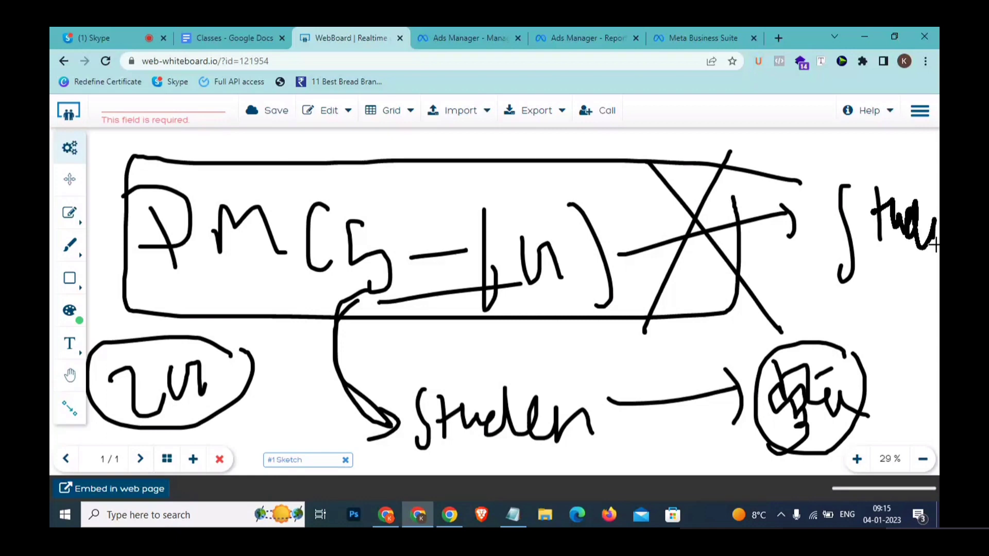
{"action": "mouse_move", "coordinate": [916, 167]}
{"action": "left_mouse_down"}
{"action": "mouse_move", "coordinate": [831, 219]}
{"action": "mouse_move", "coordinate": [938, 307]}
{"action": "left_mouse_up"}
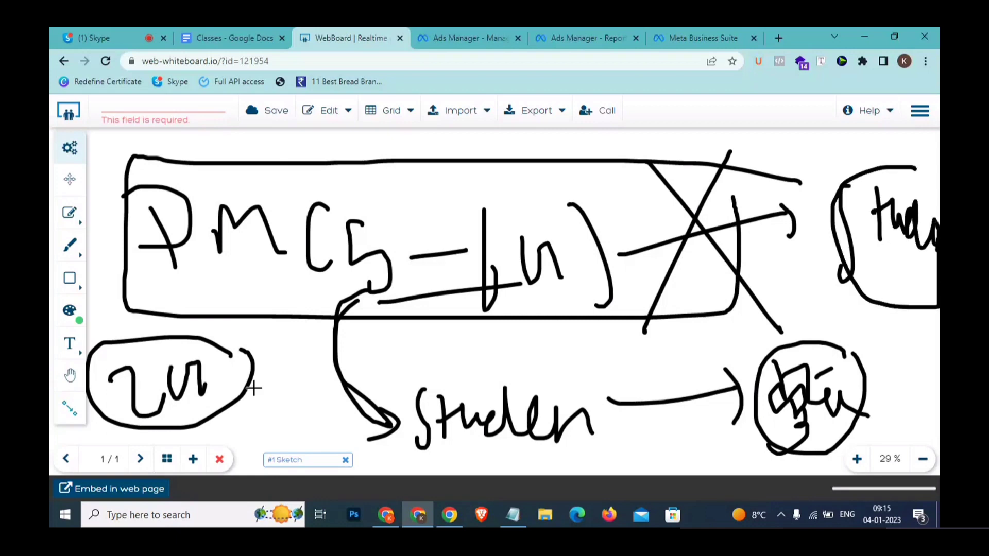
- Add a small scribble beside the circled note on the whiteboard and clear the entire sketch
{"action": "mouse_move", "coordinate": [254, 388]}
{"action": "left_mouse_down"}
{"action": "mouse_move", "coordinate": [281, 380]}
{"action": "mouse_move", "coordinate": [253, 390]}
{"action": "left_mouse_up"}
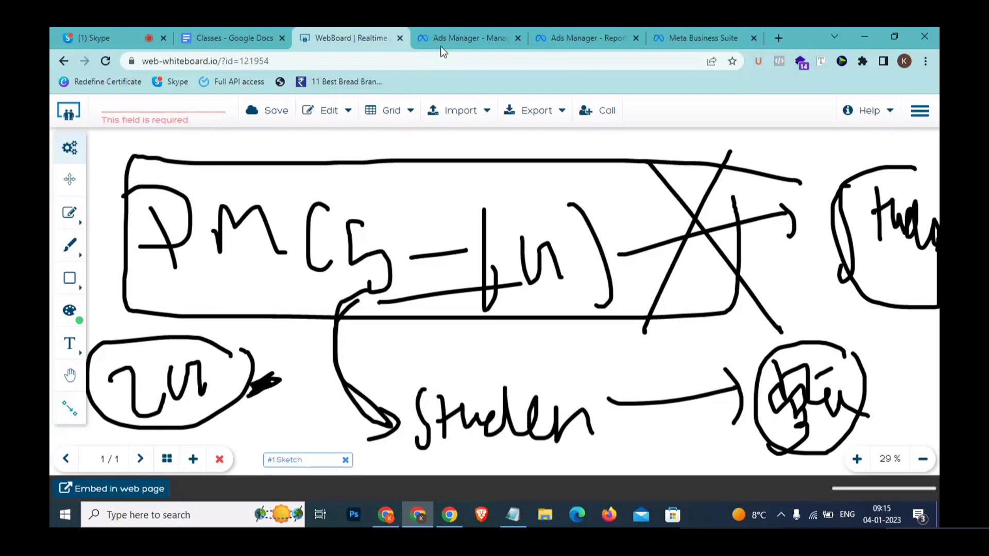
{"action": "mouse_move", "coordinate": [84, 213]}
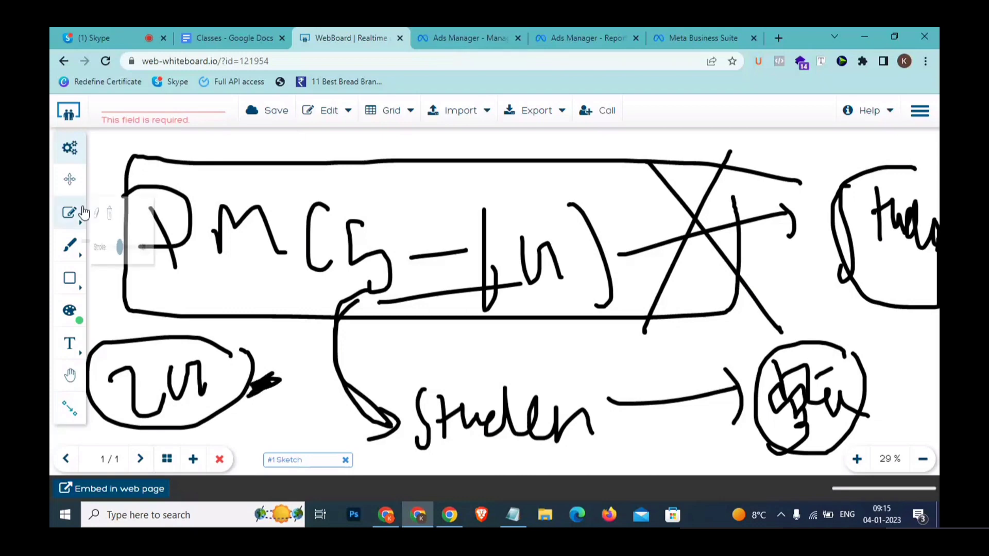
{"action": "left_click", "coordinate": [138, 213]}
{"action": "left_click", "coordinate": [449, 343]}
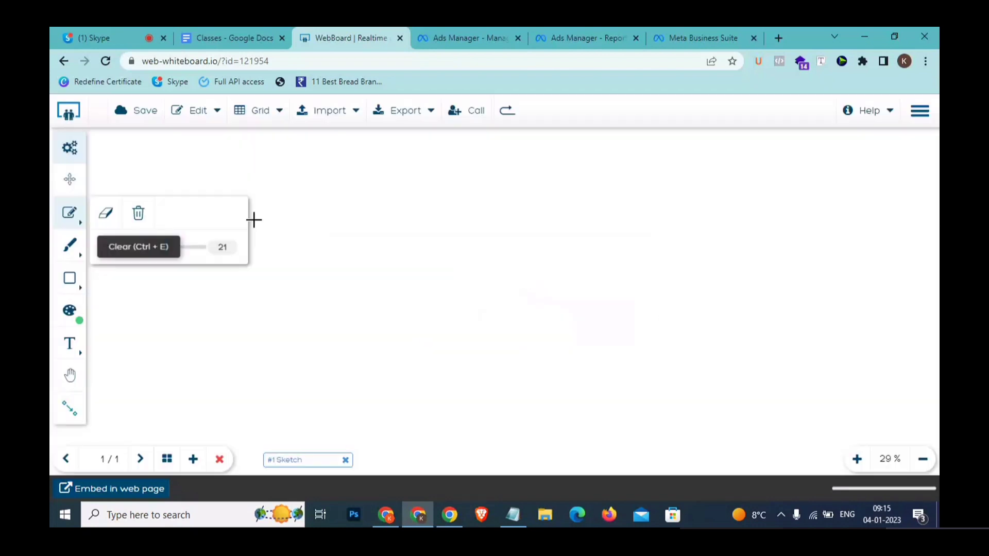
- Switch to Ads Manager and remove the Digital marketing (marketing) interest from the ad set's detailed targeting
{"action": "left_click", "coordinate": [464, 37]}
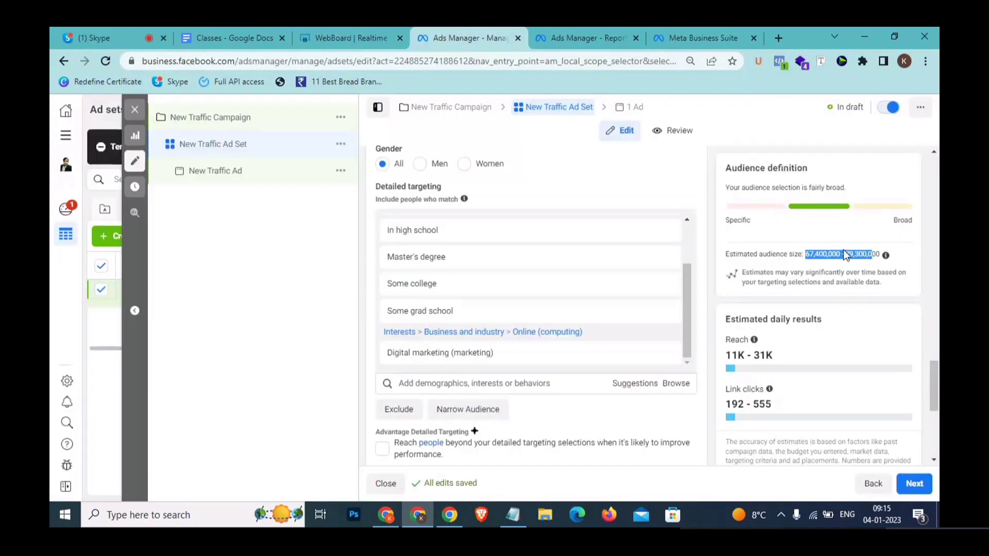
{"action": "left_click", "coordinate": [826, 252]}
{"action": "mouse_move", "coordinate": [670, 355]}
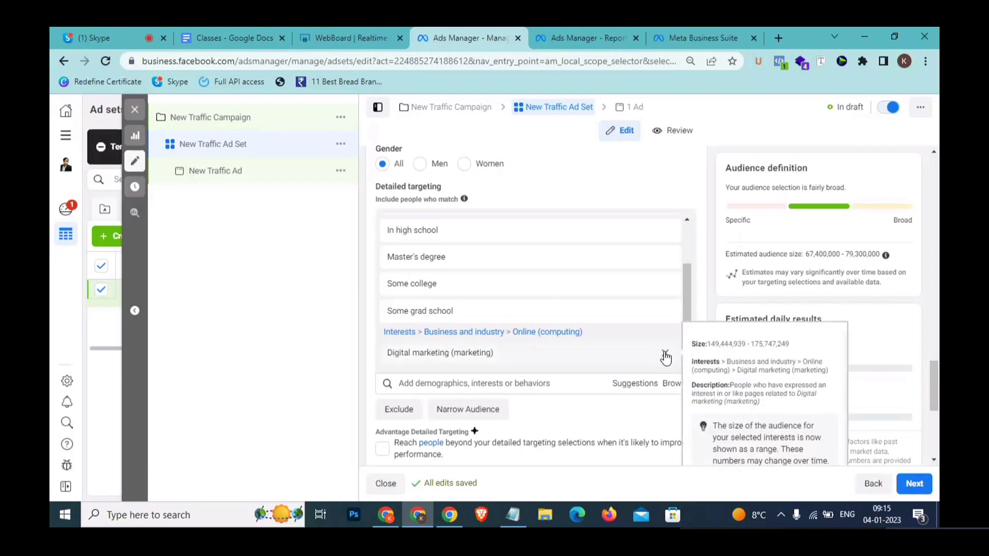
{"action": "left_click", "coordinate": [665, 354]}
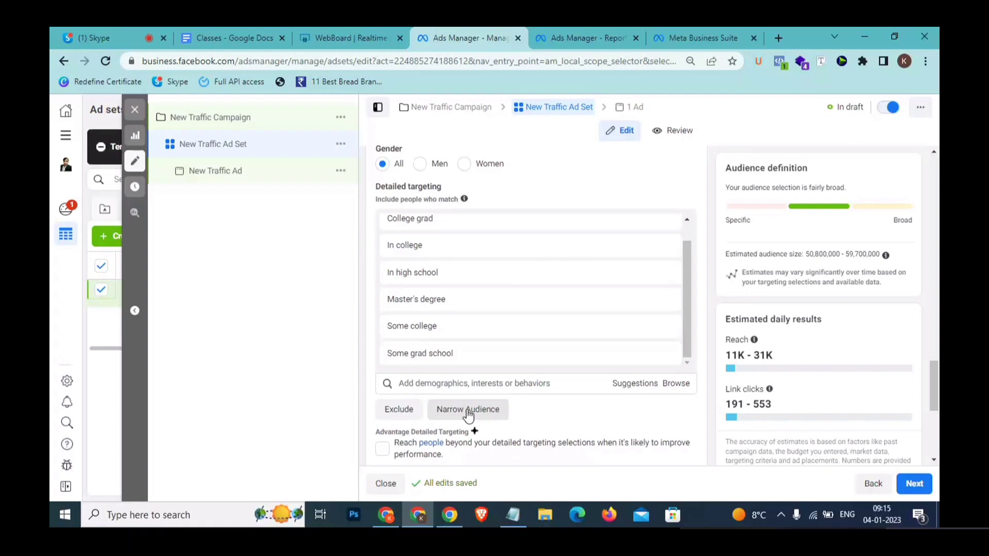
- Narrow the audience so that people must also match the Digital marketing (marketing) interest
{"action": "left_click", "coordinate": [467, 411]}
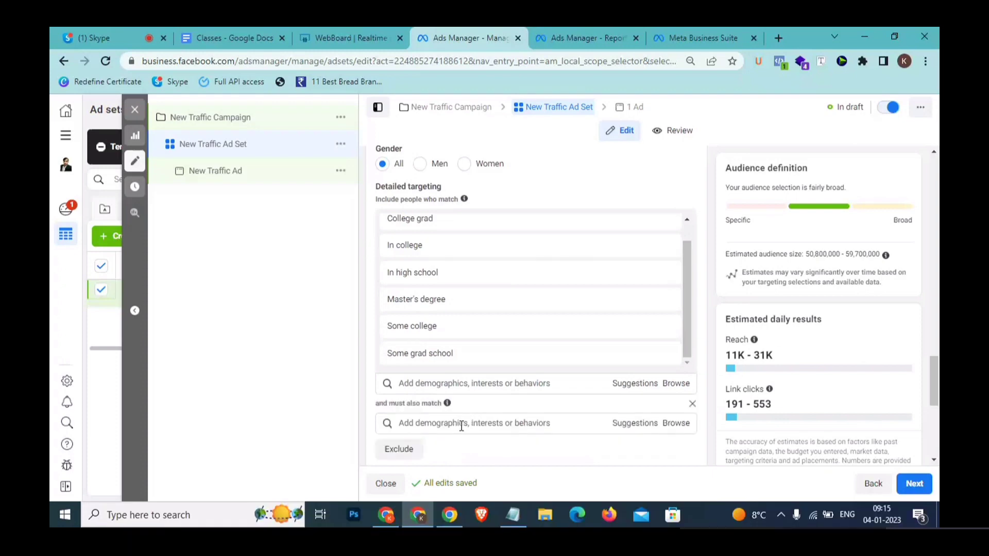
{"action": "left_click", "coordinate": [461, 425]}
{"action": "type", "text": "digital"}
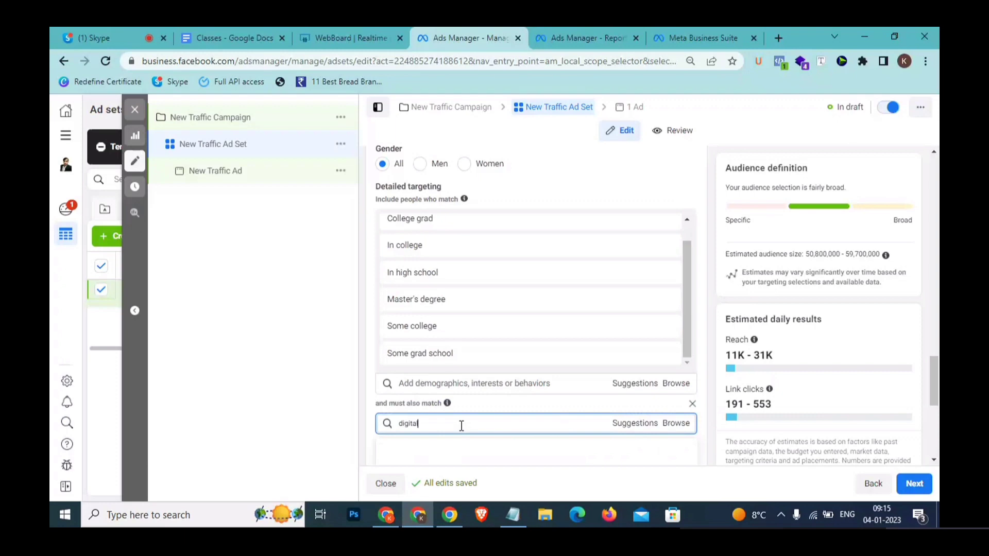
{"action": "type", "text": " marketing"}
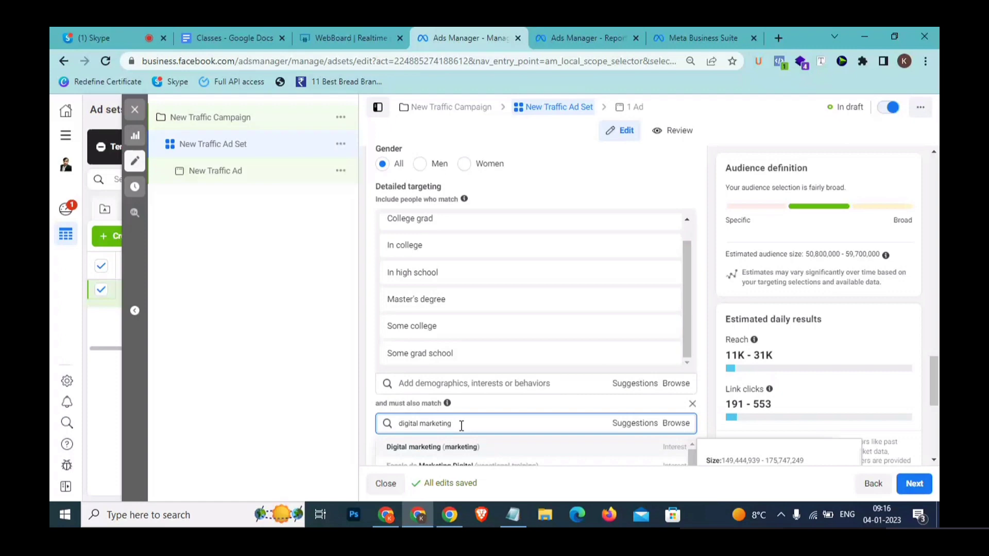
{"action": "left_click_drag", "start_coordinate": [815, 253], "coordinate": [854, 253]}
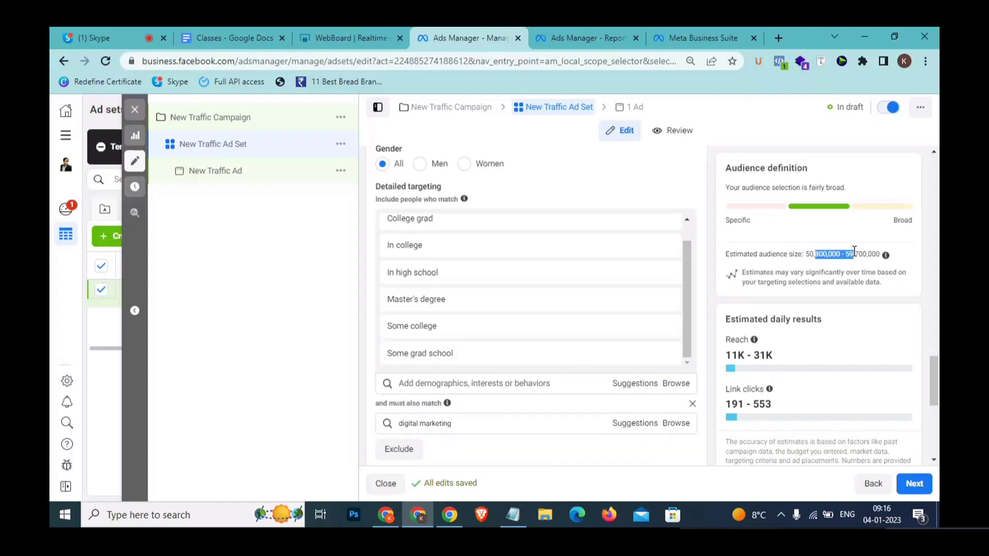
{"action": "left_click", "coordinate": [478, 421]}
{"action": "type", "text": "d"}
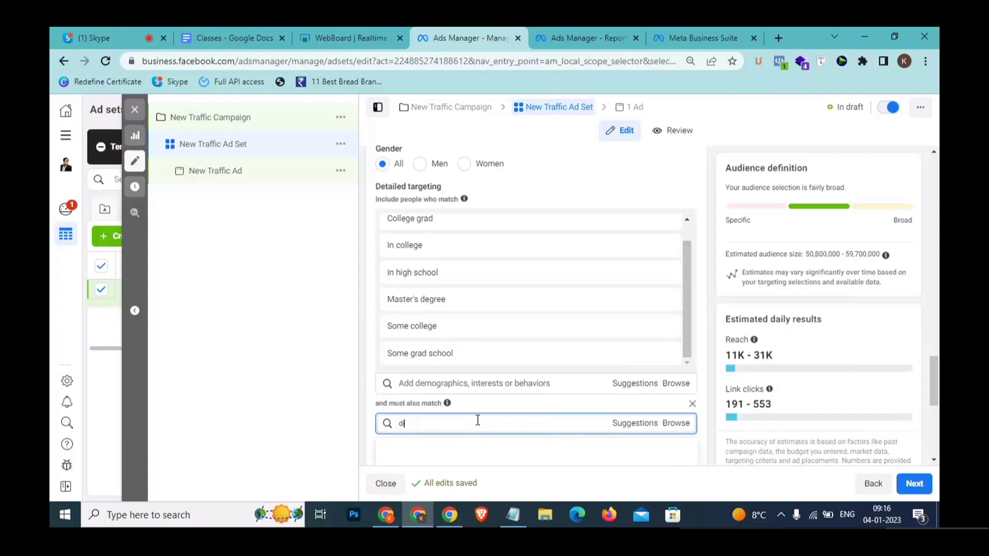
{"action": "type", "text": "igital mar"}
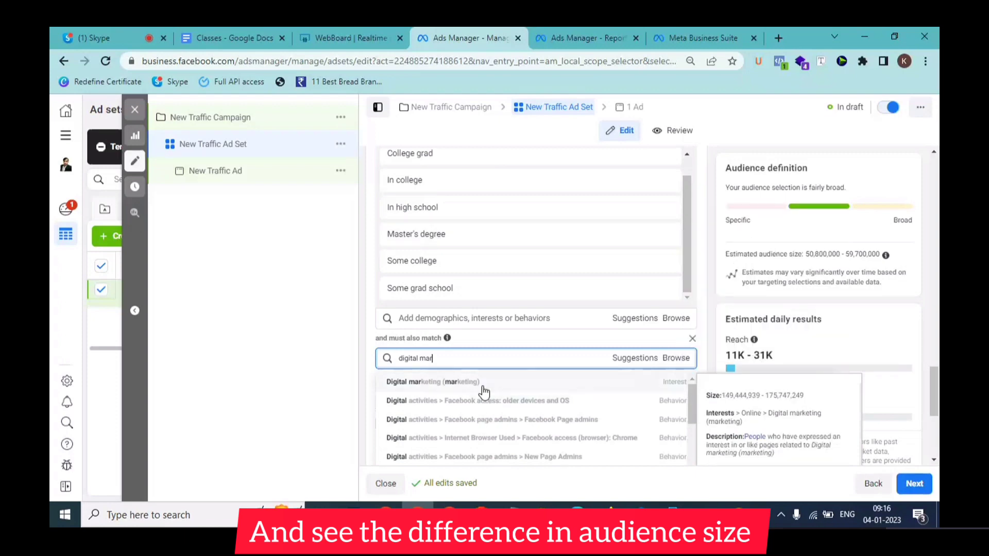
{"action": "left_click", "coordinate": [483, 386]}
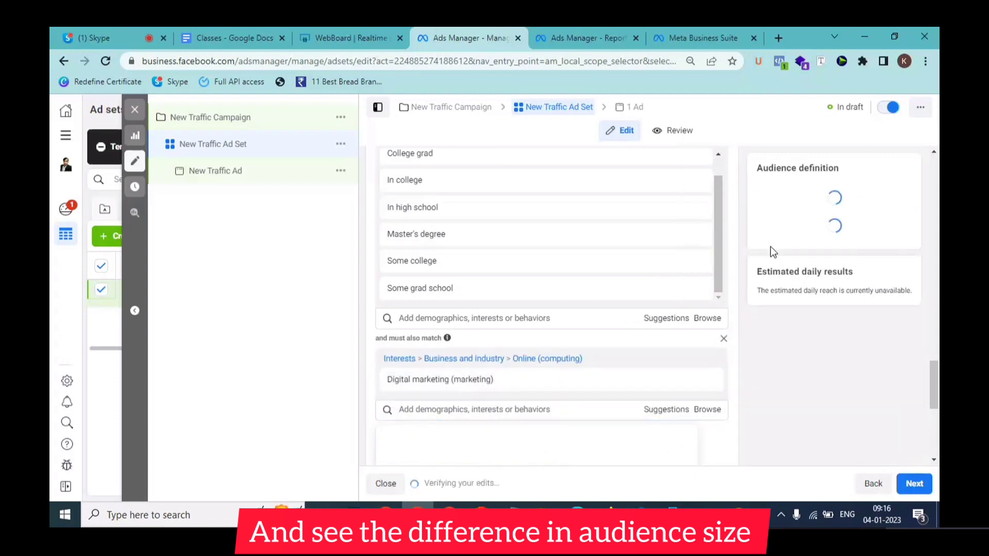
- Highlight the estimated audience size in the audience definition
{"action": "left_click_drag", "start_coordinate": [805, 254], "coordinate": [858, 265]}
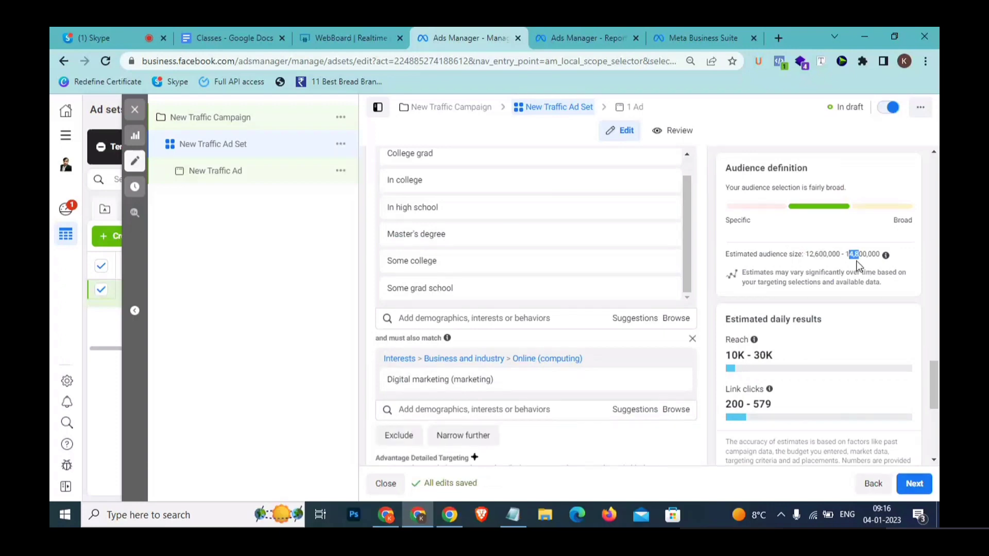
{"action": "left_click", "coordinate": [852, 254]}
{"action": "mouse_move", "coordinate": [853, 258]}
{"action": "left_mouse_down"}
{"action": "mouse_move", "coordinate": [862, 253]}
{"action": "mouse_move", "coordinate": [807, 251]}
{"action": "mouse_move", "coordinate": [845, 253]}
{"action": "left_mouse_up"}
- On the whiteboard, handwrite "Students" with an arrow to "DM Interest" and outline the whole phrase
{"action": "left_click", "coordinate": [367, 35]}
{"action": "left_click_drag", "start_coordinate": [176, 172], "coordinate": [163, 262]}
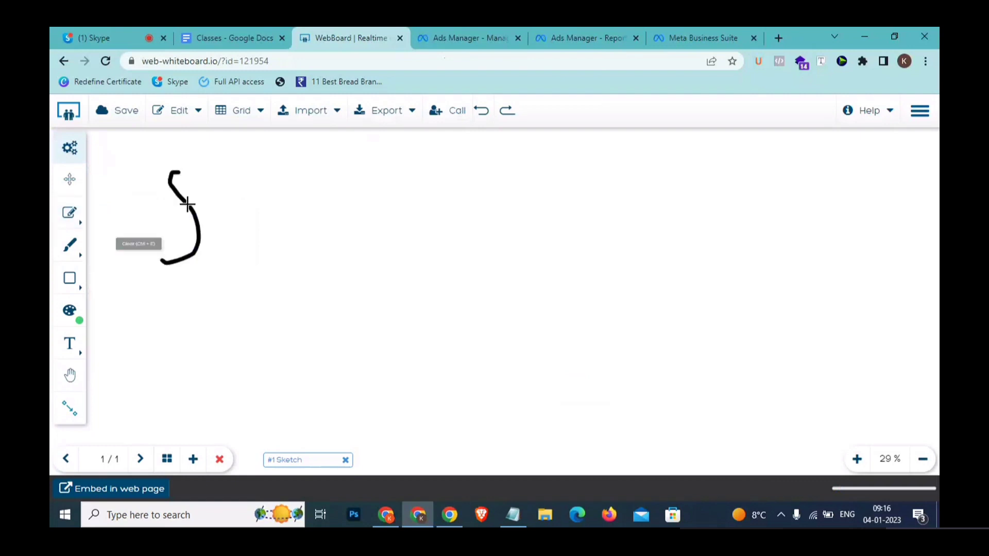
{"action": "left_click_drag", "start_coordinate": [193, 191], "coordinate": [230, 278]}
{"action": "mouse_move", "coordinate": [204, 224]}
{"action": "left_mouse_down"}
{"action": "mouse_move", "coordinate": [258, 227]}
{"action": "mouse_move", "coordinate": [320, 258]}
{"action": "mouse_move", "coordinate": [344, 225]}
{"action": "mouse_move", "coordinate": [400, 270]}
{"action": "mouse_move", "coordinate": [419, 261]}
{"action": "mouse_move", "coordinate": [441, 329]}
{"action": "left_mouse_up"}
{"action": "mouse_move", "coordinate": [472, 286]}
{"action": "left_mouse_down"}
{"action": "mouse_move", "coordinate": [607, 248]}
{"action": "mouse_move", "coordinate": [608, 291]}
{"action": "left_mouse_up"}
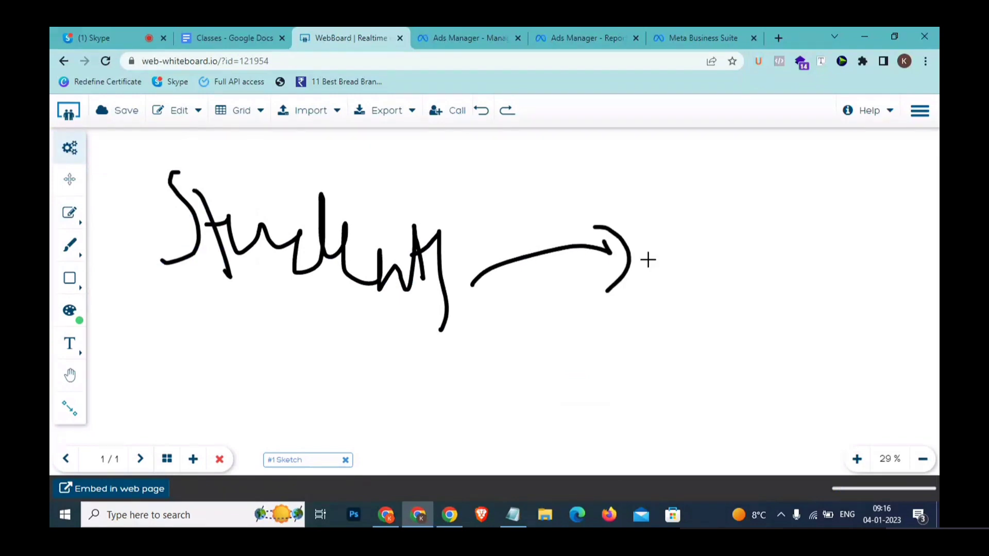
{"action": "mouse_move", "coordinate": [659, 215]}
{"action": "left_mouse_down"}
{"action": "mouse_move", "coordinate": [669, 258]}
{"action": "mouse_move", "coordinate": [699, 250]}
{"action": "left_mouse_up"}
{"action": "mouse_move", "coordinate": [721, 208]}
{"action": "left_mouse_down"}
{"action": "mouse_move", "coordinate": [737, 201]}
{"action": "mouse_move", "coordinate": [744, 253]}
{"action": "left_mouse_up"}
{"action": "left_click_drag", "start_coordinate": [752, 166], "coordinate": [761, 273]}
{"action": "mouse_move", "coordinate": [786, 204]}
{"action": "left_mouse_down"}
{"action": "mouse_move", "coordinate": [783, 234]}
{"action": "mouse_move", "coordinate": [834, 199]}
{"action": "mouse_move", "coordinate": [895, 211]}
{"action": "mouse_move", "coordinate": [934, 267]}
{"action": "mouse_move", "coordinate": [631, 168]}
{"action": "mouse_move", "coordinate": [180, 140]}
{"action": "mouse_move", "coordinate": [342, 353]}
{"action": "mouse_move", "coordinate": [912, 147]}
{"action": "mouse_move", "coordinate": [937, 221]}
{"action": "left_mouse_up"}
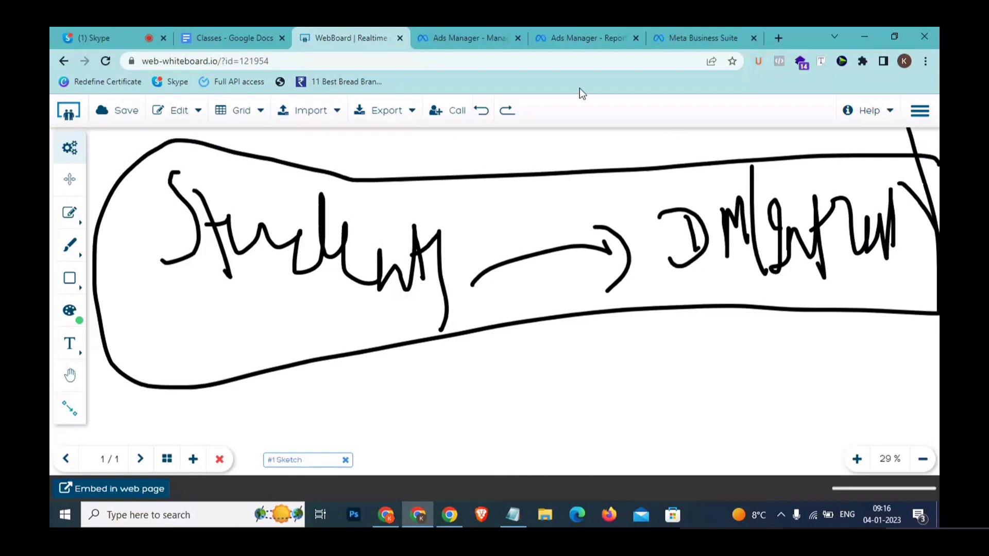
- Draw an arrow from the outlined students phrase to circled handwritten marks below it, and point a further arrow to the word "filter"
{"action": "mouse_move", "coordinate": [361, 318]}
{"action": "left_mouse_down"}
{"action": "mouse_move", "coordinate": [536, 364]}
{"action": "mouse_move", "coordinate": [554, 348]}
{"action": "left_mouse_up"}
{"action": "mouse_move", "coordinate": [543, 339]}
{"action": "left_mouse_down"}
{"action": "mouse_move", "coordinate": [566, 356]}
{"action": "mouse_move", "coordinate": [564, 374]}
{"action": "left_mouse_up"}
{"action": "mouse_move", "coordinate": [596, 373]}
{"action": "left_mouse_down"}
{"action": "mouse_move", "coordinate": [585, 415]}
{"action": "mouse_move", "coordinate": [615, 393]}
{"action": "left_mouse_up"}
{"action": "left_click_drag", "start_coordinate": [615, 367], "coordinate": [615, 411]}
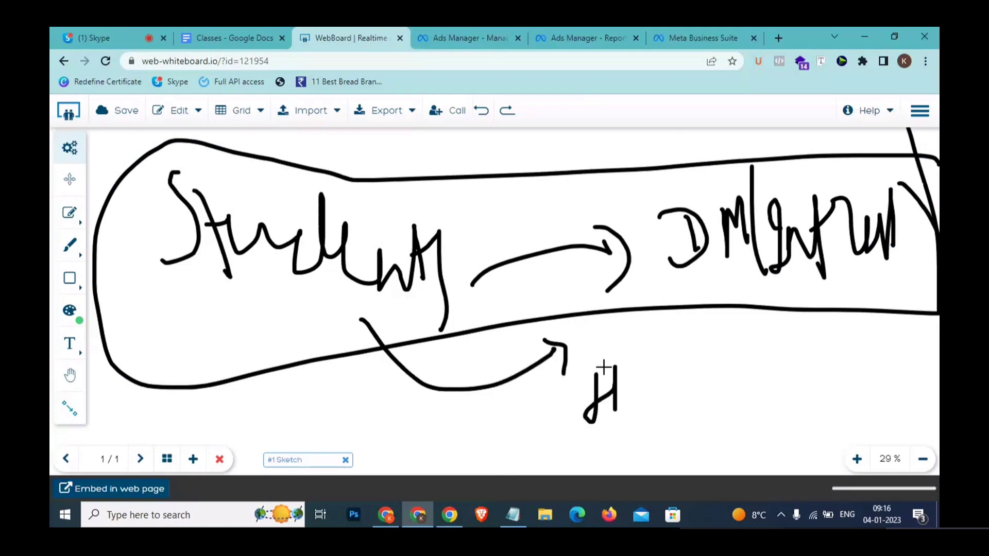
{"action": "left_click_drag", "start_coordinate": [599, 354], "coordinate": [624, 392]}
{"action": "left_click_drag", "start_coordinate": [663, 362], "coordinate": [683, 402]}
{"action": "mouse_move", "coordinate": [665, 344]}
{"action": "left_mouse_down"}
{"action": "mouse_move", "coordinate": [693, 397]}
{"action": "mouse_move", "coordinate": [700, 364]}
{"action": "mouse_move", "coordinate": [605, 323]}
{"action": "mouse_move", "coordinate": [707, 435]}
{"action": "mouse_move", "coordinate": [710, 358]}
{"action": "left_mouse_up"}
{"action": "left_click_drag", "start_coordinate": [703, 399], "coordinate": [740, 393]}
{"action": "left_click_drag", "start_coordinate": [733, 376], "coordinate": [740, 407]}
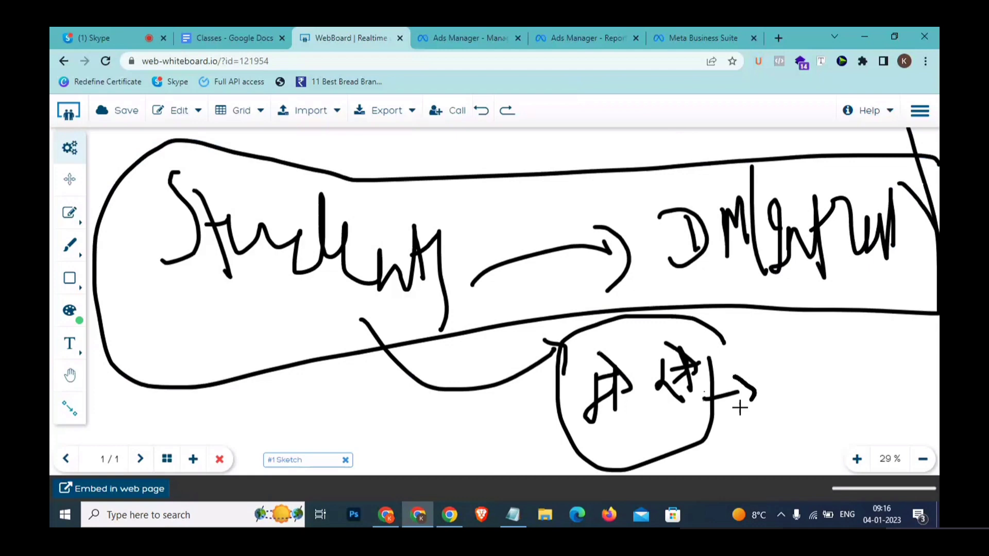
{"action": "left_click_drag", "start_coordinate": [761, 353], "coordinate": [760, 405]}
{"action": "mouse_move", "coordinate": [759, 391]}
{"action": "left_mouse_down"}
{"action": "mouse_move", "coordinate": [777, 399]}
{"action": "mouse_move", "coordinate": [806, 360]}
{"action": "mouse_move", "coordinate": [833, 396]}
{"action": "mouse_move", "coordinate": [849, 396]}
{"action": "left_mouse_up"}
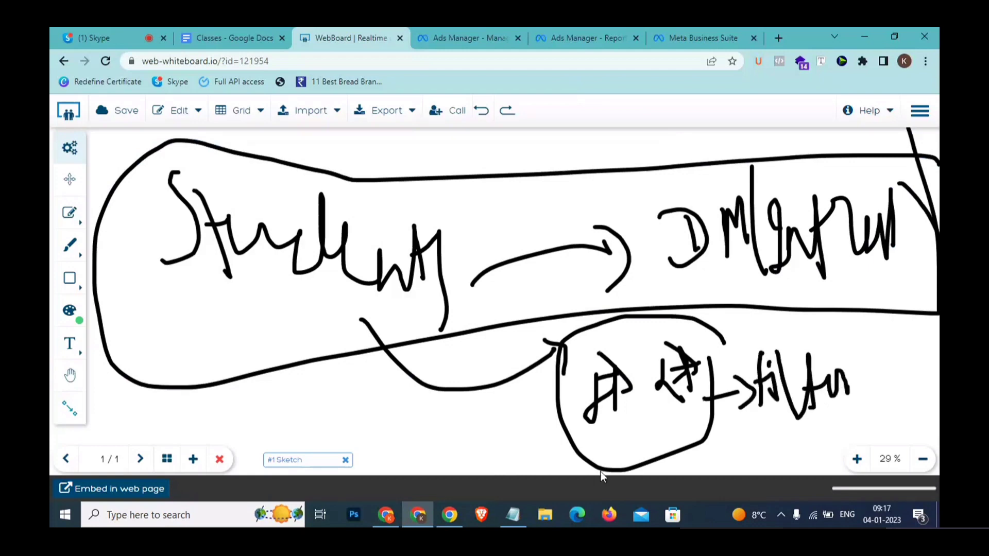
- Switch to the Notepad notes and highlight the Digital Marketing (interest) and Students (Degree) criteria in turn
{"action": "left_click", "coordinate": [509, 511]}
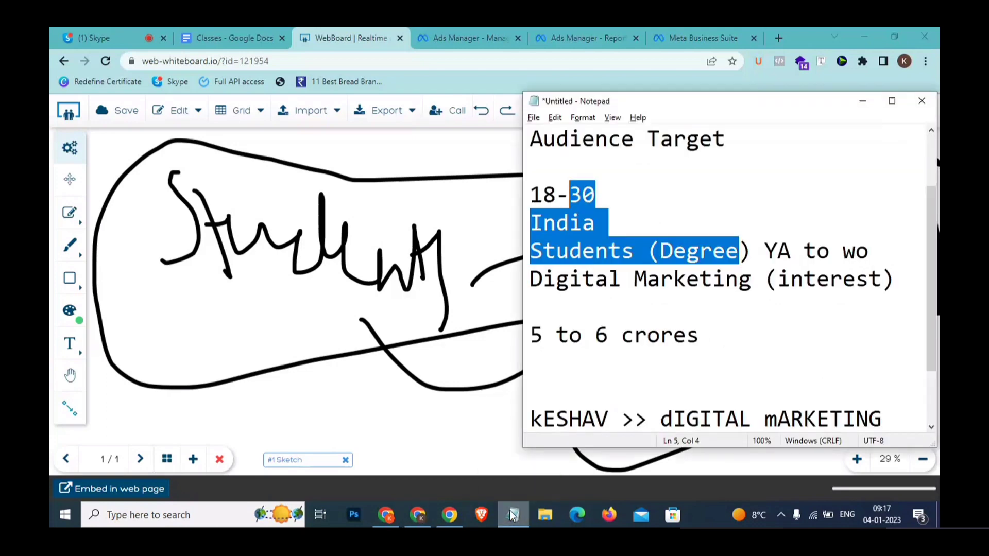
{"action": "left_click", "coordinate": [613, 272]}
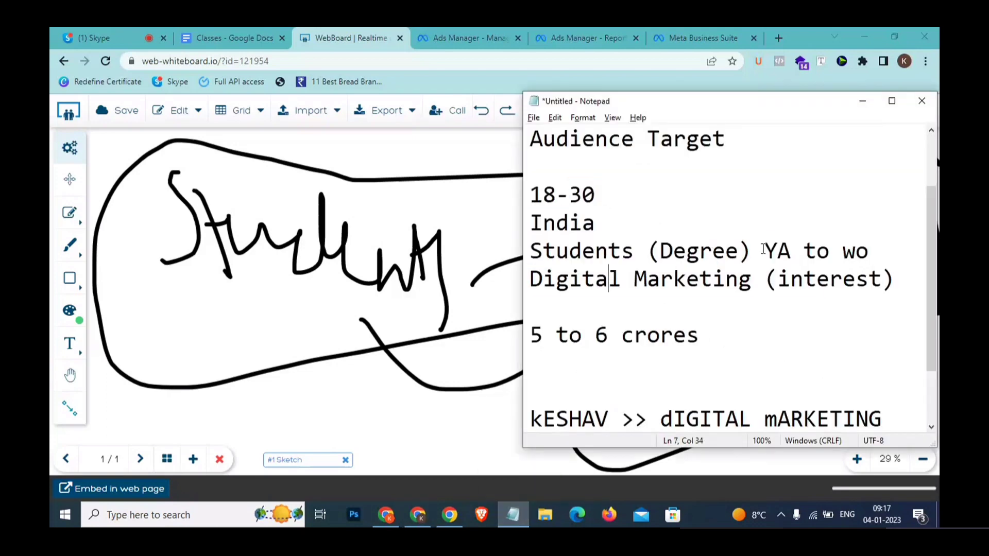
{"action": "left_click_drag", "start_coordinate": [763, 249], "coordinate": [832, 281]}
{"action": "left_click_drag", "start_coordinate": [904, 289], "coordinate": [685, 284]}
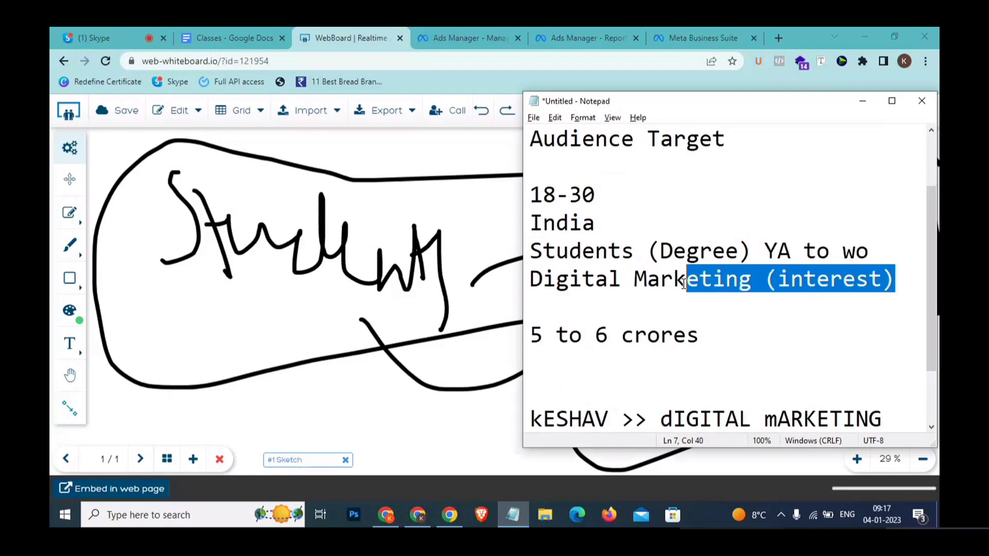
{"action": "left_click", "coordinate": [756, 252]}
{"action": "left_click_drag", "start_coordinate": [628, 251], "coordinate": [532, 246]}
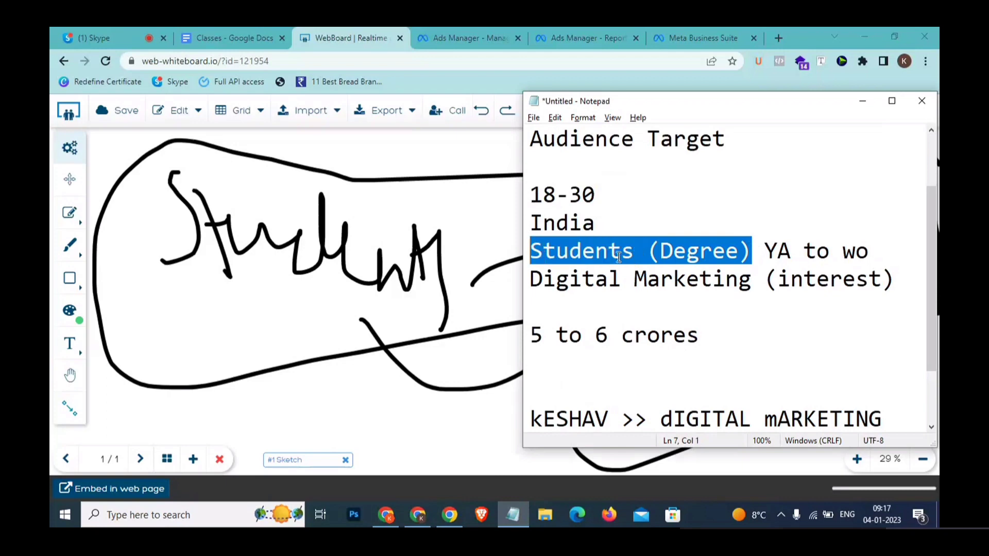
- Back on the whiteboard, draw a second arrow from "Students" towards "DM" and handwrite a circled "Narrow" below
{"action": "left_click", "coordinate": [321, 377]}
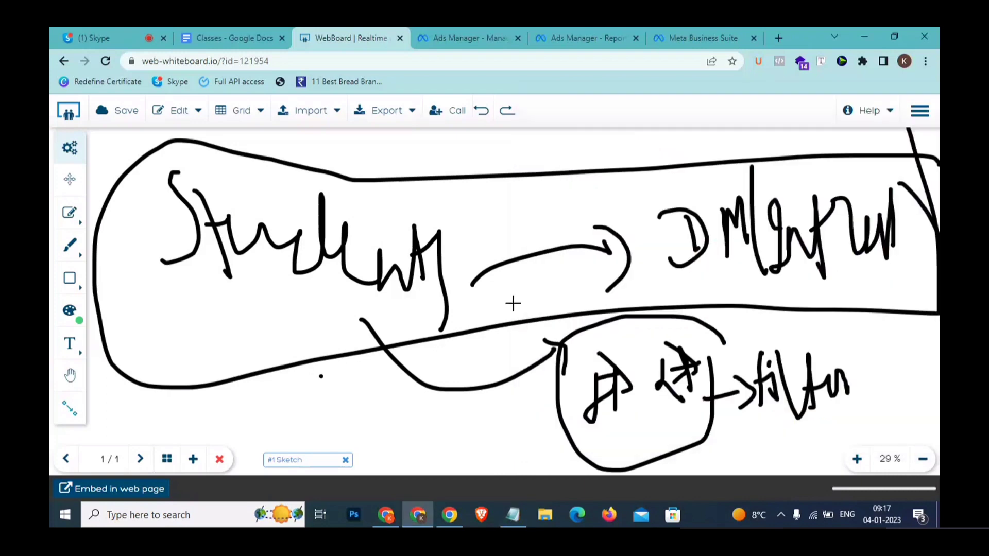
{"action": "mouse_move", "coordinate": [439, 320]}
{"action": "left_mouse_down"}
{"action": "mouse_move", "coordinate": [669, 272]}
{"action": "mouse_move", "coordinate": [718, 271]}
{"action": "mouse_move", "coordinate": [705, 268]}
{"action": "mouse_move", "coordinate": [711, 281]}
{"action": "left_mouse_up"}
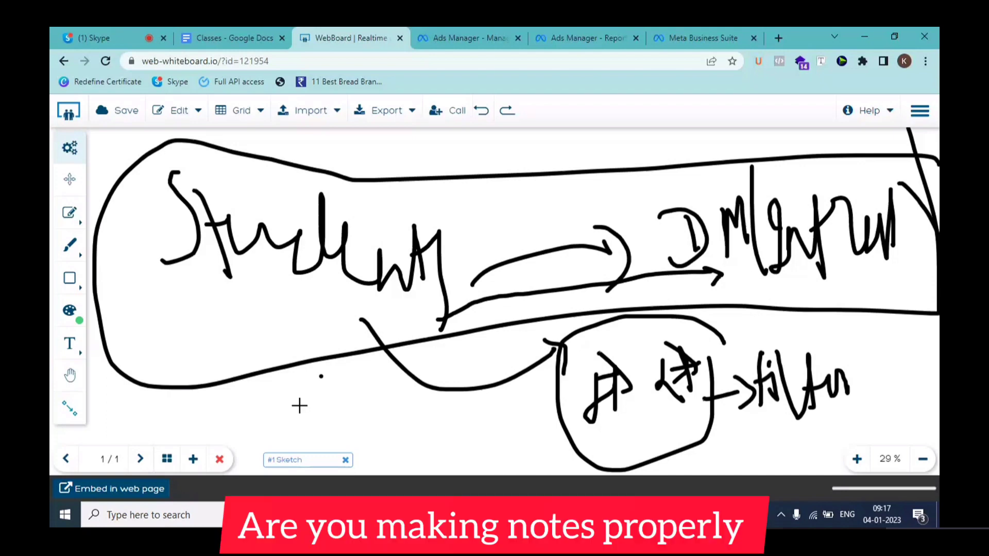
{"action": "mouse_move", "coordinate": [289, 437]}
{"action": "left_mouse_down"}
{"action": "mouse_move", "coordinate": [283, 409]}
{"action": "mouse_move", "coordinate": [321, 435]}
{"action": "mouse_move", "coordinate": [346, 426]}
{"action": "left_mouse_up"}
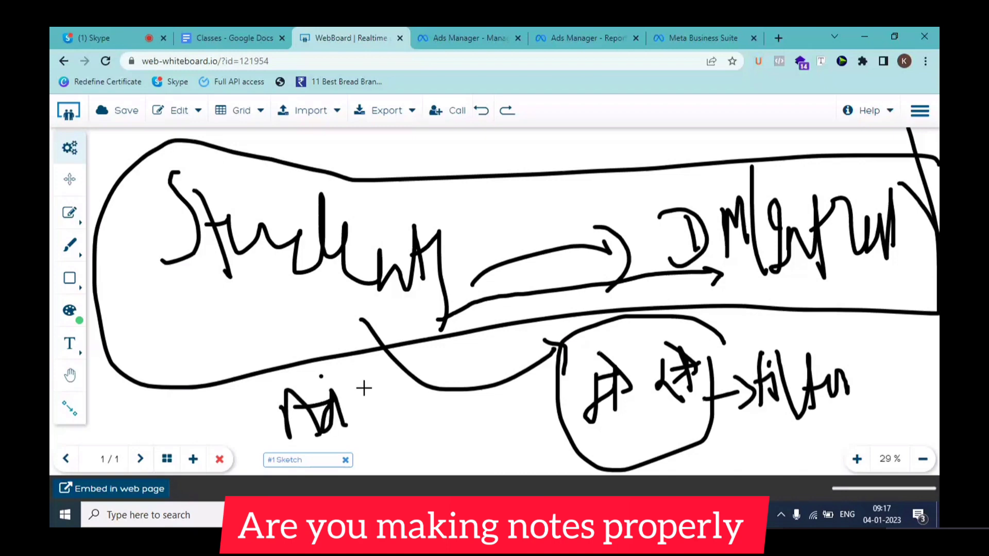
{"action": "left_click_drag", "start_coordinate": [362, 390], "coordinate": [373, 375]}
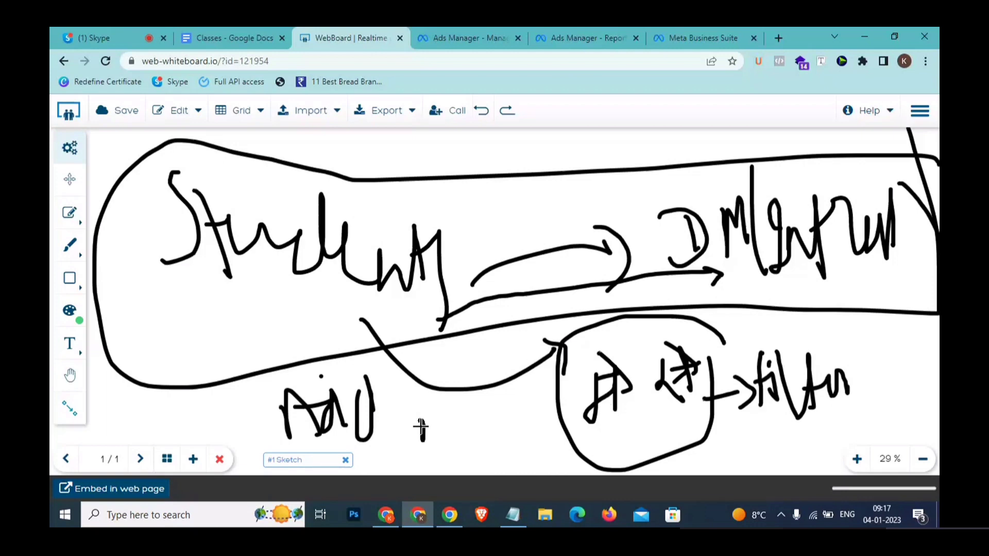
{"action": "mouse_move", "coordinate": [421, 429]}
{"action": "left_mouse_down"}
{"action": "mouse_move", "coordinate": [463, 404]}
{"action": "mouse_move", "coordinate": [466, 431]}
{"action": "mouse_move", "coordinate": [536, 400]}
{"action": "mouse_move", "coordinate": [535, 377]}
{"action": "mouse_move", "coordinate": [416, 408]}
{"action": "mouse_move", "coordinate": [536, 373]}
{"action": "left_mouse_up"}
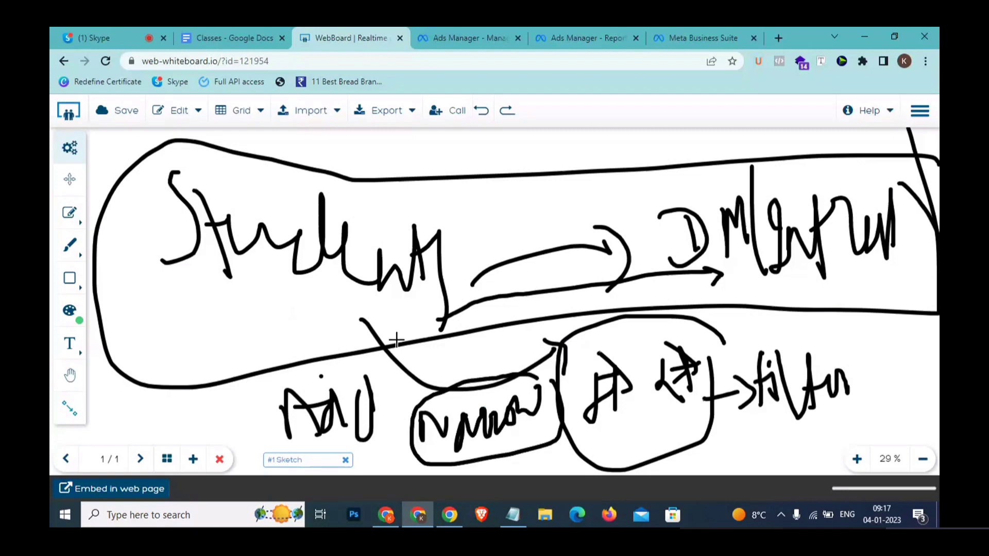
- Clear the whiteboard and draw new freehand strokes across its upper area
{"action": "left_click", "coordinate": [69, 213]}
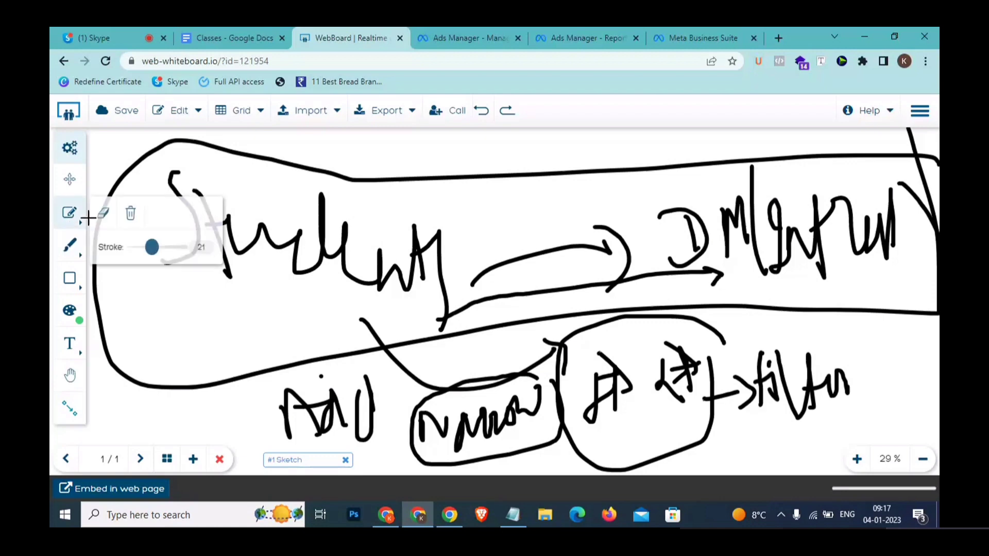
{"action": "left_click", "coordinate": [130, 213]}
{"action": "left_click", "coordinate": [449, 330]}
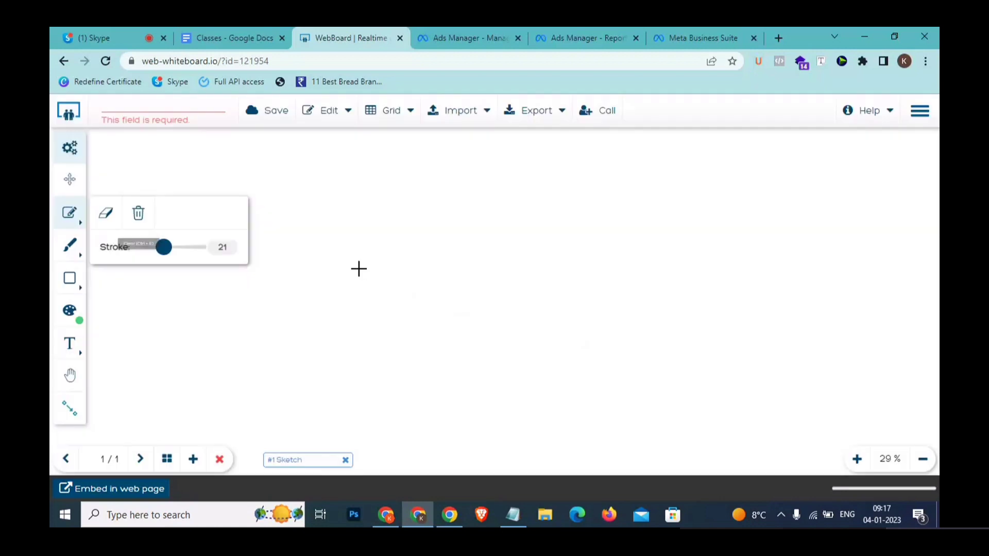
{"action": "mouse_move", "coordinate": [311, 172]}
{"action": "left_mouse_down"}
{"action": "mouse_move", "coordinate": [228, 231]}
{"action": "mouse_move", "coordinate": [289, 272]}
{"action": "mouse_move", "coordinate": [335, 201]}
{"action": "mouse_move", "coordinate": [367, 272]}
{"action": "mouse_move", "coordinate": [384, 249]}
{"action": "mouse_move", "coordinate": [422, 255]}
{"action": "mouse_move", "coordinate": [433, 205]}
{"action": "mouse_move", "coordinate": [465, 267]}
{"action": "left_mouse_up"}
{"action": "left_click", "coordinate": [457, 214]}
{"action": "mouse_move", "coordinate": [515, 206]}
{"action": "left_mouse_down"}
{"action": "mouse_move", "coordinate": [526, 246]}
{"action": "mouse_move", "coordinate": [587, 234]}
{"action": "mouse_move", "coordinate": [613, 205]}
{"action": "mouse_move", "coordinate": [679, 216]}
{"action": "mouse_move", "coordinate": [703, 173]}
{"action": "left_mouse_up"}
{"action": "left_click", "coordinate": [641, 190]}
- Return to the ad set in Ads Manager and review the education-level and Digital marketing (marketing) targeting details
{"action": "left_click", "coordinate": [578, 28]}
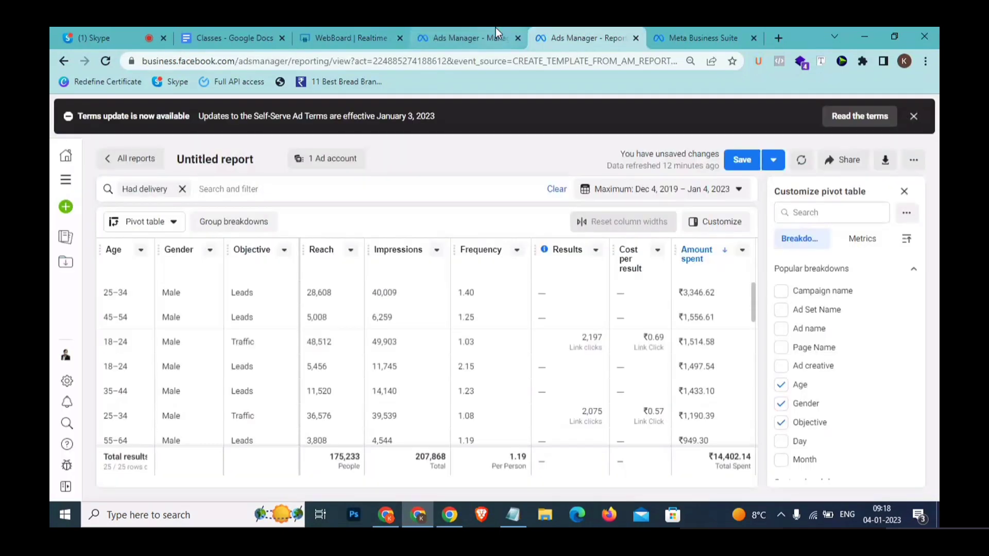
{"action": "left_click", "coordinate": [495, 27]}
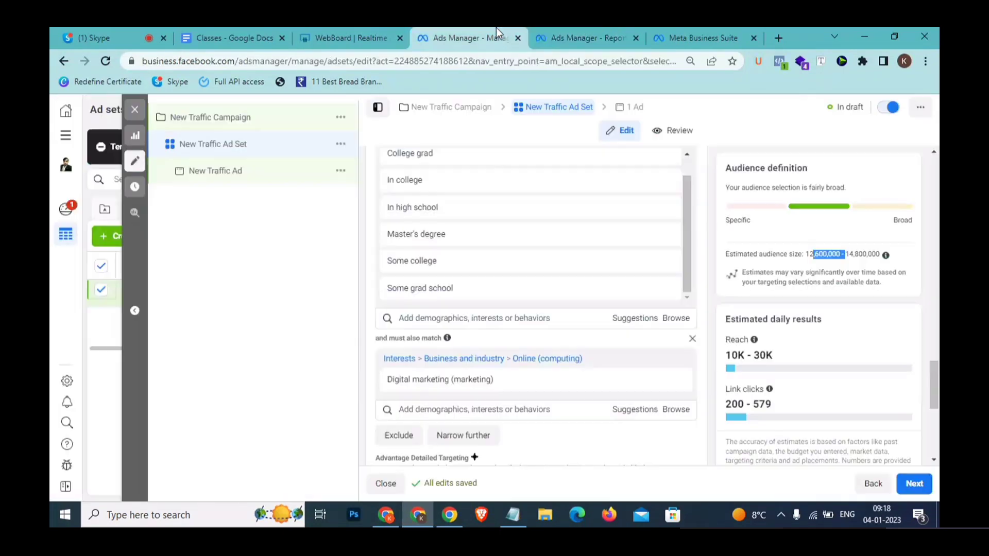
{"action": "mouse_move", "coordinate": [418, 235]}
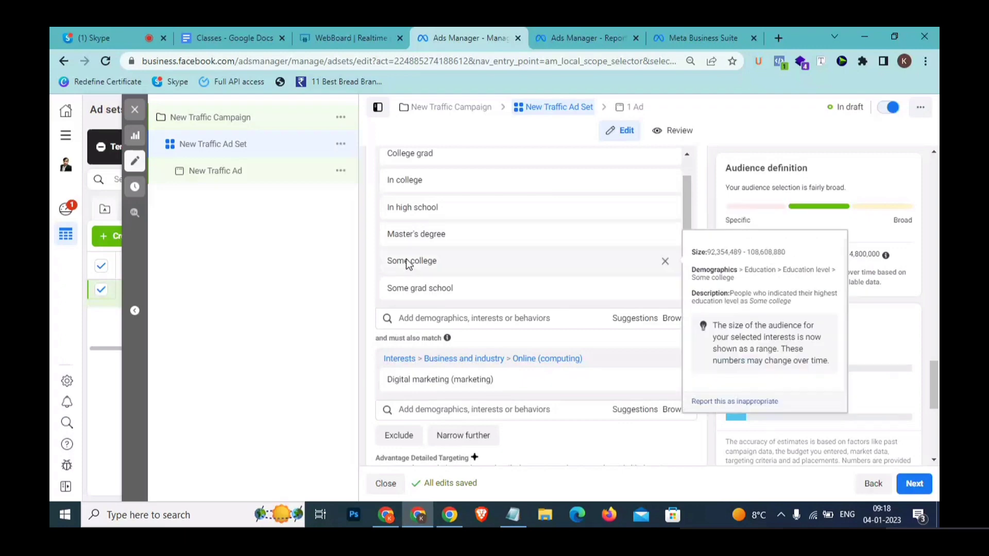
{"action": "mouse_move", "coordinate": [440, 386]}
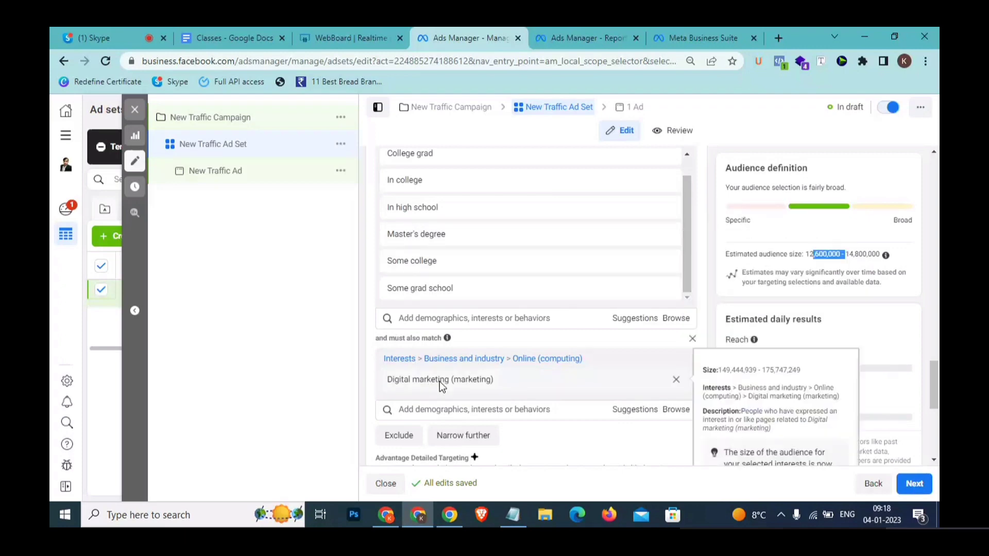
- Add the suggested interest Social media marketing (marketing) to the must-also-match group containing Digital marketing (marketing)
{"action": "left_click", "coordinate": [621, 415]}
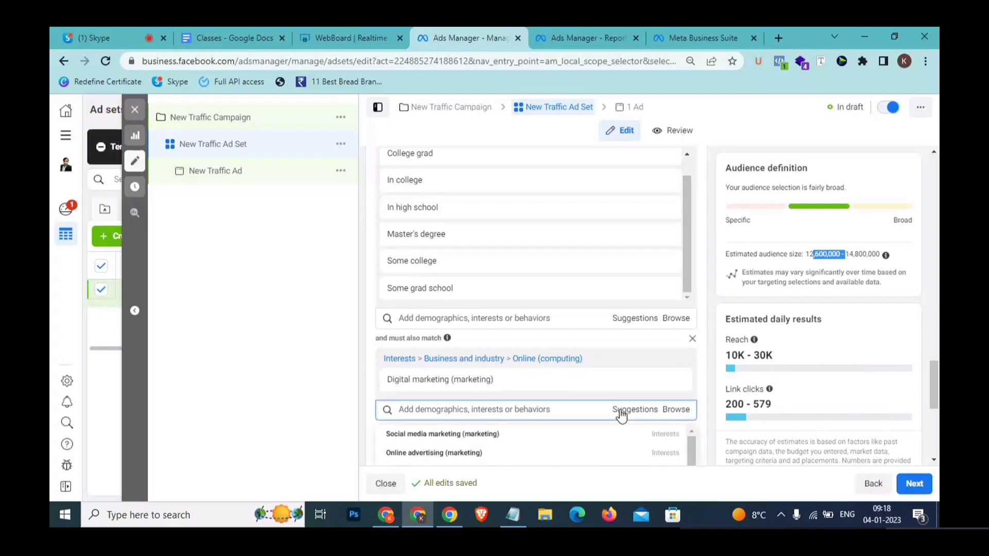
{"action": "scroll", "coordinate": [550, 392], "scroll_direction": "down", "scroll_amount": 1}
{"action": "mouse_move", "coordinate": [550, 391]}
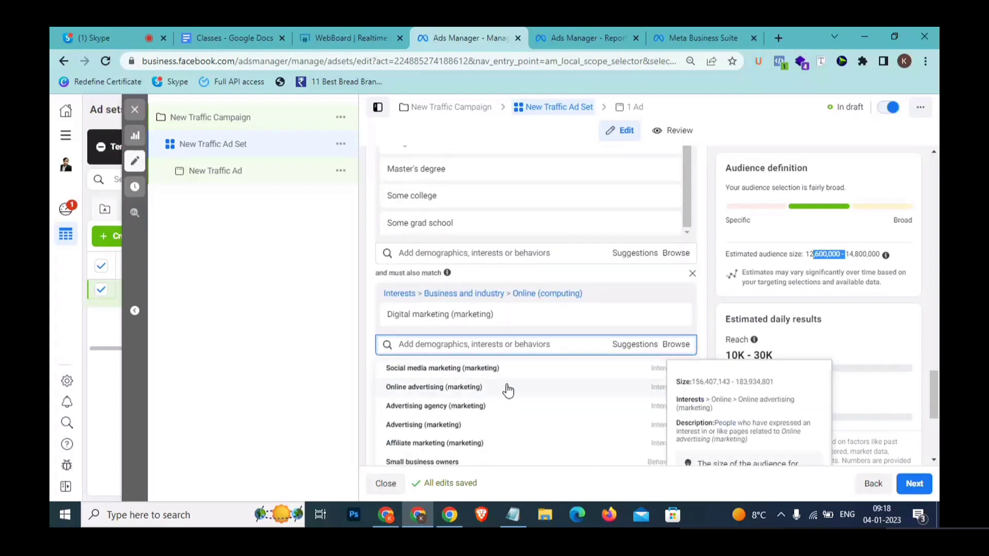
{"action": "mouse_move", "coordinate": [532, 376]}
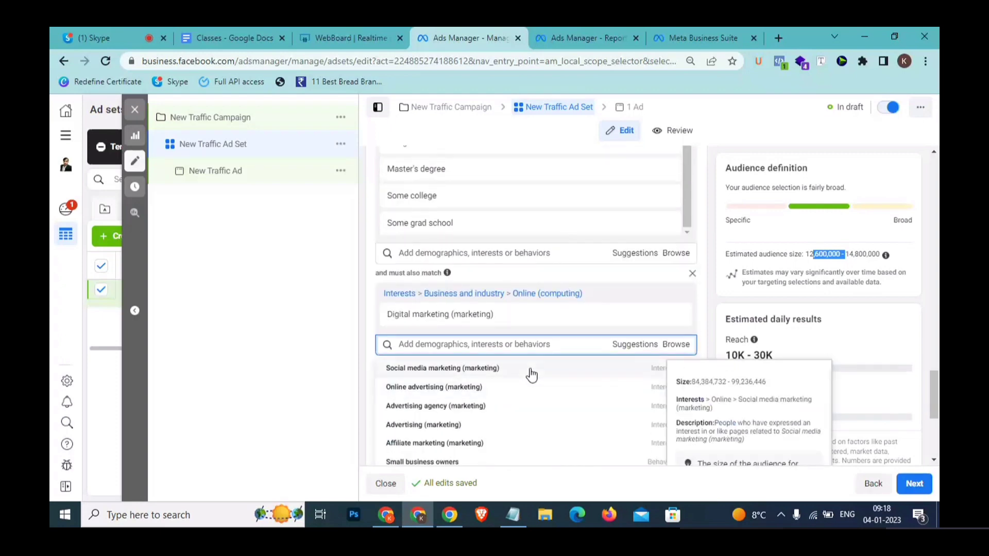
{"action": "left_click", "coordinate": [531, 376]}
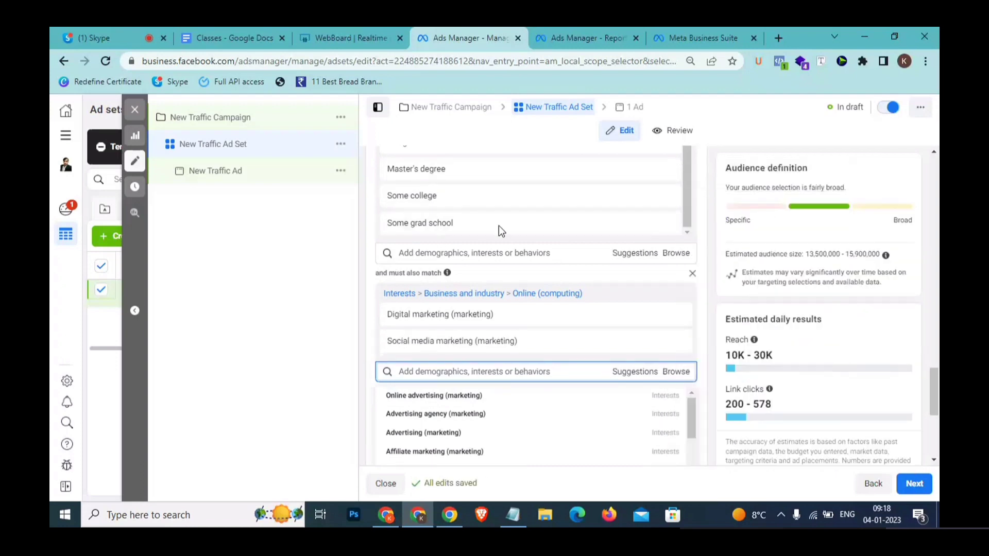
- Highlight Digital marketing (marketing) and Social media marketing (marketing) in turn to compare the two interests in the must-also-match group
{"action": "mouse_move", "coordinate": [487, 212]}
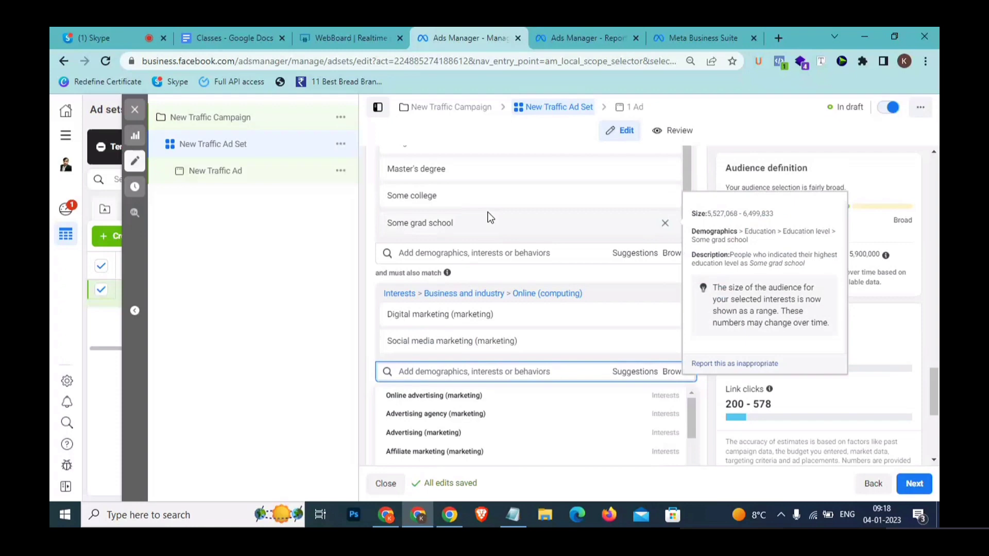
{"action": "mouse_move", "coordinate": [505, 317]}
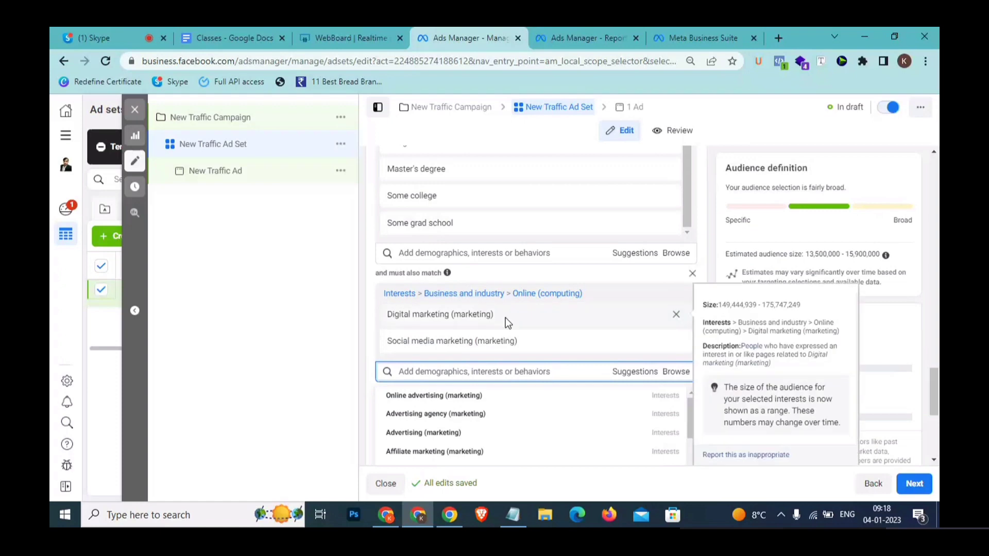
{"action": "left_click_drag", "start_coordinate": [505, 318], "coordinate": [395, 320]}
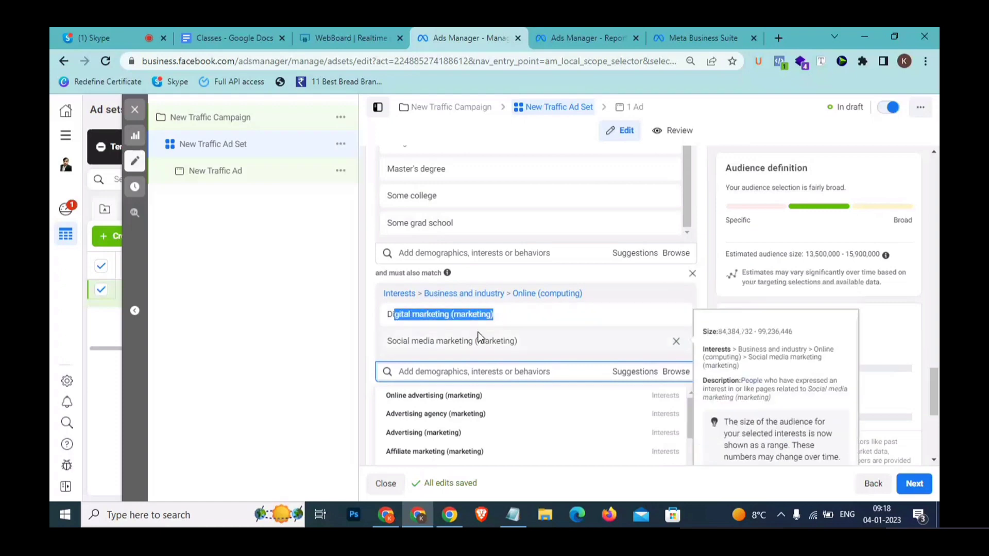
{"action": "left_click_drag", "start_coordinate": [524, 344], "coordinate": [378, 346]}
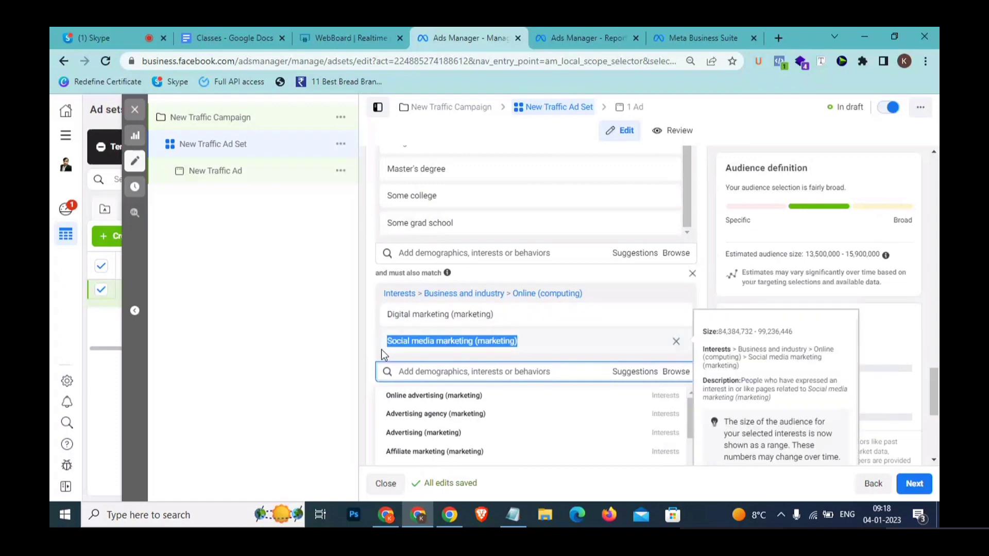
{"action": "mouse_move", "coordinate": [487, 323]}
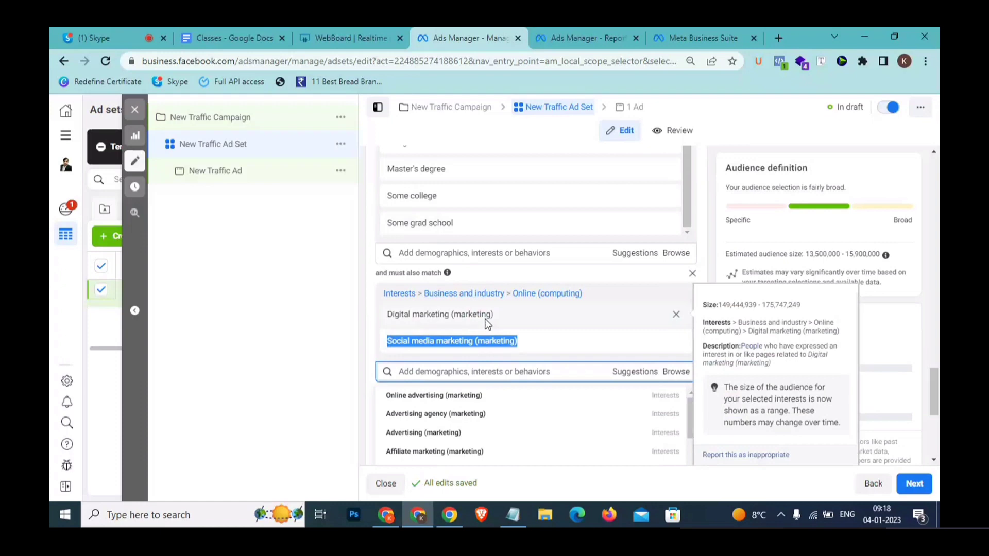
{"action": "left_click_drag", "start_coordinate": [518, 314], "coordinate": [400, 315]}
{"action": "mouse_move", "coordinate": [478, 341]}
{"action": "left_click_drag", "start_coordinate": [518, 341], "coordinate": [429, 343]}
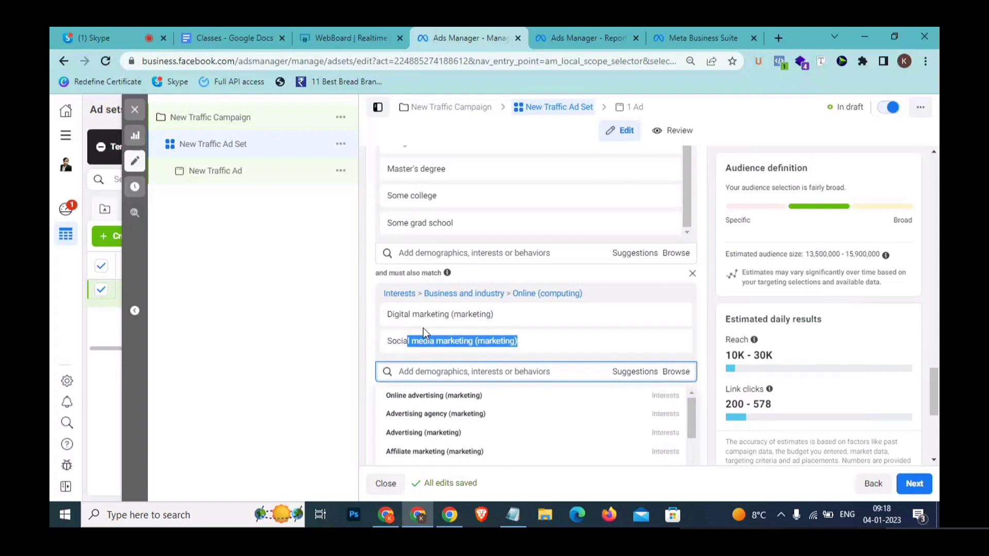
{"action": "left_click", "coordinate": [341, 341]}
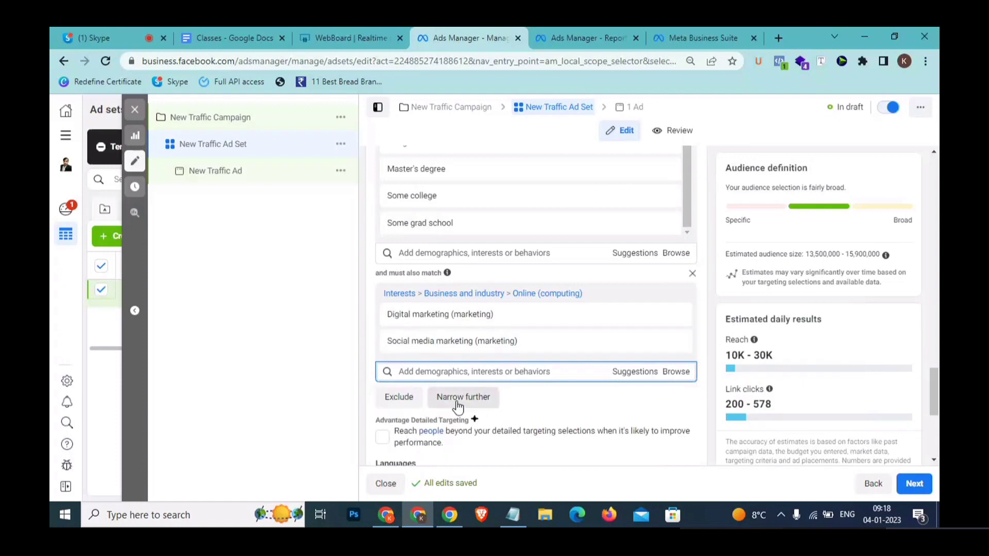
- Narrow the detailed targeting further with a second must-also-match group
{"action": "left_click", "coordinate": [456, 400]}
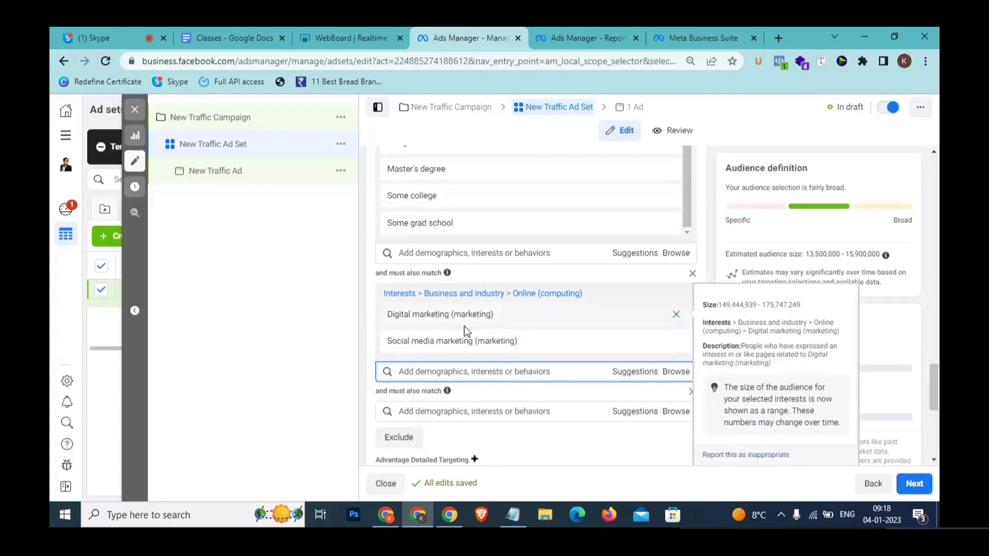
{"action": "mouse_move", "coordinate": [475, 344]}
{"action": "scroll", "coordinate": [471, 346], "scroll_direction": "down", "scroll_amount": 2}
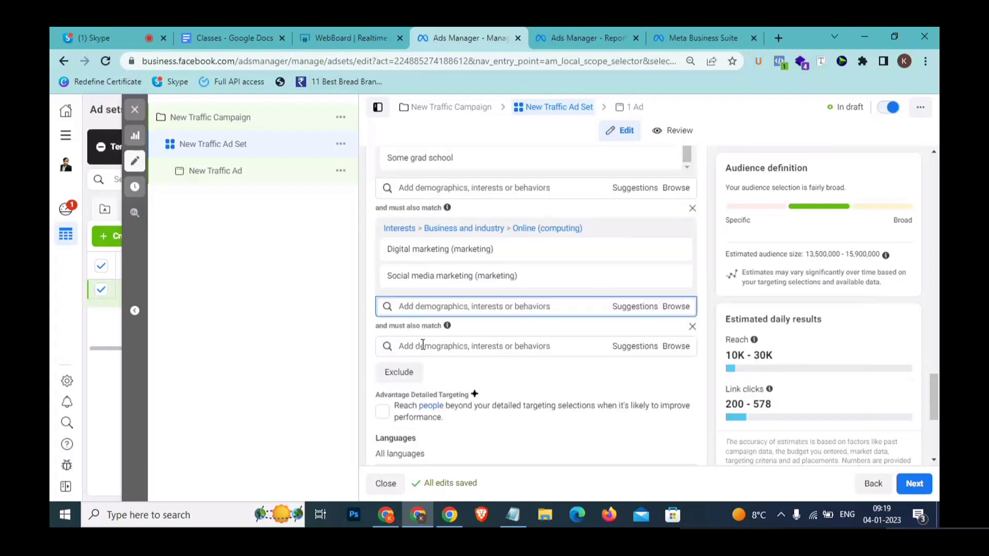
- Search for "Google ads" in the second must-also-match group
{"action": "left_click", "coordinate": [477, 345]}
{"action": "left_click", "coordinate": [486, 311]}
{"action": "left_click", "coordinate": [471, 342]}
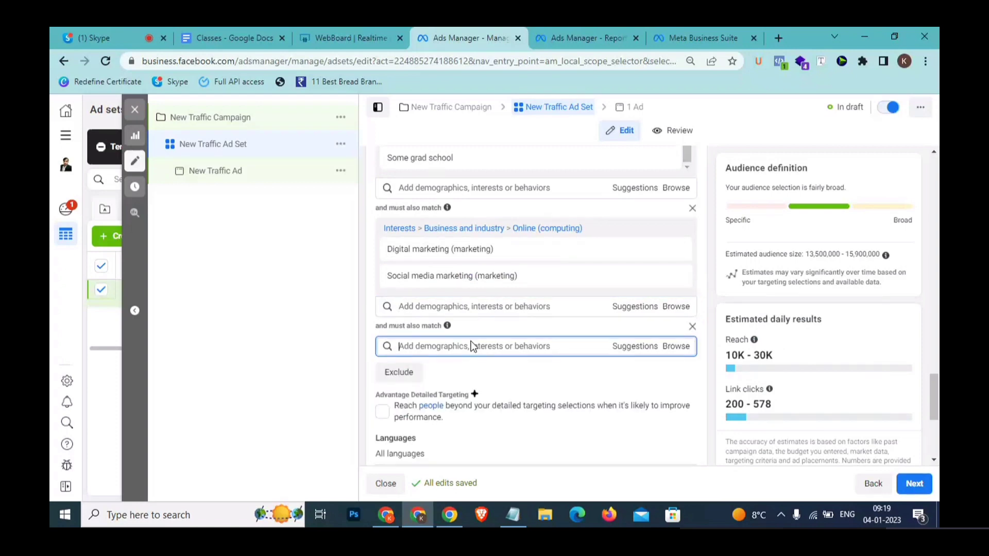
{"action": "type", "text": "Google"}
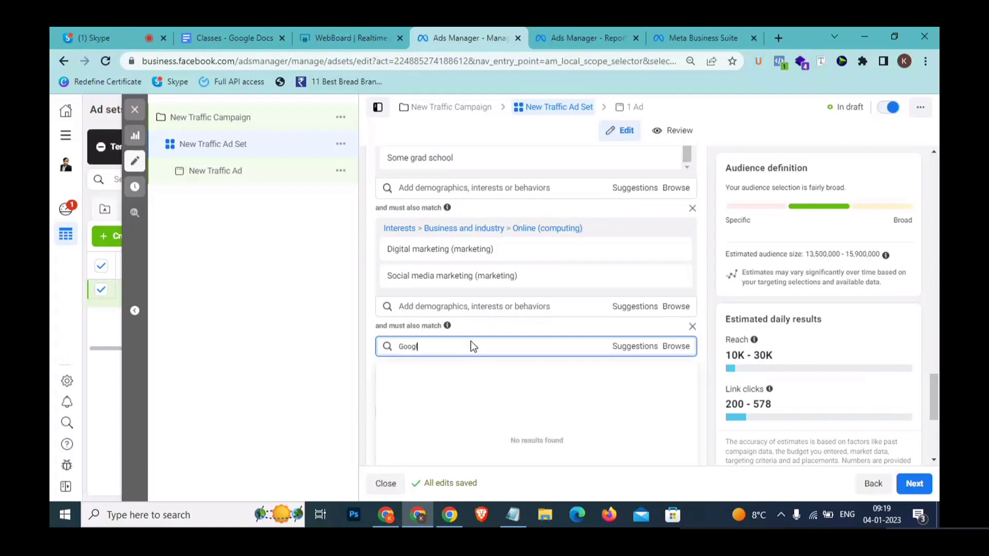
{"action": "type", "text": " ads"}
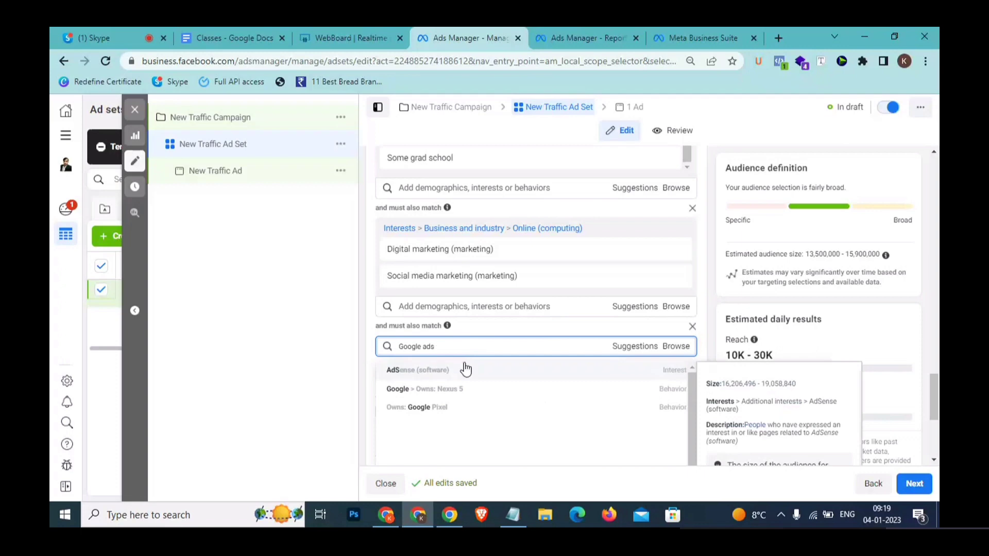
- Replace the search with "SEO" and look through the suggested interests and job titles
{"action": "key", "text": "ctrl+a"}
{"action": "type", "text": "SEO"}
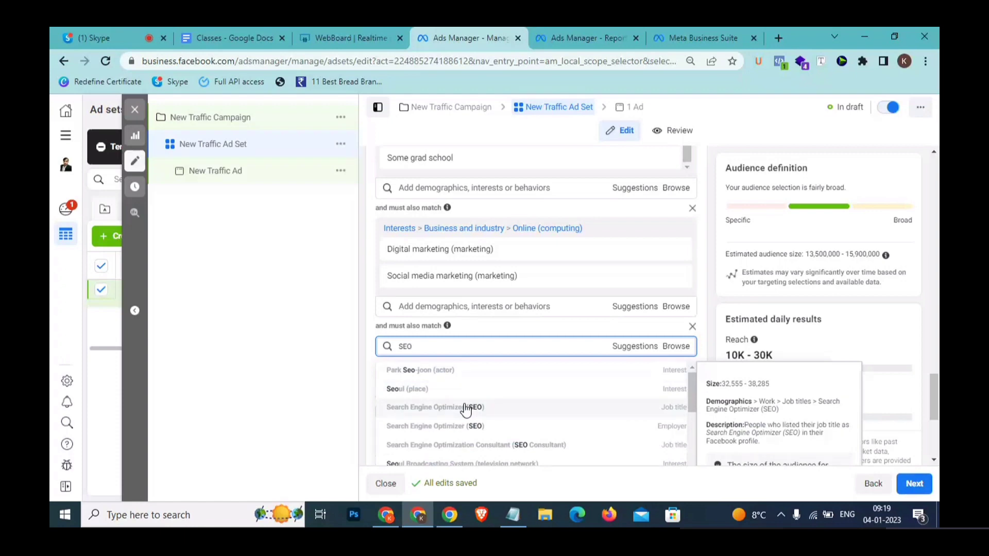
{"action": "scroll", "coordinate": [466, 409], "scroll_direction": "down", "scroll_amount": 1}
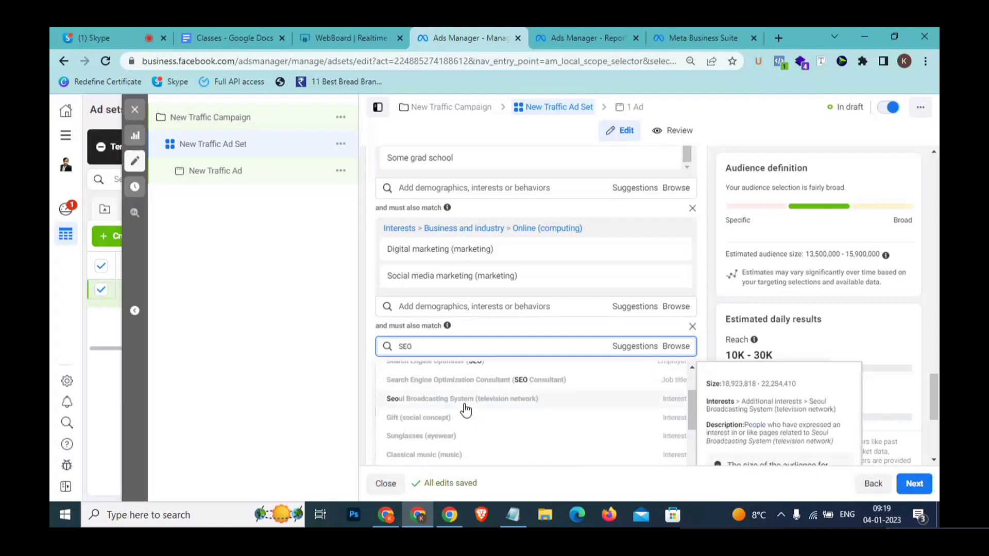
{"action": "scroll", "coordinate": [466, 410], "scroll_direction": "up", "scroll_amount": 1}
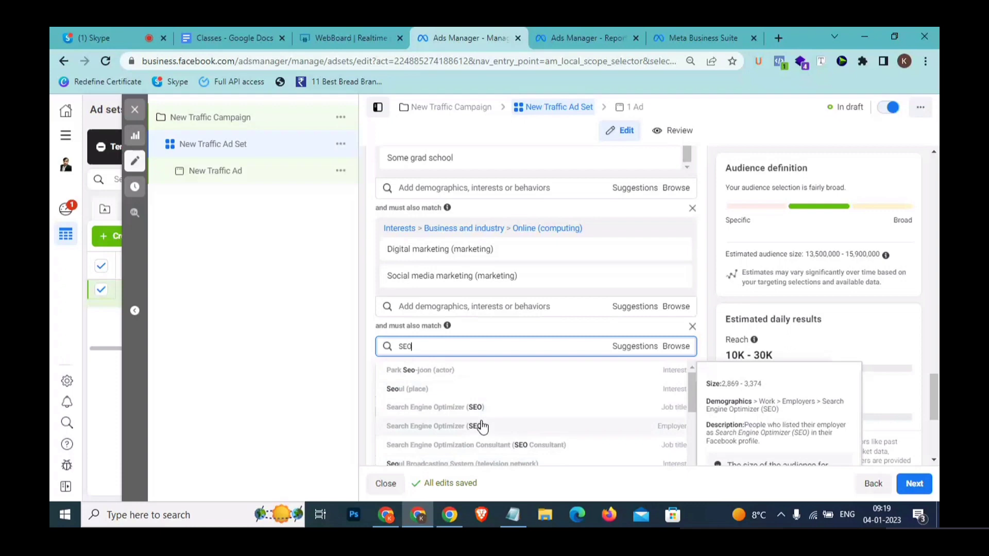
{"action": "scroll", "coordinate": [481, 424], "scroll_direction": "down", "scroll_amount": 1}
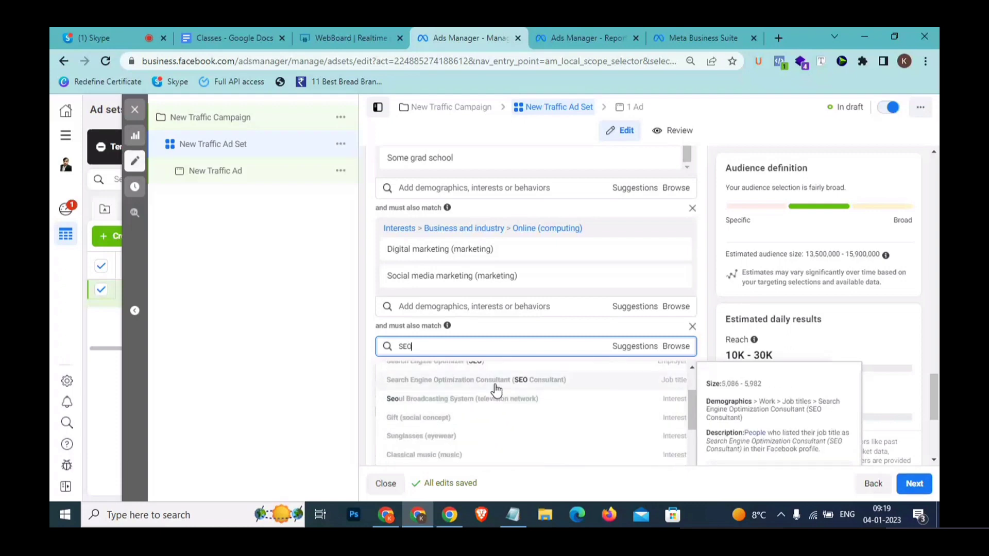
{"action": "scroll", "coordinate": [496, 390], "scroll_direction": "down", "scroll_amount": 1}
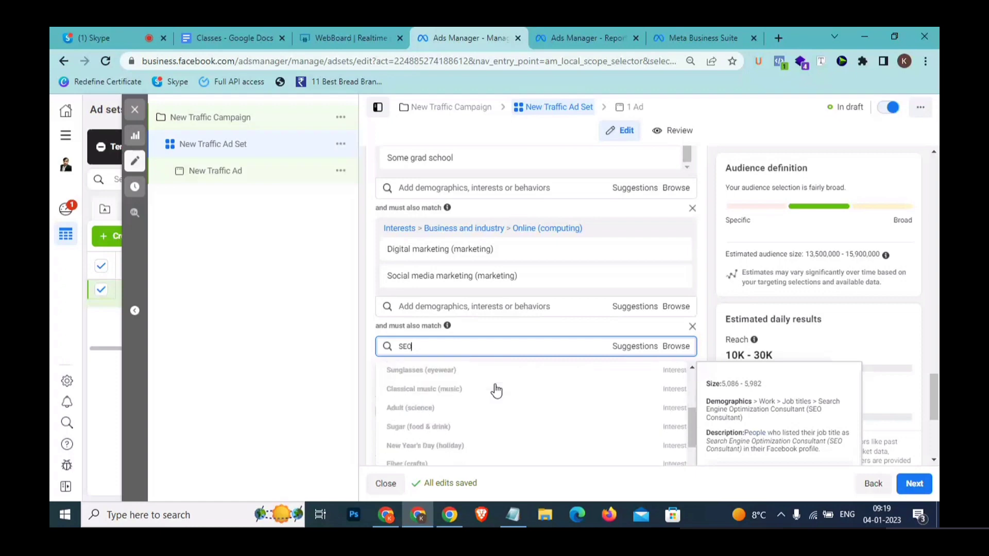
{"action": "scroll", "coordinate": [496, 390], "scroll_direction": "down", "scroll_amount": 1}
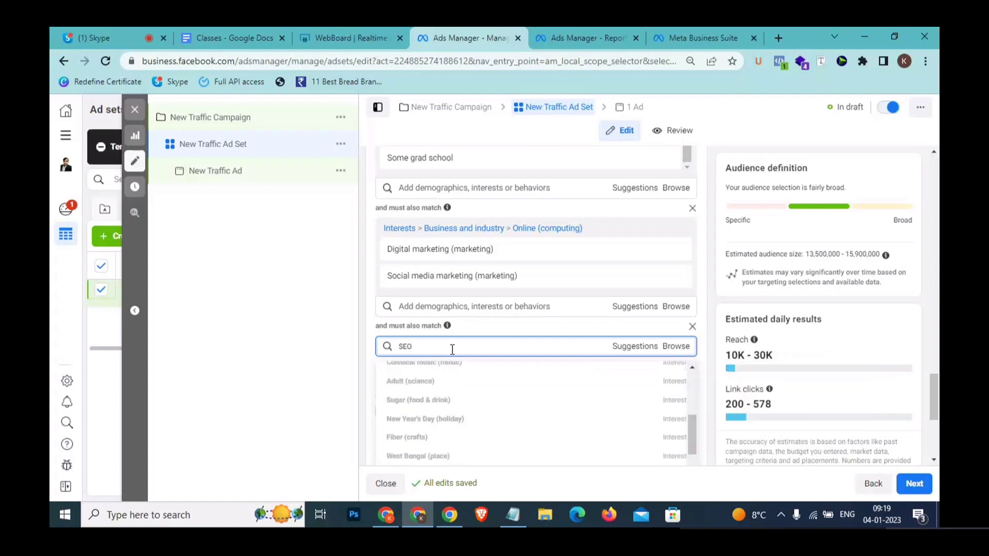
{"action": "type", "text": "sea"}
{"action": "key", "text": "ctrl+s"}
{"action": "type", "text": "r"}
{"action": "left_click", "coordinate": [465, 458]}
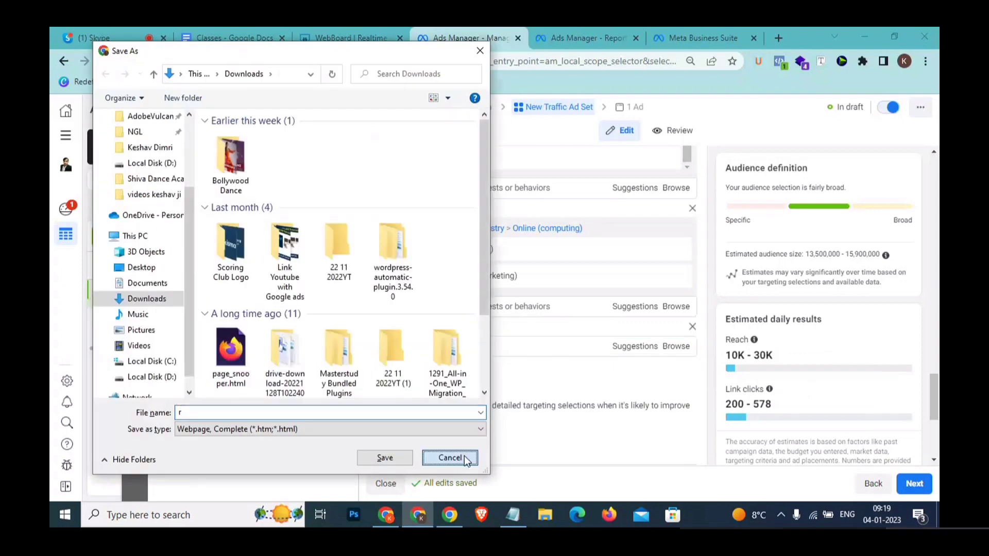
- Search for "search engine optimization" and add the interest Search engine optimization (software) to the second must-also-match group
{"action": "double_click", "coordinate": [461, 345]}
{"action": "type", "text": "s"}
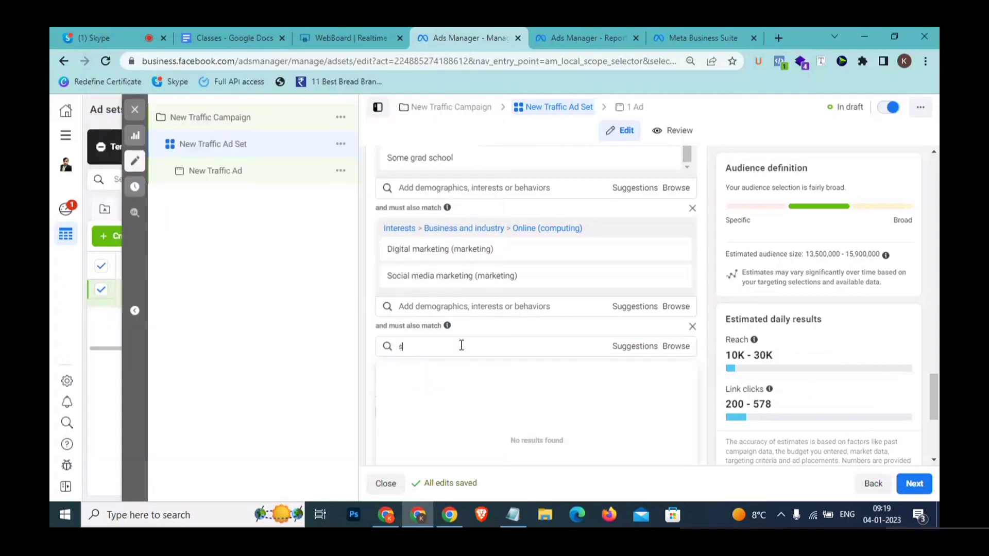
{"action": "type", "text": "earch engine optimization"}
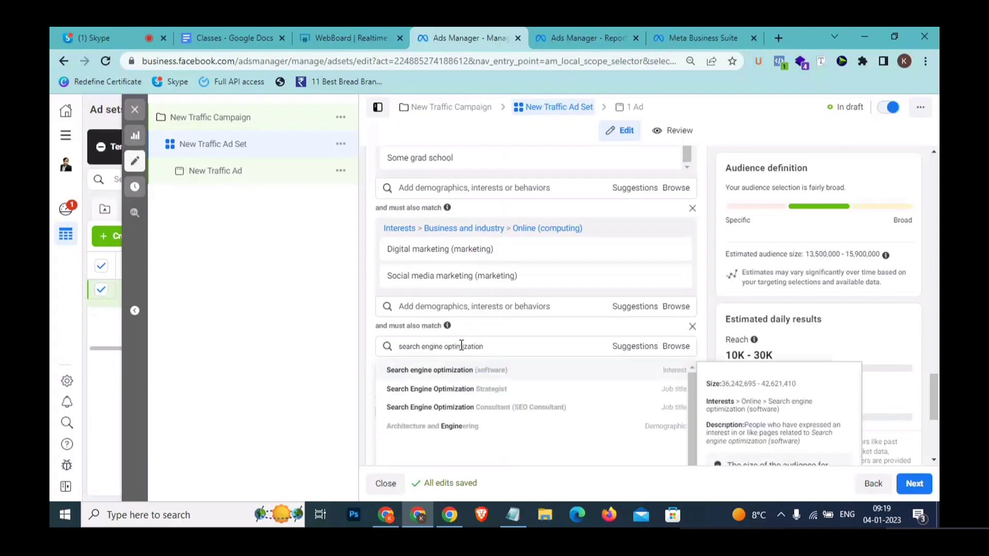
{"action": "left_click", "coordinate": [472, 372]}
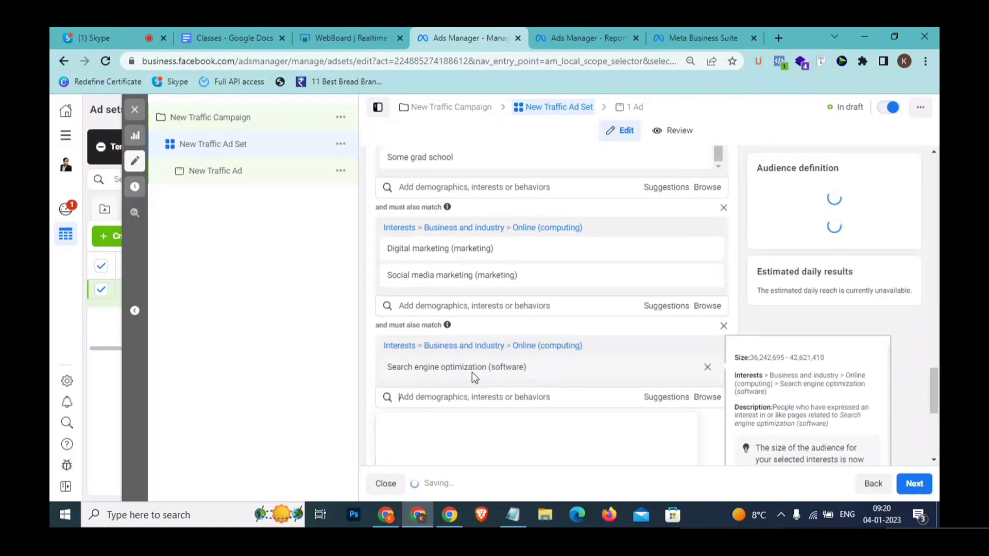
- Review the education-level criteria and remove Social media marketing (marketing) from the first must-also-match group
{"action": "scroll", "coordinate": [464, 329], "scroll_direction": "up", "scroll_amount": 5}
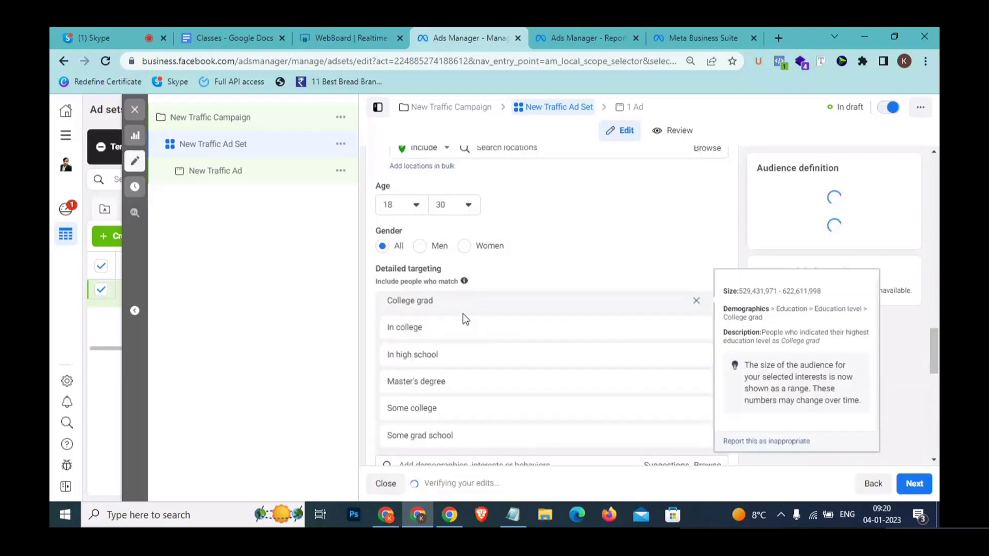
{"action": "scroll", "coordinate": [463, 338], "scroll_direction": "up", "scroll_amount": 1}
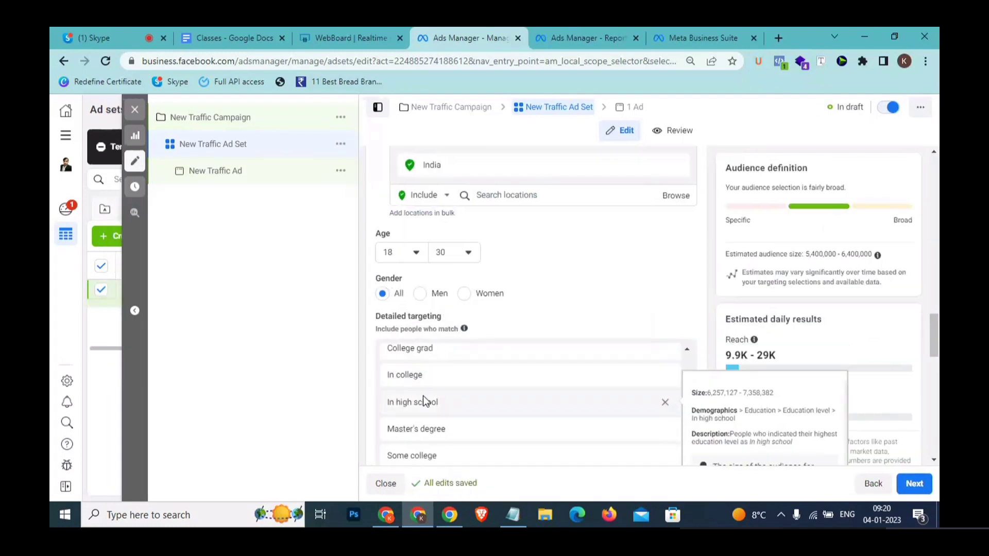
{"action": "scroll", "coordinate": [437, 408], "scroll_direction": "down", "scroll_amount": 1}
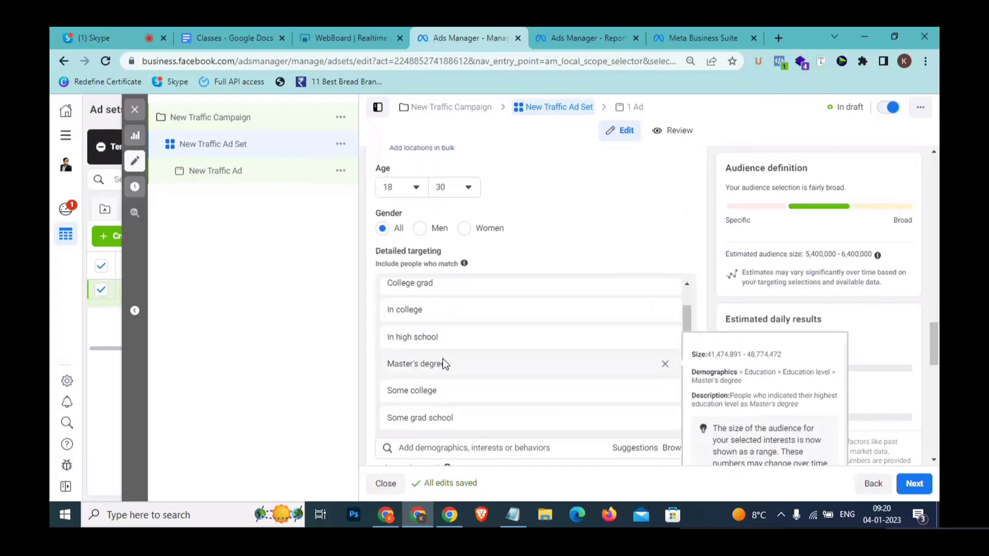
{"action": "scroll", "coordinate": [443, 359], "scroll_direction": "down", "scroll_amount": 1}
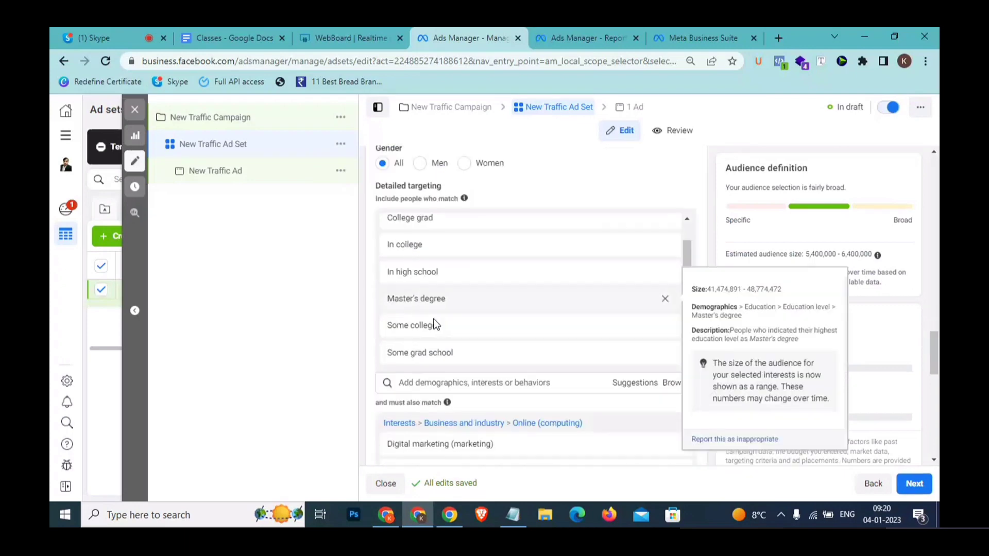
{"action": "scroll", "coordinate": [397, 345], "scroll_direction": "down", "scroll_amount": 1}
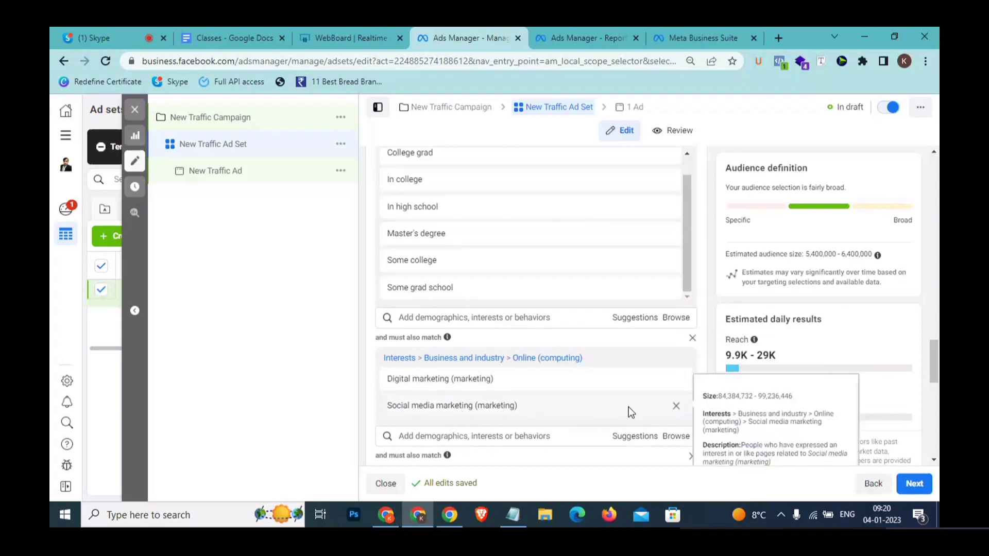
{"action": "left_click", "coordinate": [676, 406]}
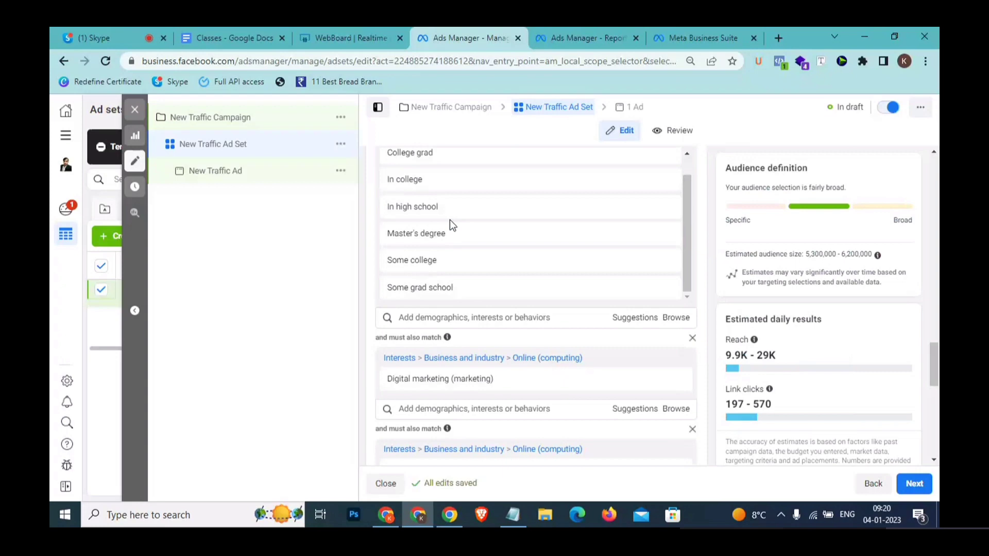
- Highlight the Search engine optimization (software) interest and check the estimated audience size of the narrowed targeting
{"action": "scroll", "coordinate": [475, 359], "scroll_direction": "down", "scroll_amount": 1}
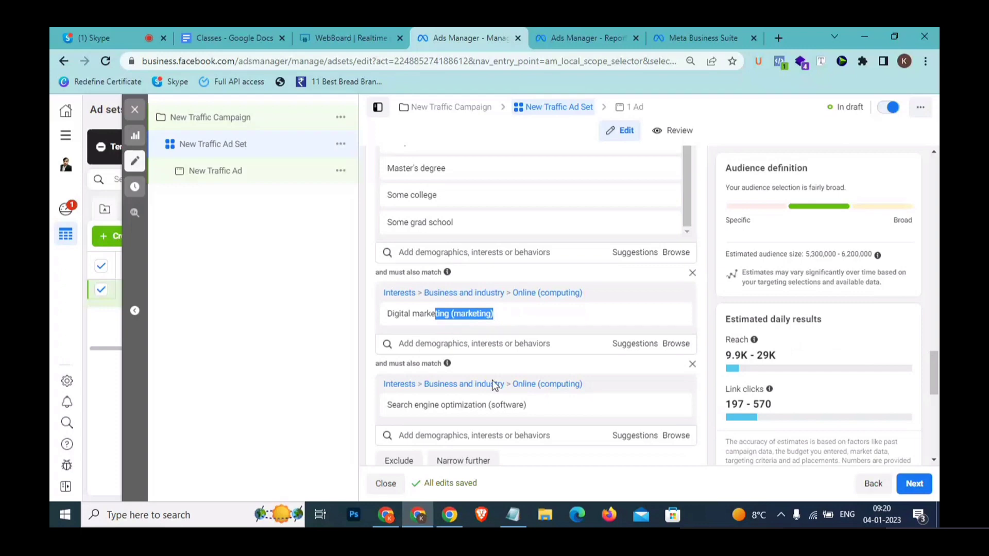
{"action": "left_click_drag", "start_coordinate": [551, 407], "coordinate": [448, 407]}
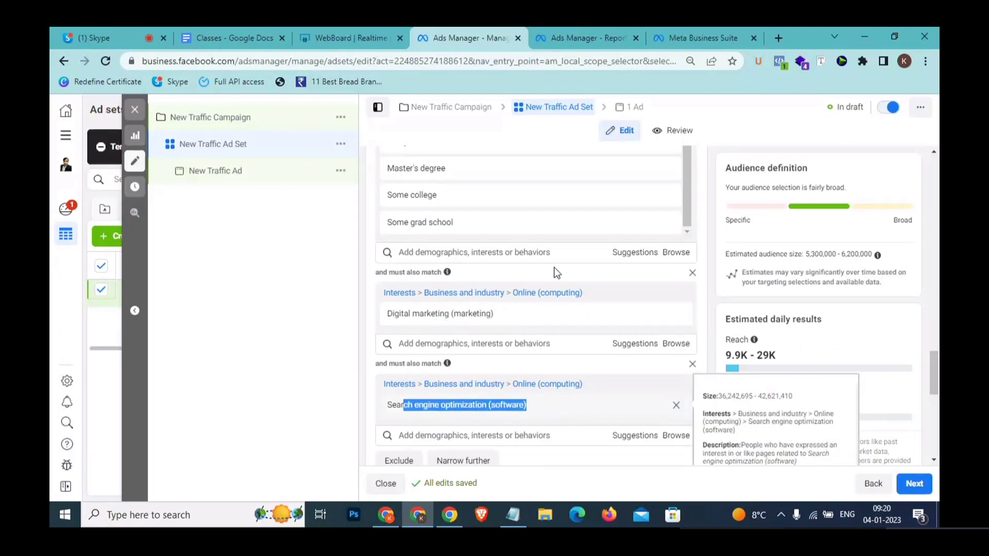
{"action": "left_click", "coordinate": [807, 254]}
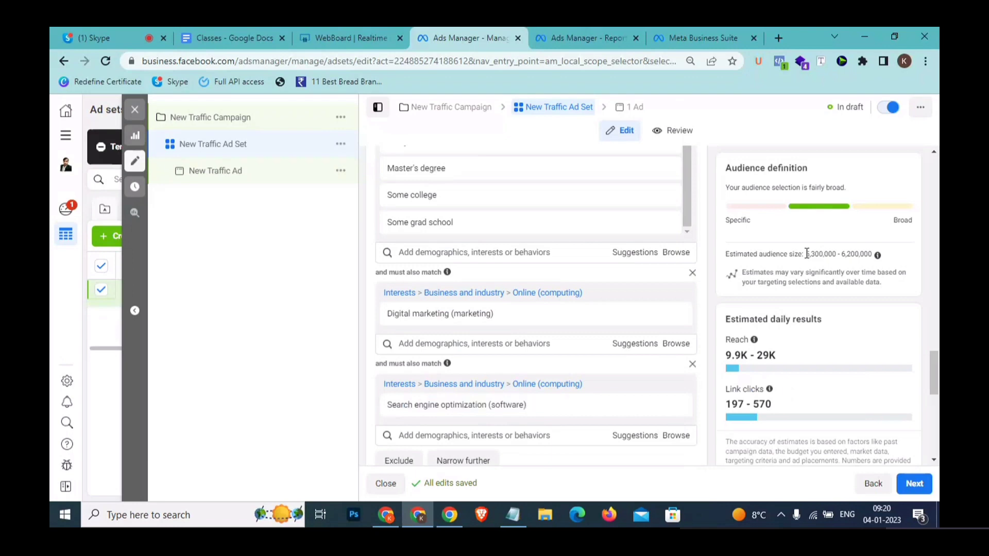
- Switch to Notepad and add the line "Perfect Audience Tak Pahcuh Rahe ho" about a dozen lines below the existing notes
{"action": "left_click_drag", "start_coordinate": [807, 253], "coordinate": [862, 251]}
{"action": "left_click", "coordinate": [506, 510]}
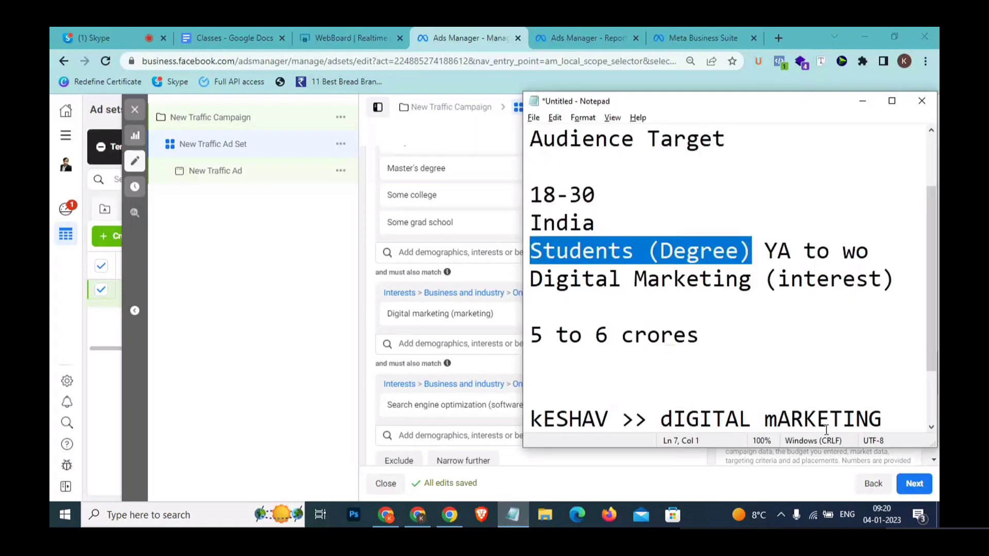
{"action": "left_click", "coordinate": [892, 411]}
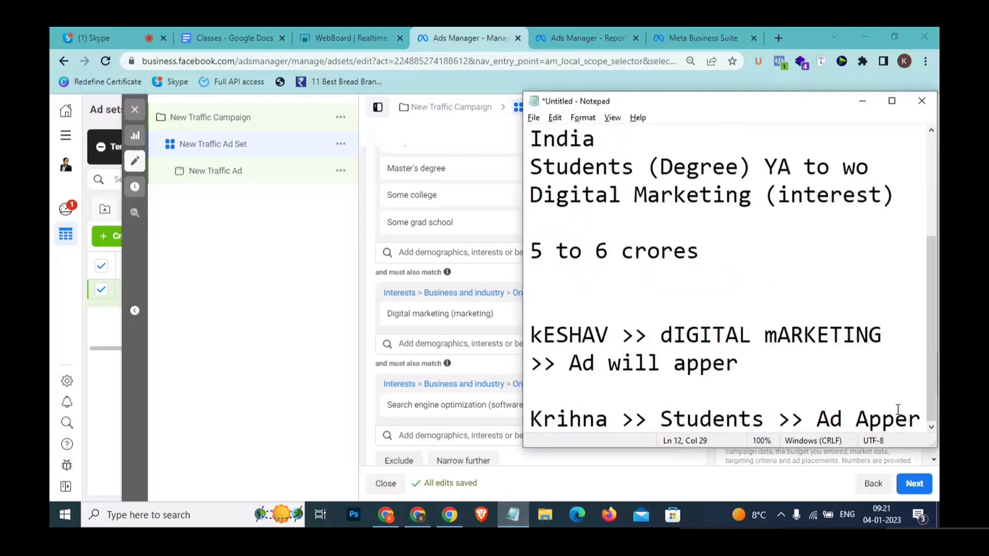
{"action": "left_click", "coordinate": [909, 420]}
{"action": "scroll", "coordinate": [912, 420], "scroll_direction": "down", "scroll_amount": 3}
{"action": "key", "text": "Return"}
{"action": "key", "text": "Return"}
{"action": "key", "text": "Return"}
{"action": "key", "text": "Return"}
{"action": "key", "text": "Return"}
{"action": "key", "text": "Return"}
{"action": "key", "text": "Return"}
{"action": "key", "text": "Return"}
{"action": "key", "text": "Return"}
{"action": "key", "text": "Return"}
{"action": "key", "text": "Return"}
{"action": "key", "text": "Return"}
{"action": "key", "text": "Return"}
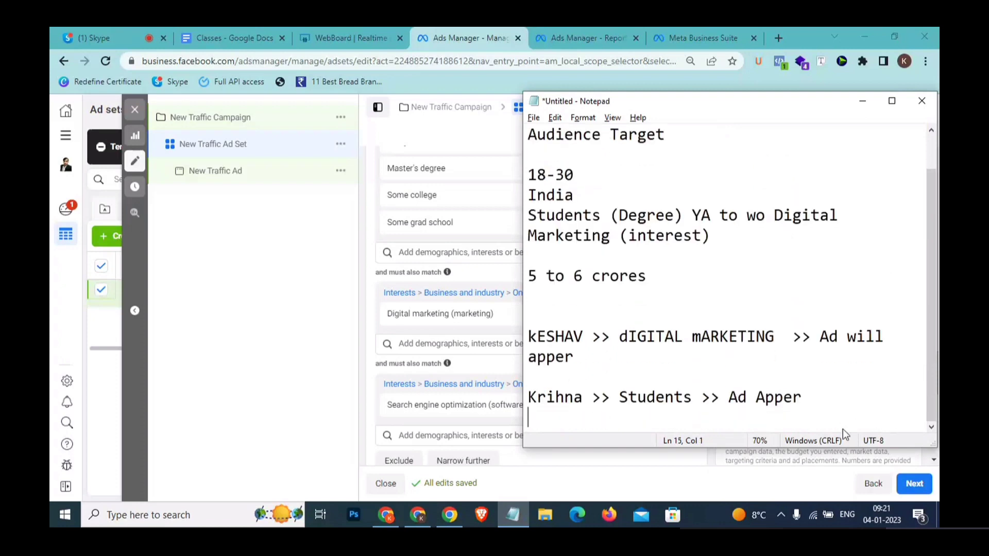
{"action": "type", "text": "Perfec"}
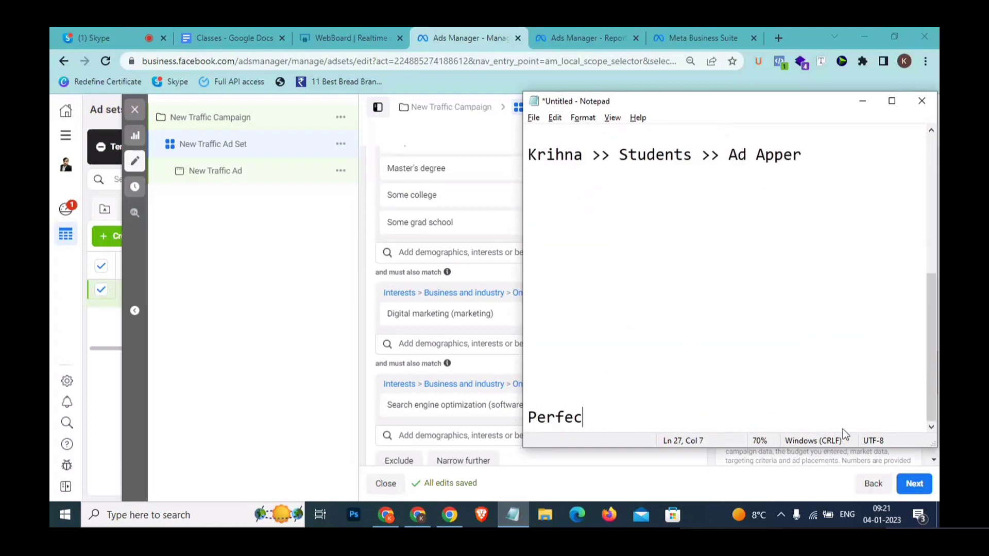
{"action": "type", "text": "t Audience "}
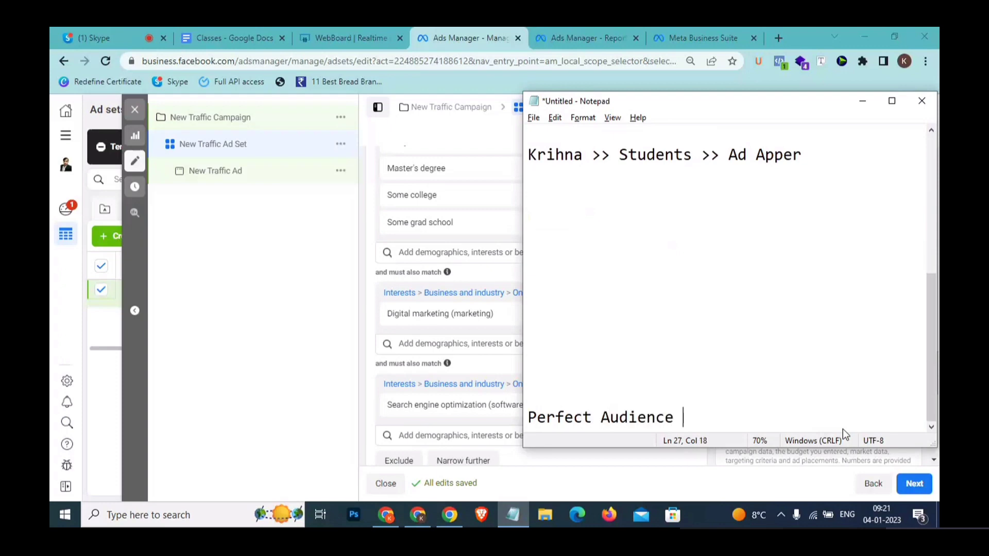
{"action": "type", "text": "Tak Pahcuh Rahe "}
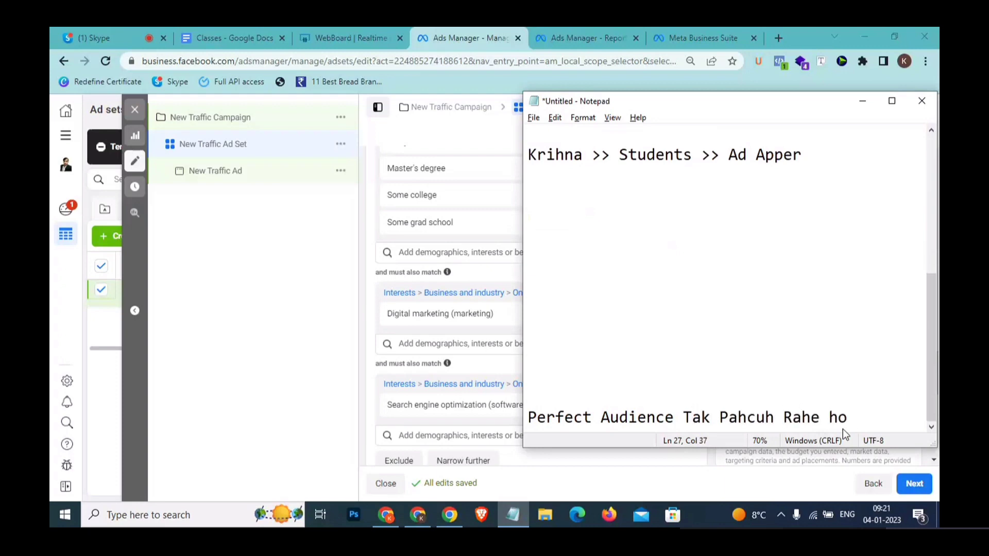
{"action": "type", "text": "ho"}
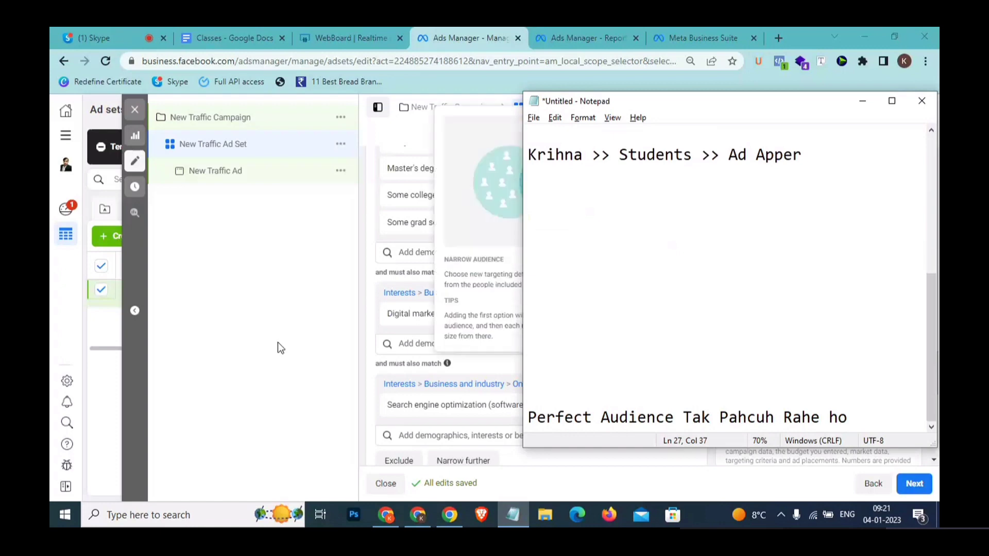
- Switch back to Ads Manager, review the detailed targeting criteria and quickly duplicate New Traffic Ad Set
{"action": "left_click", "coordinate": [277, 342]}
{"action": "scroll", "coordinate": [416, 249], "scroll_direction": "up", "scroll_amount": 3}
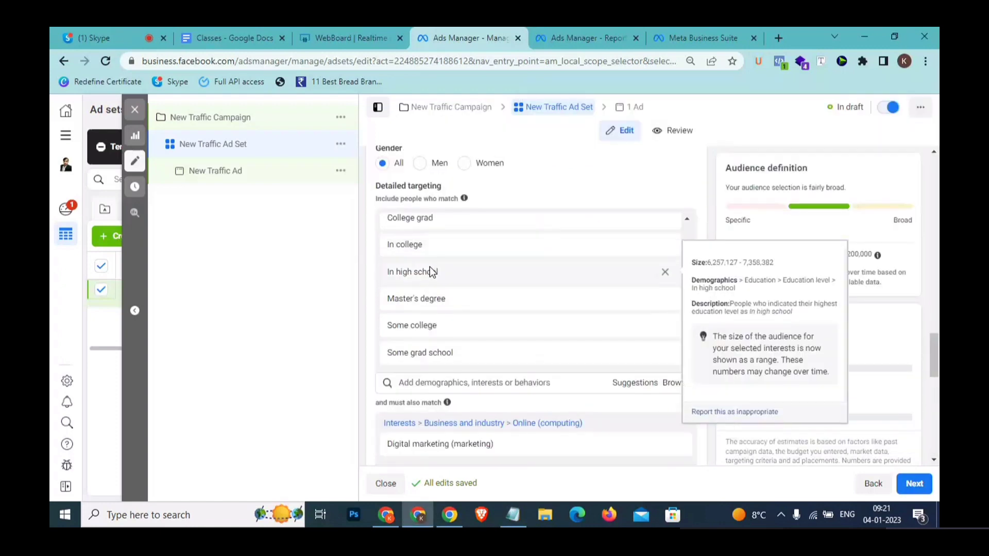
{"action": "scroll", "coordinate": [450, 319], "scroll_direction": "down", "scroll_amount": 1}
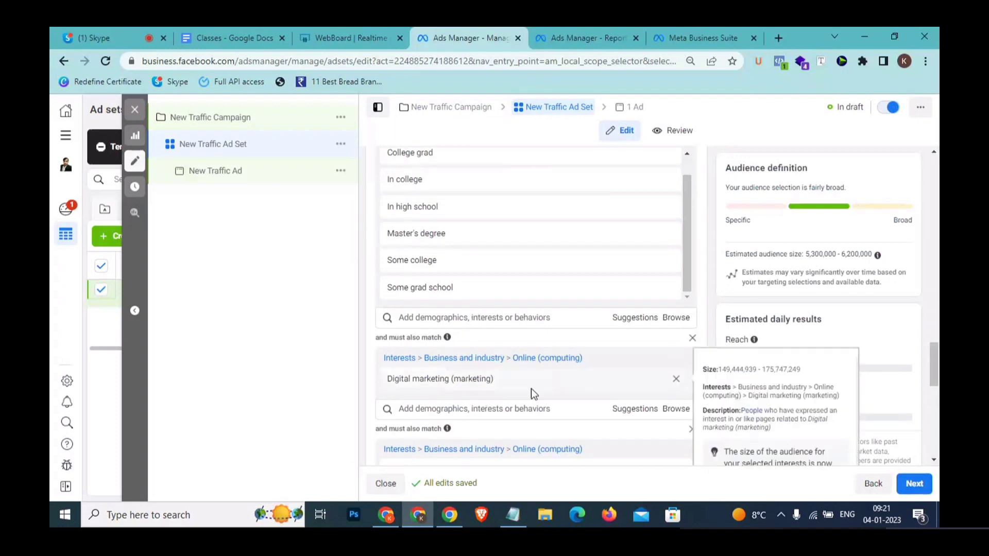
{"action": "scroll", "coordinate": [514, 376], "scroll_direction": "down", "scroll_amount": 1}
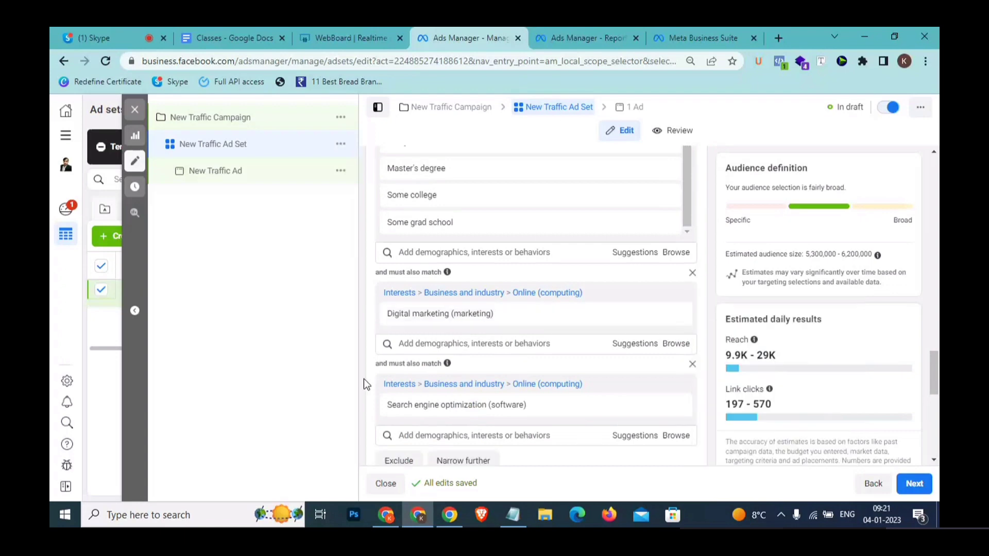
{"action": "left_click", "coordinate": [336, 145]}
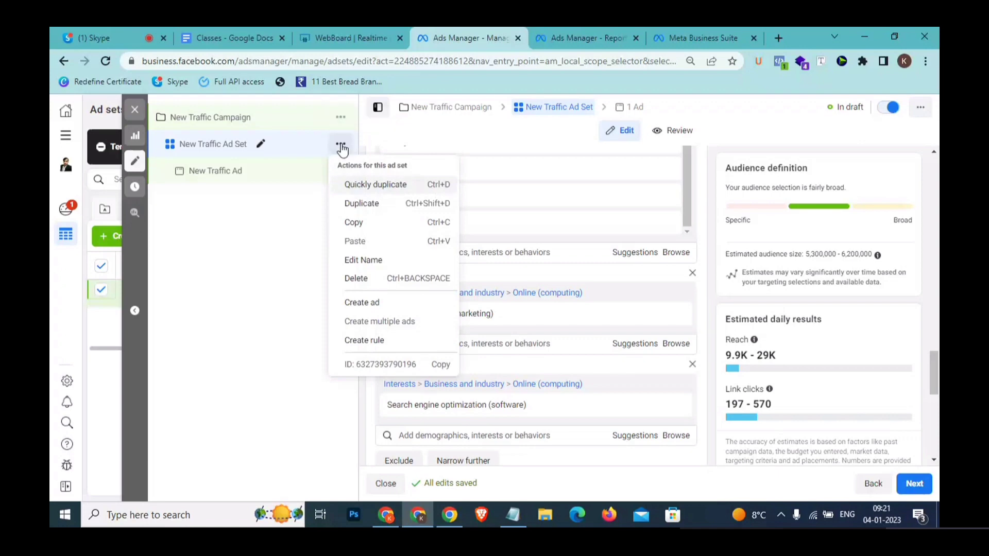
{"action": "left_click", "coordinate": [341, 148]}
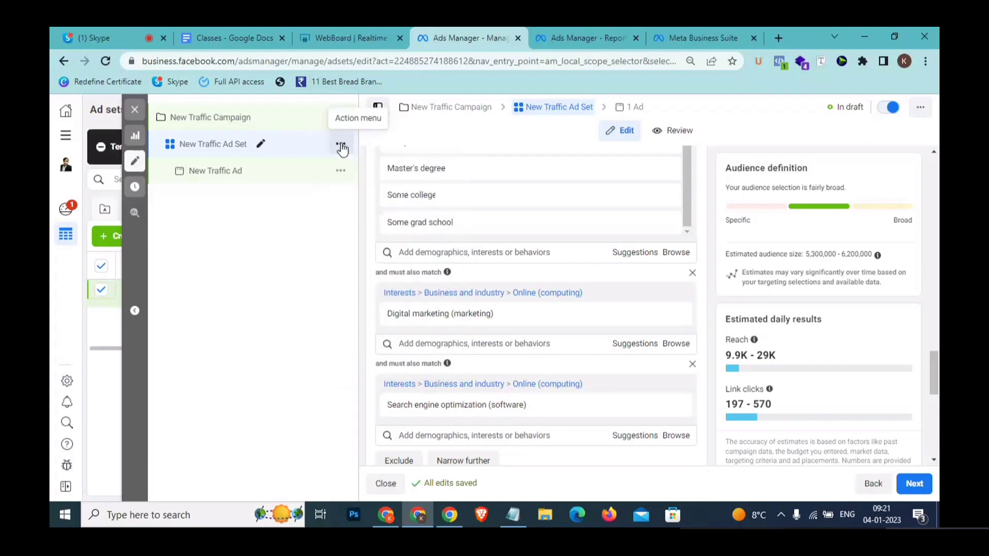
{"action": "left_click", "coordinate": [342, 147]}
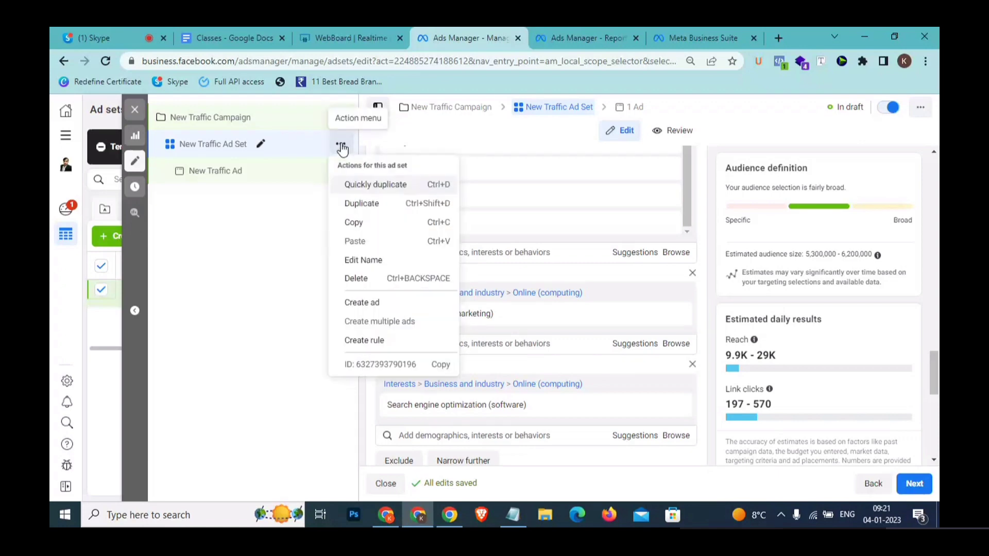
{"action": "left_click", "coordinate": [374, 183]}
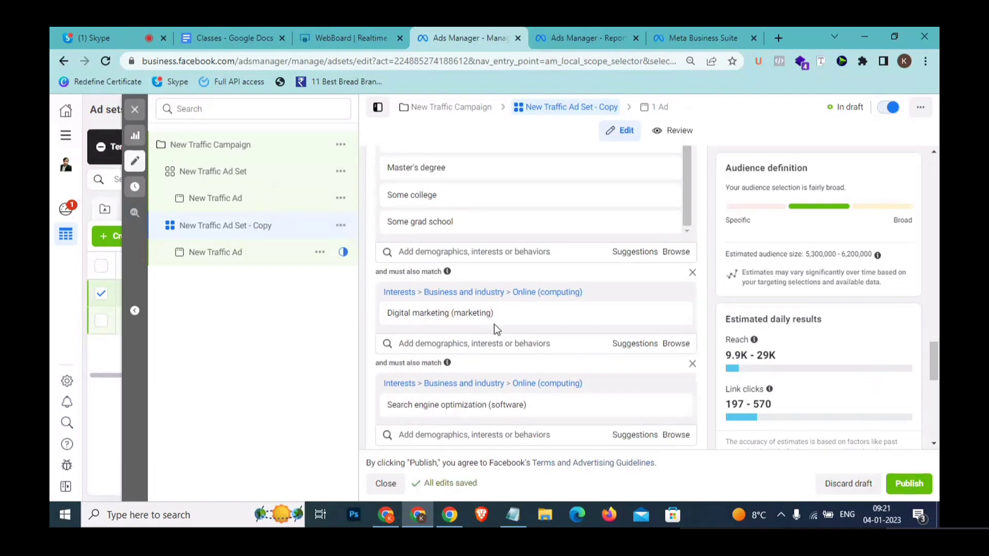
- Switch to Notepad, add the line "Business Industry Belong >> Digital Marketing >> Seo" below the last note and highlight its parts
{"action": "mouse_move", "coordinate": [541, 323]}
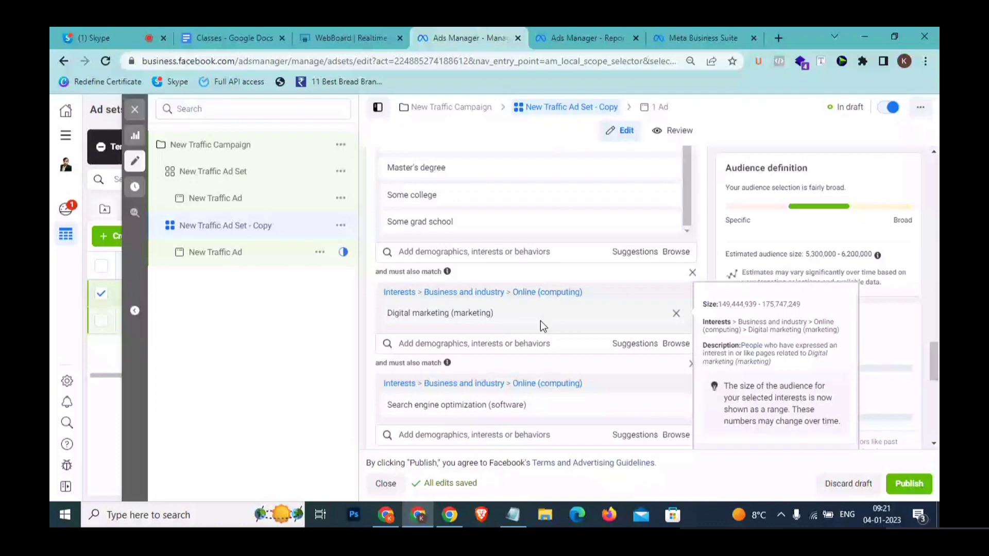
{"action": "scroll", "coordinate": [540, 320], "scroll_direction": "up", "scroll_amount": 3}
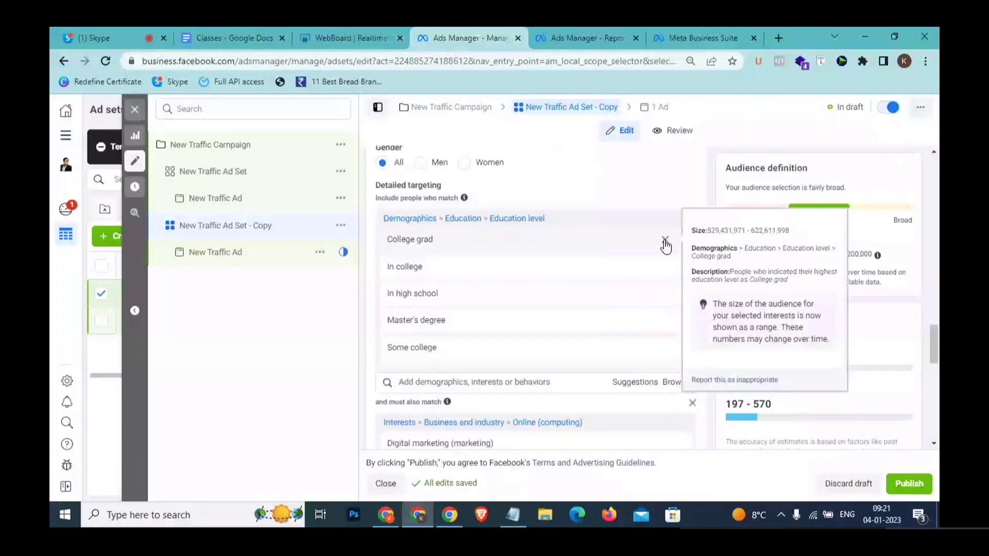
{"action": "key", "text": "alt+Tab"}
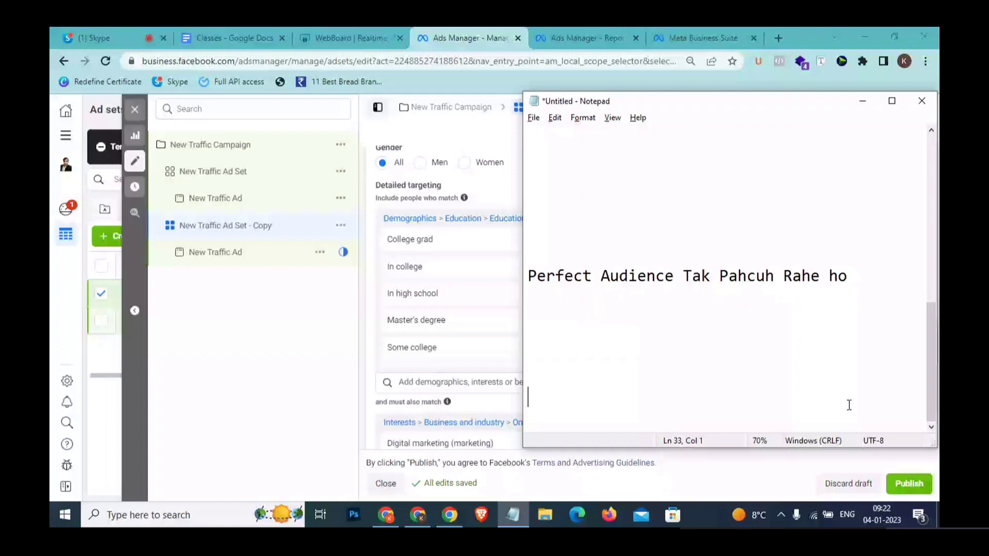
{"action": "type", "text": "Business Ind"}
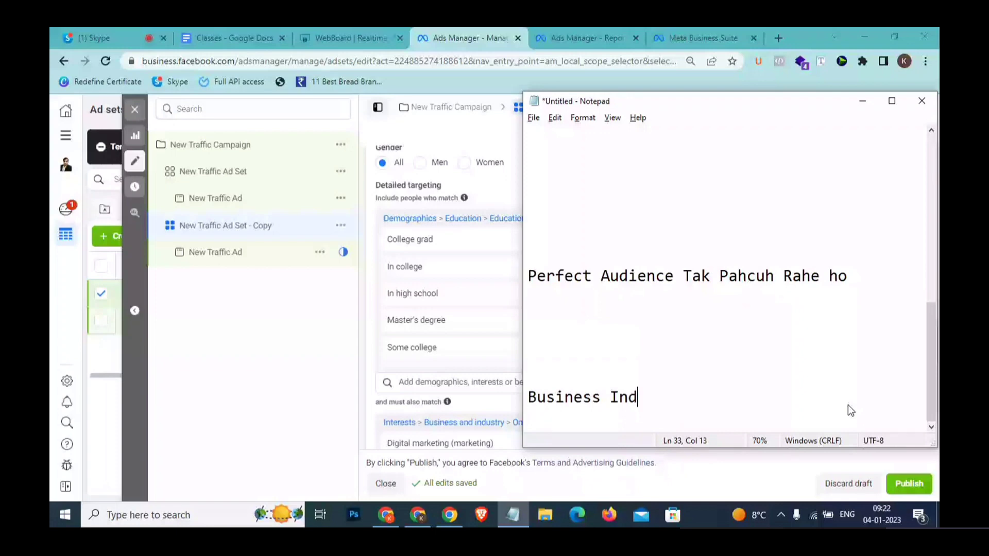
{"action": "type", "text": "ustry Belong"}
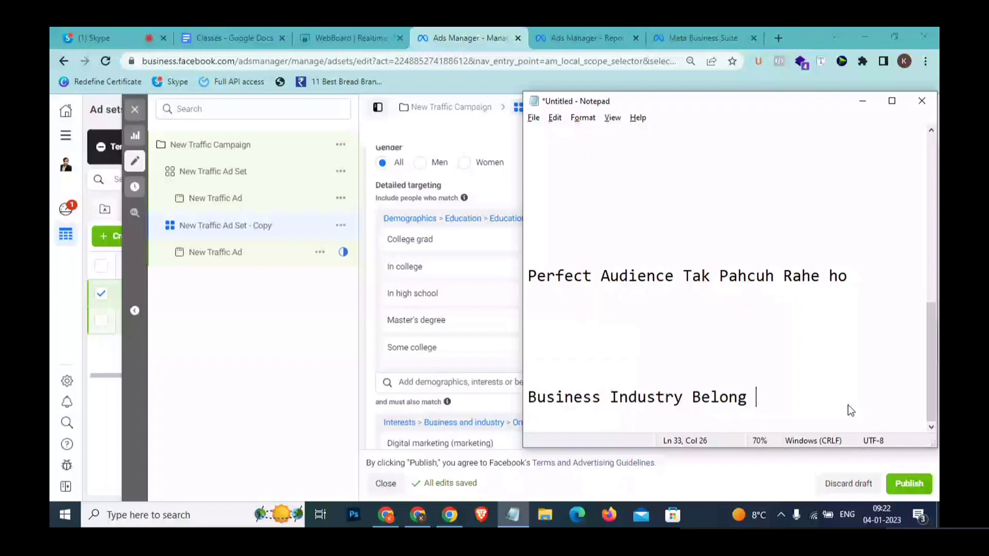
{"action": "type", "text": ">> Digital "}
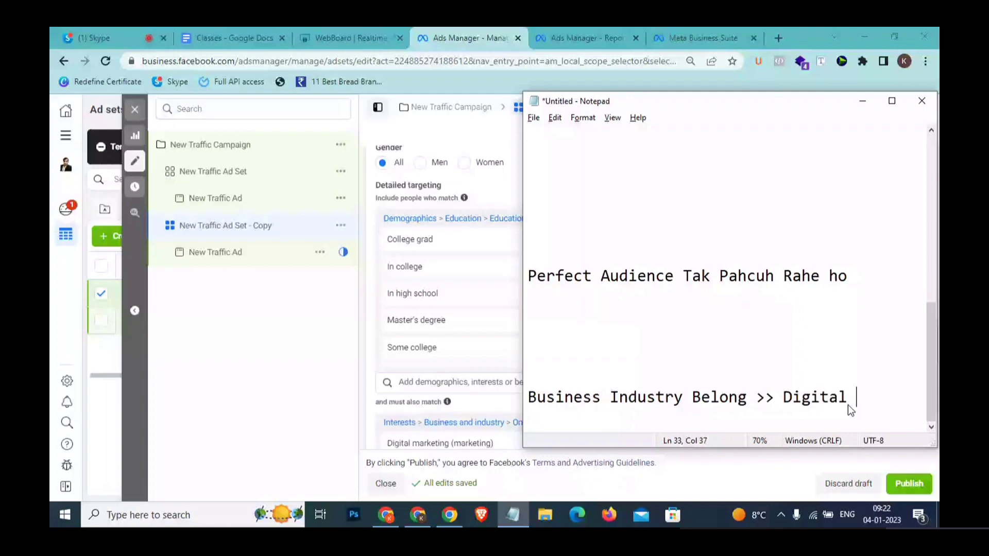
{"action": "type", "text": "Marketing "}
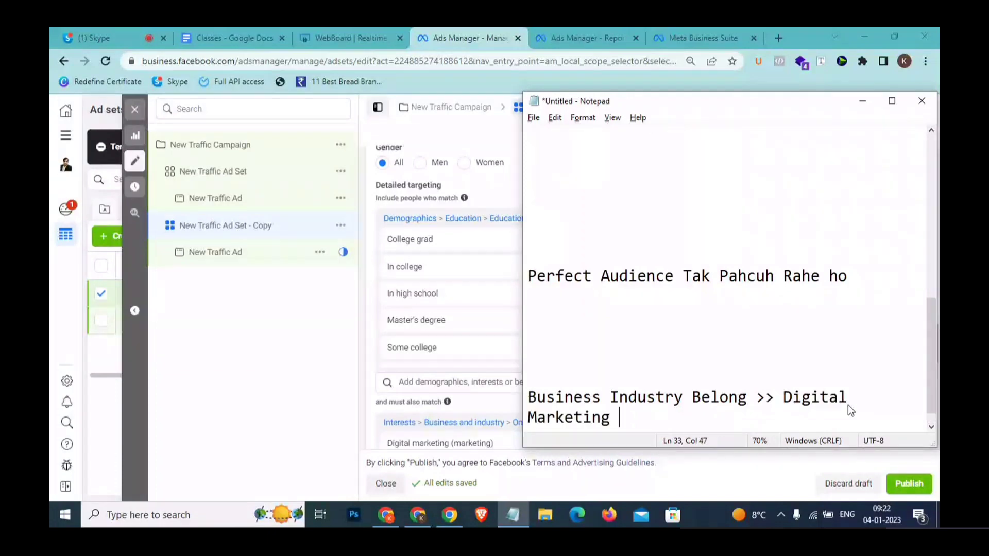
{"action": "type", "text": ">> Seo"}
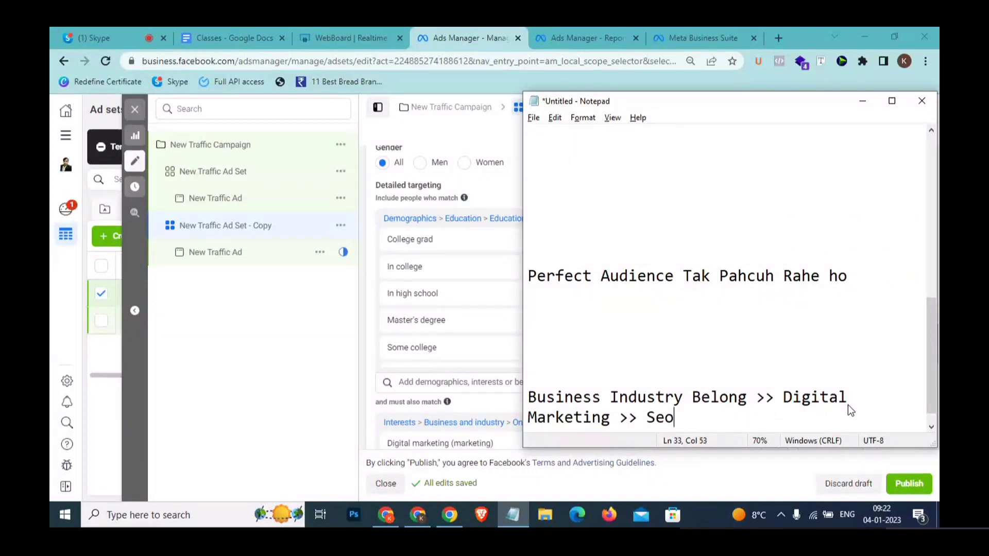
{"action": "scroll", "coordinate": [848, 405], "scroll_direction": "up", "scroll_amount": 2}
{"action": "scroll", "coordinate": [728, 411], "scroll_direction": "down", "scroll_amount": 2}
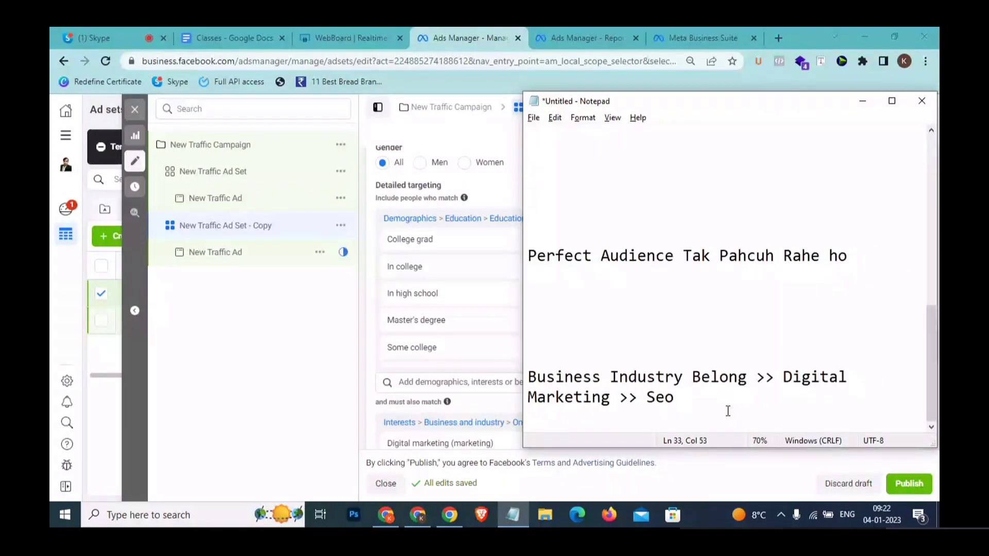
{"action": "left_click_drag", "start_coordinate": [756, 378], "coordinate": [190, 438]}
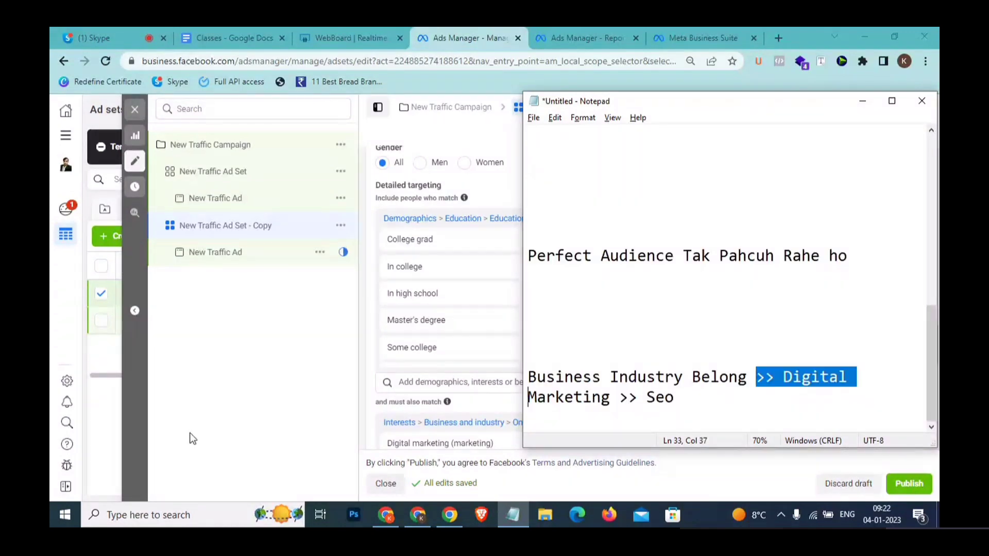
{"action": "left_click_drag", "start_coordinate": [748, 378], "coordinate": [504, 382]}
- Switch back to Ads Manager and remove all education levels, College grad through Some grad school, from the copied ad set's detailed targeting
{"action": "left_click", "coordinate": [233, 365]}
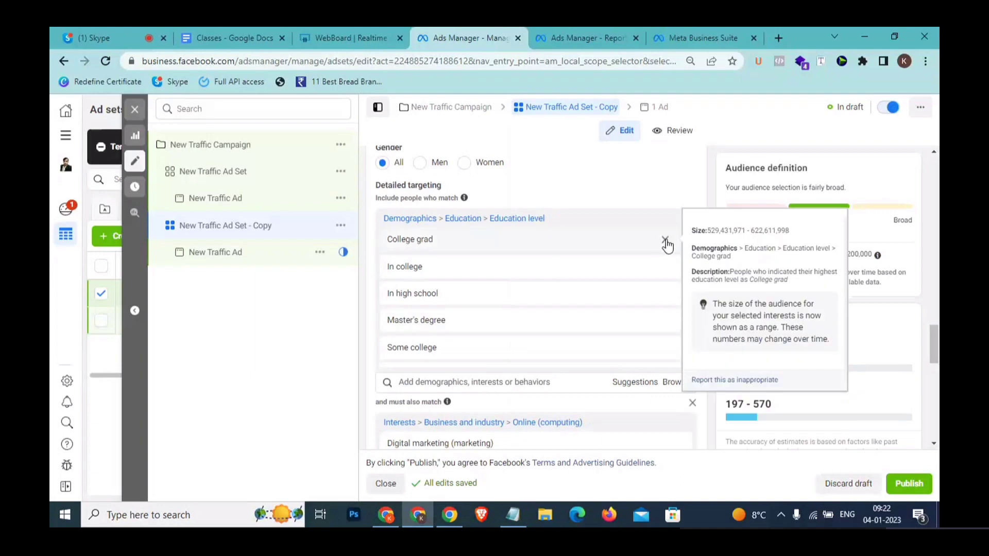
{"action": "left_click", "coordinate": [665, 241]}
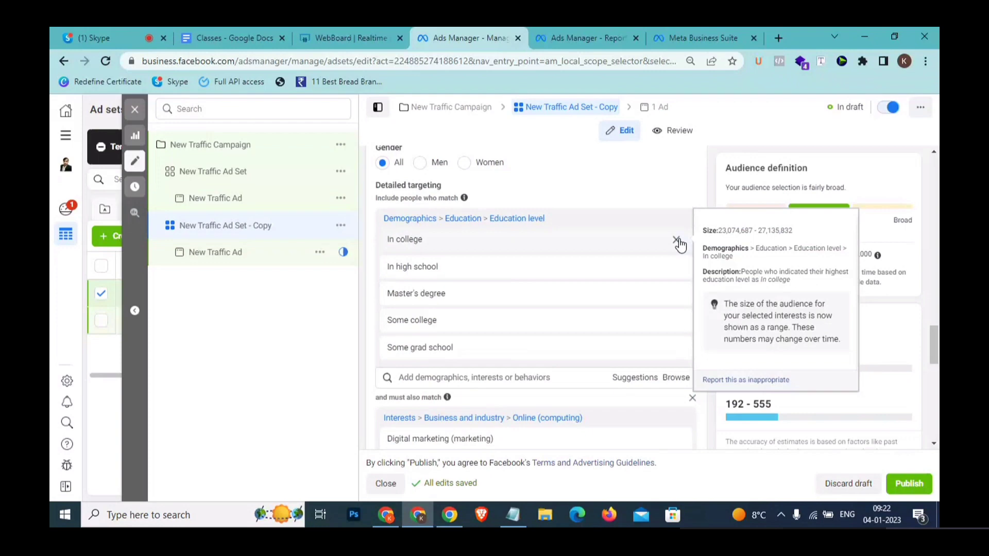
{"action": "left_click", "coordinate": [677, 241]}
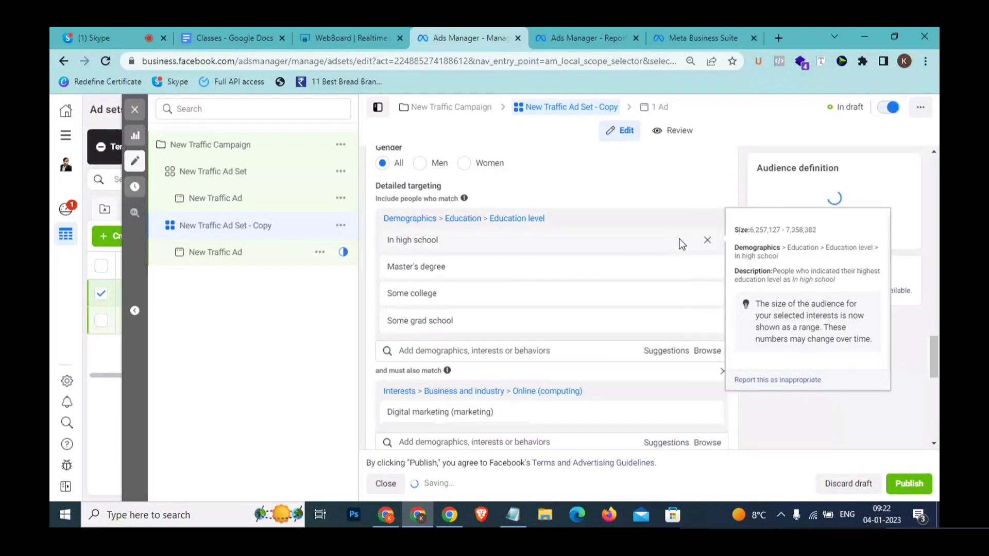
{"action": "left_click", "coordinate": [708, 241]}
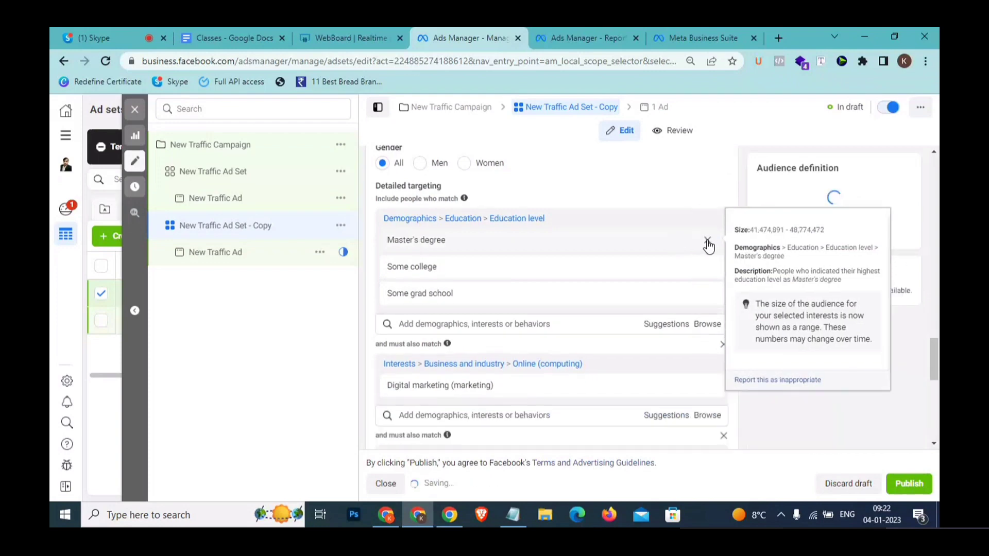
{"action": "left_click", "coordinate": [707, 241]}
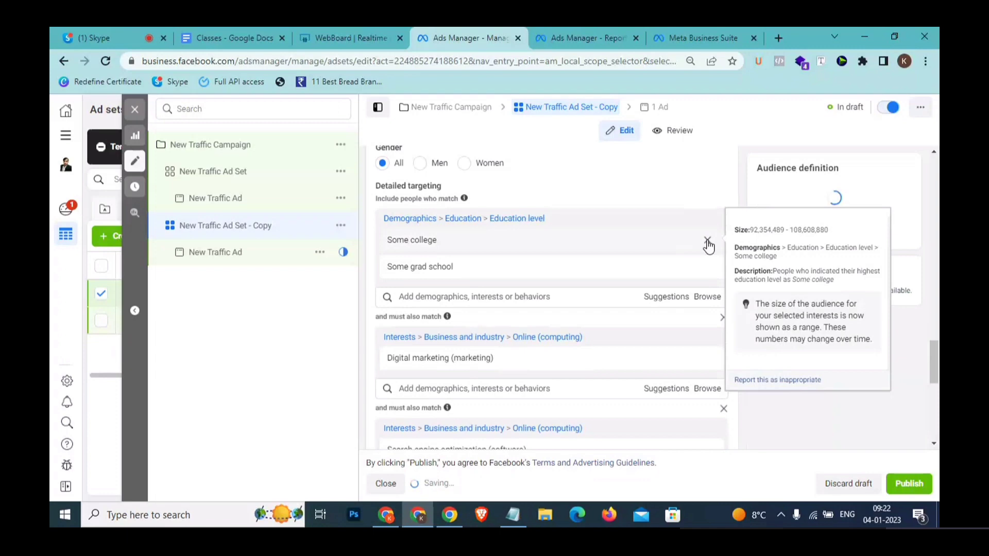
{"action": "left_click", "coordinate": [708, 241]}
{"action": "left_click", "coordinate": [707, 241]}
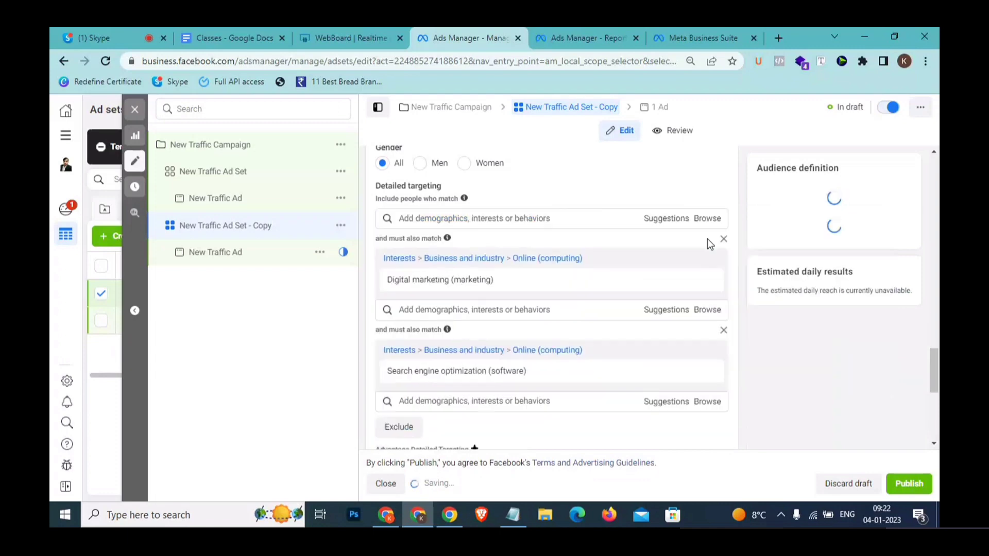
- Search the first detailed targeting group for "Business" and look through the suggested interests, behaviors and demographics
{"action": "left_click", "coordinate": [521, 218]}
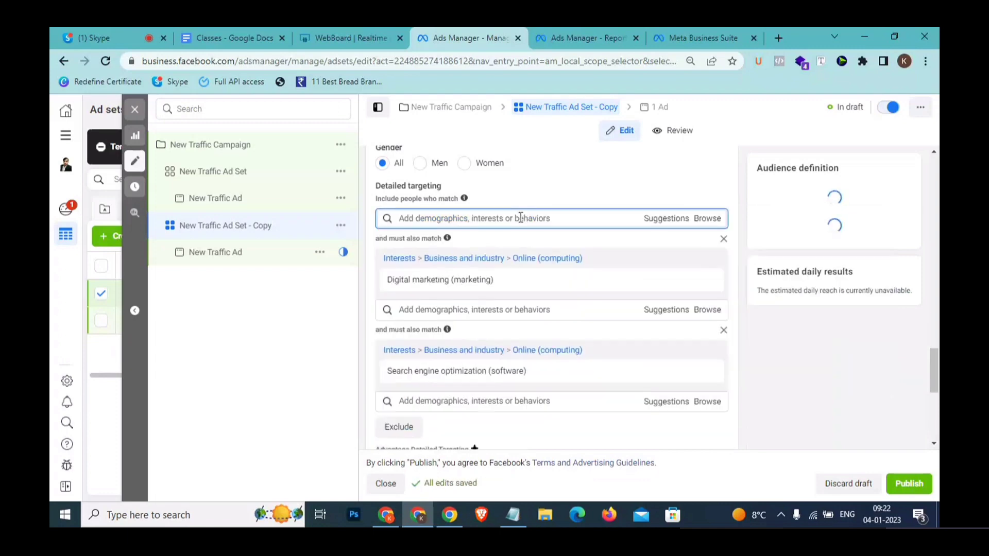
{"action": "type", "text": "Business"}
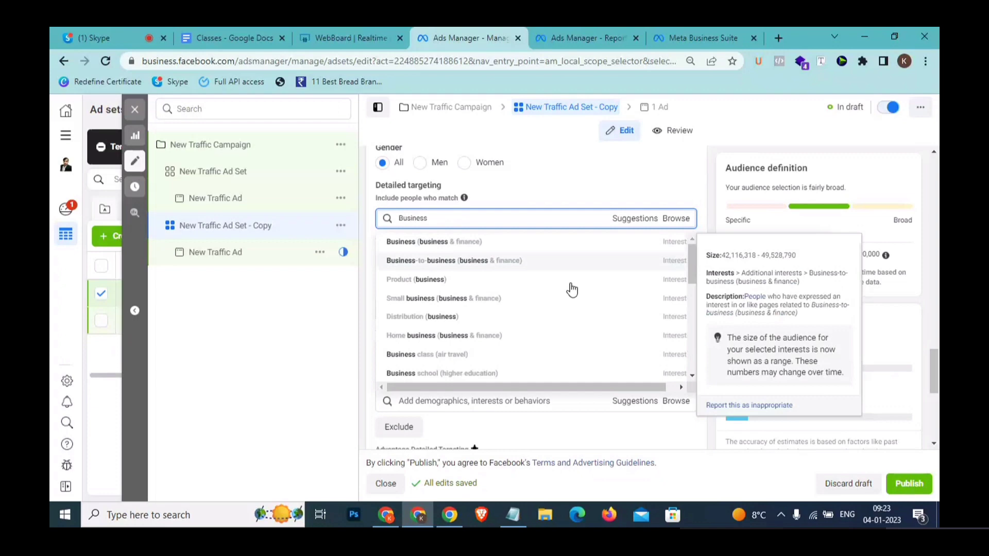
{"action": "scroll", "coordinate": [572, 291], "scroll_direction": "down", "scroll_amount": 5}
{"action": "scroll", "coordinate": [572, 295], "scroll_direction": "down", "scroll_amount": 1}
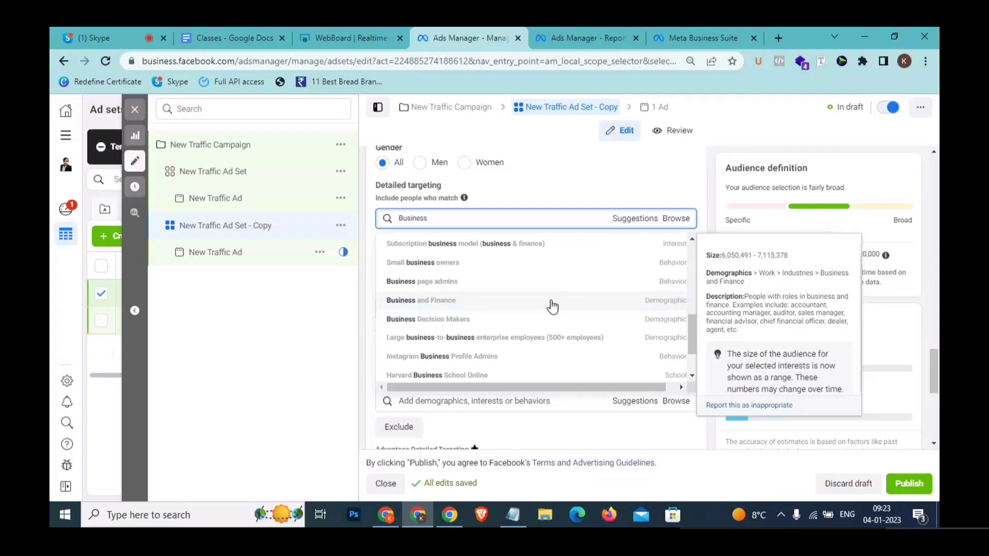
- Switch to the web whiteboard and handwrite a circled "Normal" connected by an arrow to a circled "Target" below the audience size note
{"action": "left_click", "coordinate": [363, 30]}
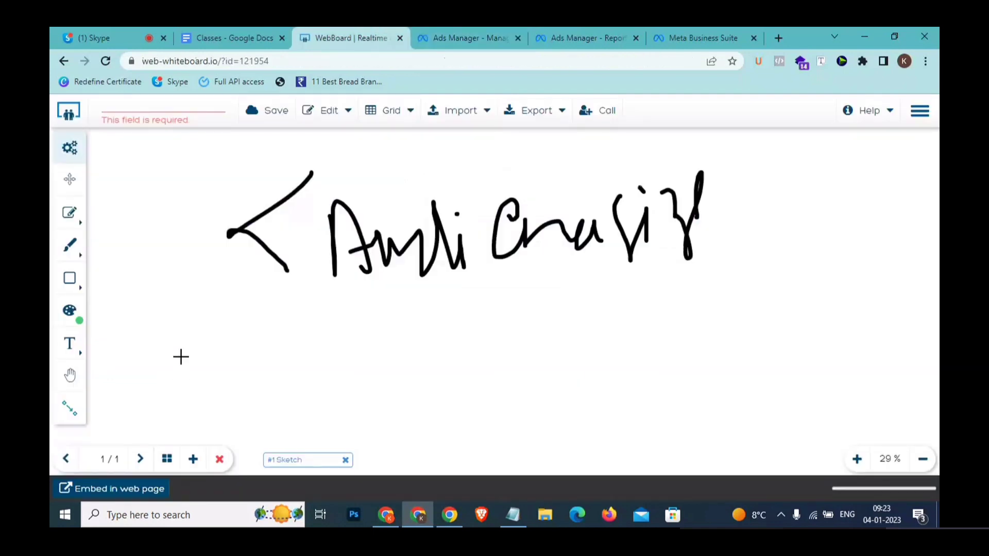
{"action": "left_click_drag", "start_coordinate": [178, 391], "coordinate": [230, 328]}
{"action": "mouse_move", "coordinate": [245, 332]}
{"action": "left_mouse_down"}
{"action": "mouse_move", "coordinate": [254, 384]}
{"action": "mouse_move", "coordinate": [280, 349]}
{"action": "mouse_move", "coordinate": [387, 356]}
{"action": "left_mouse_up"}
{"action": "left_click_drag", "start_coordinate": [411, 334], "coordinate": [487, 407]}
{"action": "mouse_move", "coordinate": [498, 338]}
{"action": "left_mouse_down"}
{"action": "mouse_move", "coordinate": [161, 338]}
{"action": "mouse_move", "coordinate": [312, 401]}
{"action": "mouse_move", "coordinate": [477, 347]}
{"action": "mouse_move", "coordinate": [570, 347]}
{"action": "mouse_move", "coordinate": [613, 313]}
{"action": "mouse_move", "coordinate": [627, 375]}
{"action": "left_mouse_up"}
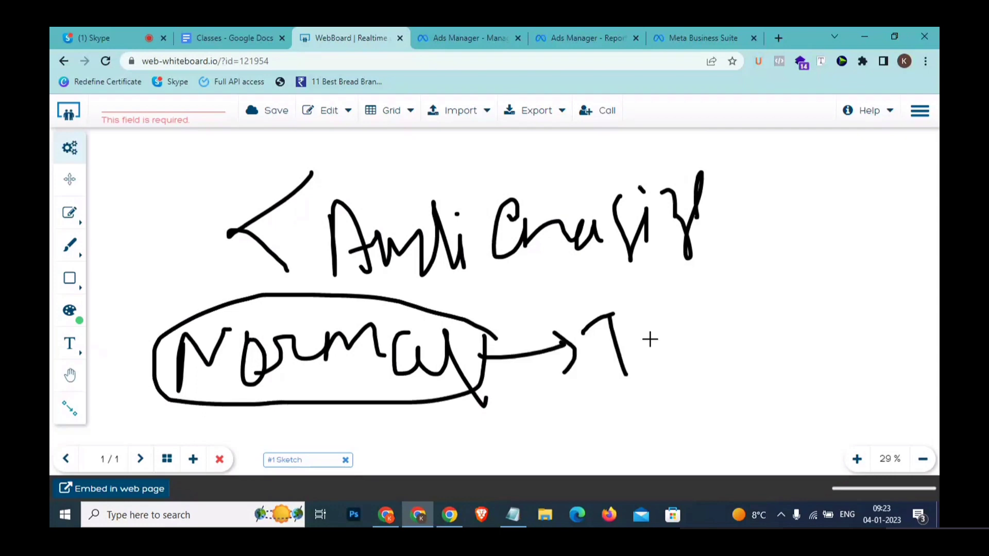
{"action": "mouse_move", "coordinate": [650, 339]}
{"action": "left_mouse_down"}
{"action": "mouse_move", "coordinate": [653, 362]}
{"action": "mouse_move", "coordinate": [709, 320]}
{"action": "mouse_move", "coordinate": [717, 342]}
{"action": "mouse_move", "coordinate": [752, 295]}
{"action": "mouse_move", "coordinate": [766, 309]}
{"action": "left_mouse_up"}
{"action": "left_click_drag", "start_coordinate": [725, 267], "coordinate": [776, 295]}
{"action": "left_click_drag", "start_coordinate": [673, 268], "coordinate": [819, 289]}
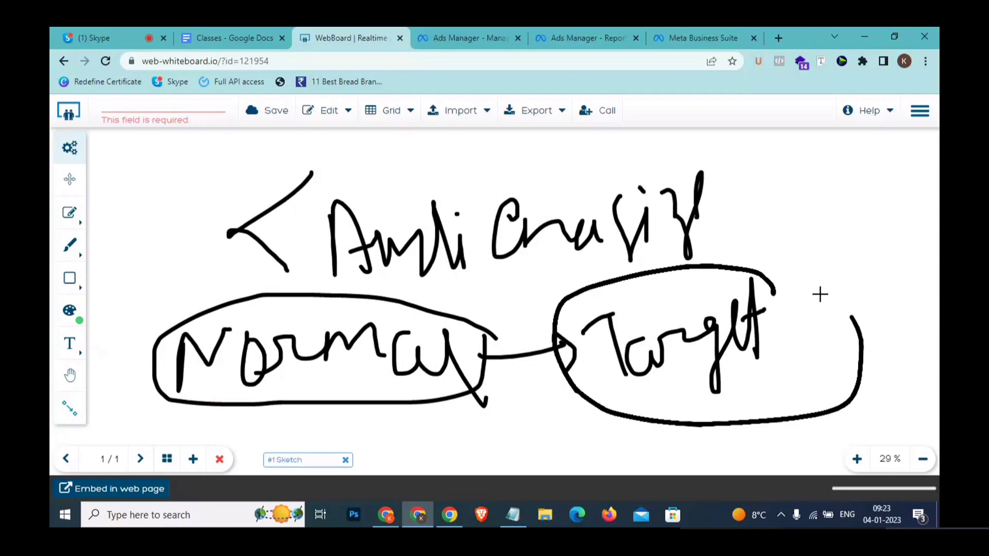
- Handwrite "Already" in the empty area beside the earlier sketch, with an arrow down to an outlined "Business"
{"action": "scroll", "coordinate": [770, 314], "scroll_direction": "down", "scroll_amount": 5}
{"action": "mouse_move", "coordinate": [191, 243]}
{"action": "left_mouse_down"}
{"action": "mouse_move", "coordinate": [172, 186]}
{"action": "mouse_move", "coordinate": [232, 258]}
{"action": "left_mouse_up"}
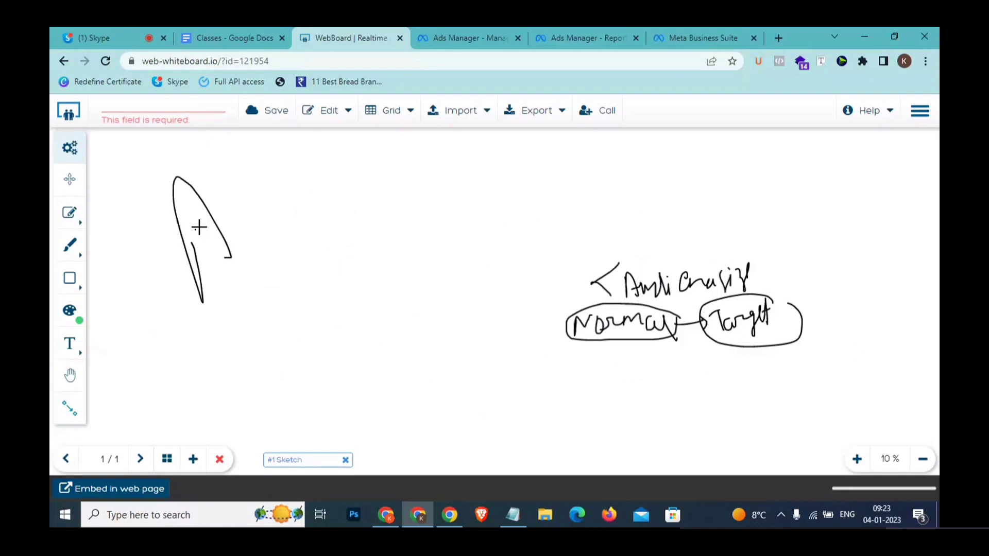
{"action": "mouse_move", "coordinate": [196, 229]}
{"action": "left_mouse_down"}
{"action": "mouse_move", "coordinate": [373, 205]}
{"action": "mouse_move", "coordinate": [413, 218]}
{"action": "mouse_move", "coordinate": [432, 253]}
{"action": "left_mouse_up"}
{"action": "mouse_move", "coordinate": [294, 263]}
{"action": "left_mouse_down"}
{"action": "mouse_move", "coordinate": [314, 313]}
{"action": "mouse_move", "coordinate": [331, 316]}
{"action": "left_mouse_up"}
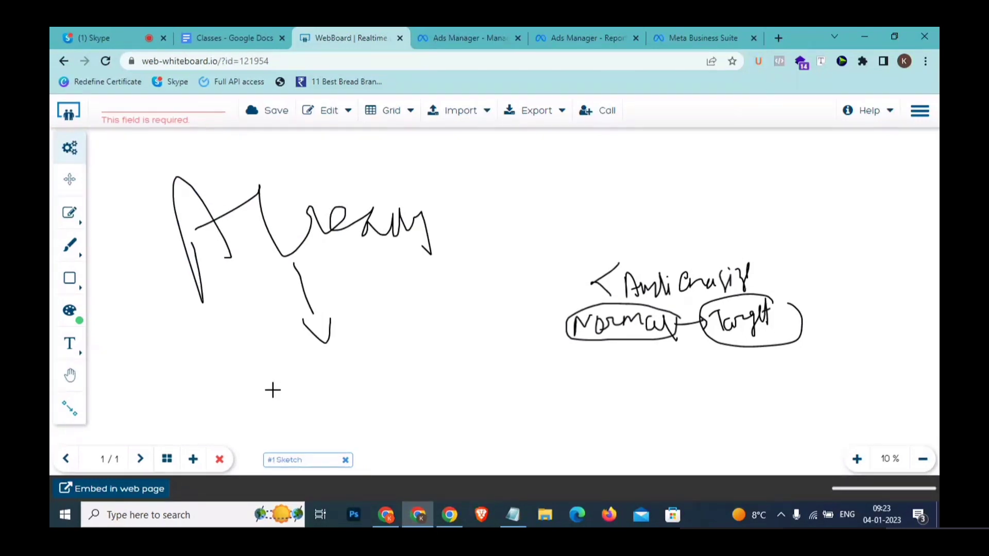
{"action": "mouse_move", "coordinate": [262, 373]}
{"action": "left_mouse_down"}
{"action": "mouse_move", "coordinate": [264, 385]}
{"action": "mouse_move", "coordinate": [287, 386]}
{"action": "mouse_move", "coordinate": [269, 415]}
{"action": "left_mouse_up"}
{"action": "mouse_move", "coordinate": [303, 382]}
{"action": "left_mouse_down"}
{"action": "mouse_move", "coordinate": [313, 408]}
{"action": "mouse_move", "coordinate": [351, 417]}
{"action": "mouse_move", "coordinate": [384, 369]}
{"action": "mouse_move", "coordinate": [453, 371]}
{"action": "mouse_move", "coordinate": [451, 386]}
{"action": "left_mouse_up"}
{"action": "mouse_move", "coordinate": [473, 343]}
{"action": "left_mouse_down"}
{"action": "mouse_move", "coordinate": [221, 340]}
{"action": "mouse_move", "coordinate": [468, 376]}
{"action": "mouse_move", "coordinate": [470, 353]}
{"action": "left_mouse_up"}
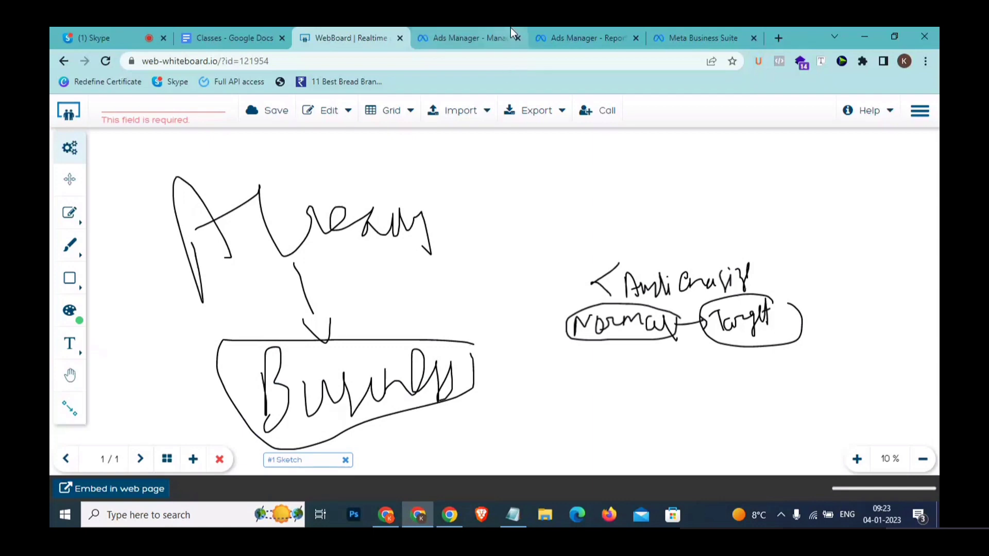
- Switch back to Ads Manager, add the Business and Finance industry to the first detailed targeting group and show its related suggestions
{"action": "left_click", "coordinate": [448, 38]}
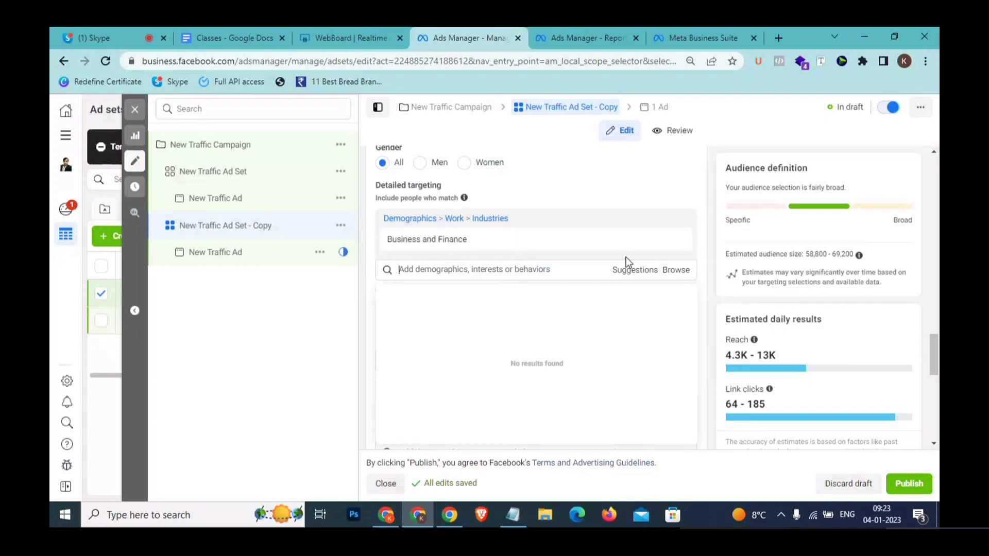
{"action": "left_click", "coordinate": [635, 270]}
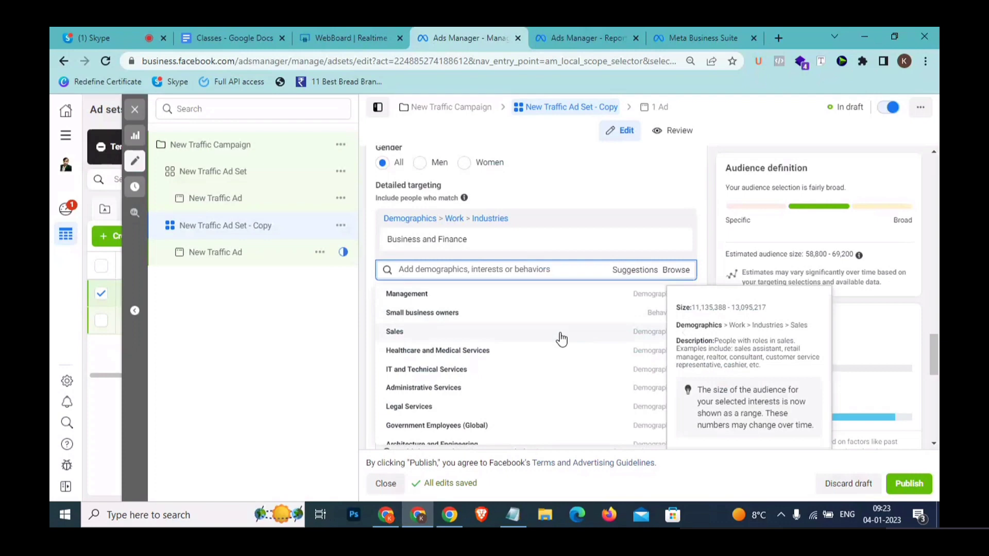
- Switch to Notepad and write "Offline Sale >> Door to door" several blank lines below the Business Industry Belong note
{"action": "left_click", "coordinate": [523, 503]}
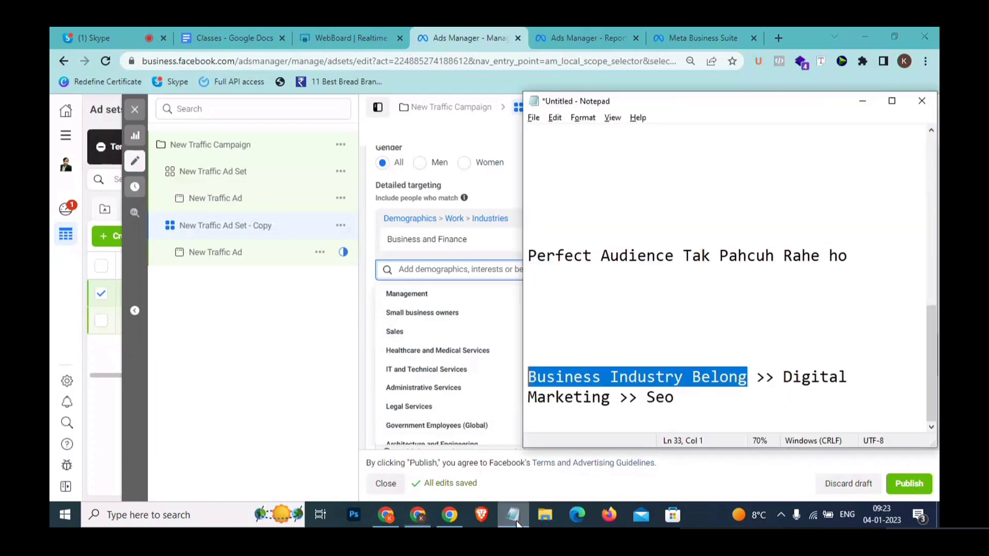
{"action": "left_click", "coordinate": [679, 403]}
{"action": "key", "text": "Return"}
{"action": "key", "text": "Return"}
{"action": "key", "text": "Return"}
{"action": "key", "text": "Return"}
{"action": "key", "text": "Return"}
{"action": "key", "text": "Return"}
{"action": "key", "text": "Return"}
{"action": "key", "text": "Return"}
{"action": "key", "text": "Return"}
{"action": "type", "text": "Off"}
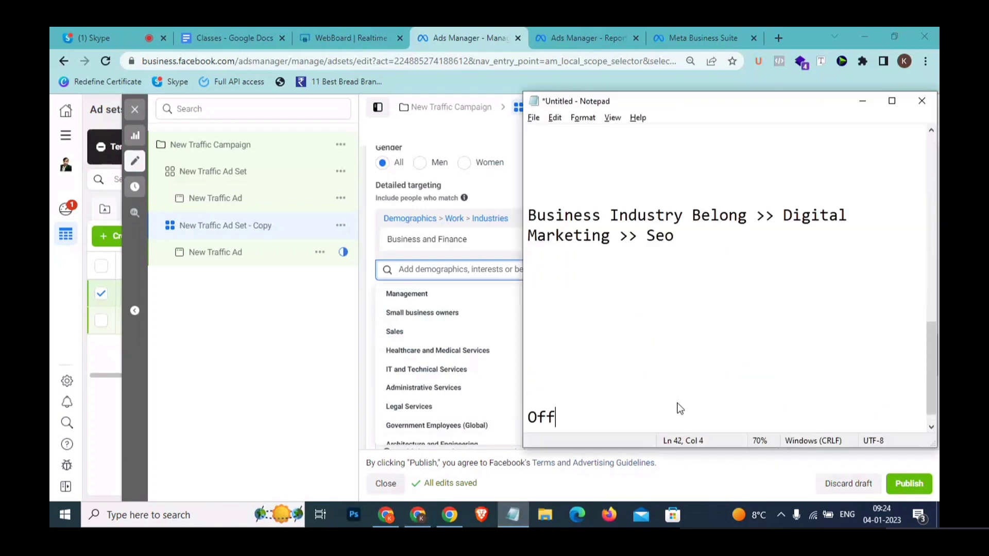
{"action": "type", "text": "line Sale "}
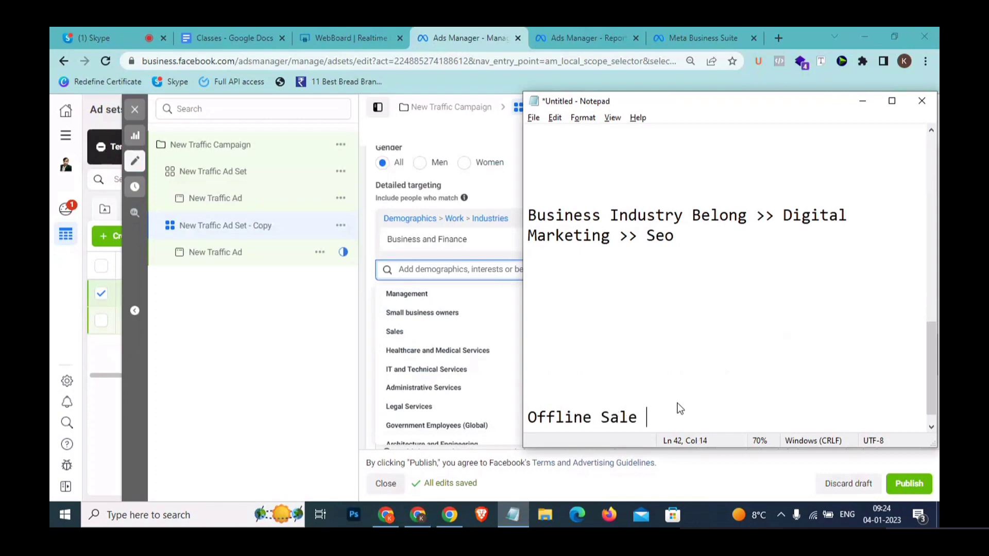
{"action": "type", "text": ">> Foo"}
{"action": "key", "text": "BackSpace"}
{"action": "key", "text": "BackSpace"}
{"action": "type", "text": "D"}
{"action": "key", "text": "BackSpace"}
{"action": "key", "text": "BackSpace"}
{"action": "type", "text": "Door"}
{"action": "type", "text": "to door "}
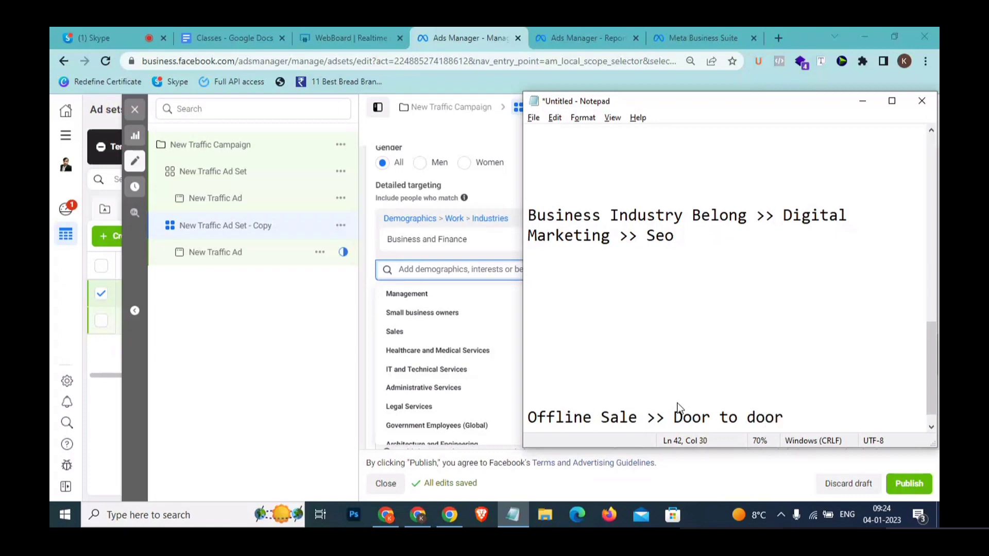
- Extend the Offline Sale line with ">>> Digital >> UPgrade"
{"action": "type", "text": ">>> Digt"}
{"action": "key", "text": "BackSpace"}
{"action": "type", "text": "ital "}
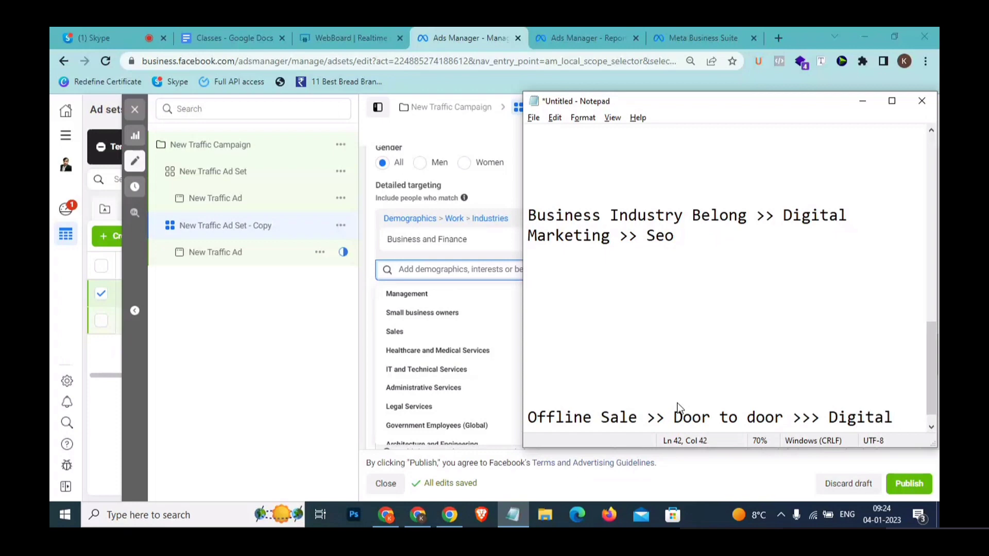
{"action": "type", "text": ">> UPgrae"}
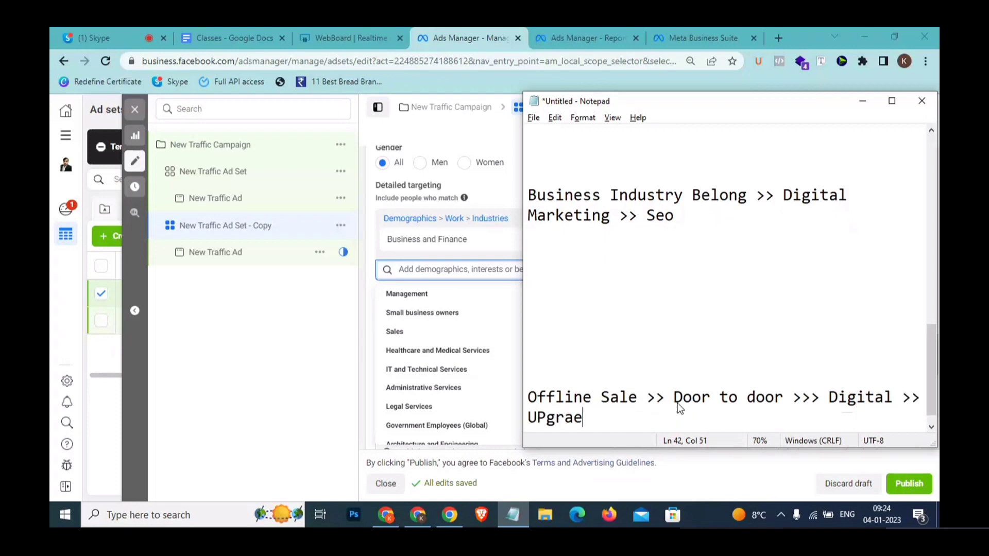
{"action": "key", "text": "BackSpace"}
{"action": "type", "text": "de"}
- Insert "(20)" directly after "Door to door" in the Offline Sale line
{"action": "left_click", "coordinate": [793, 400]}
{"action": "type", "text": "20)"}
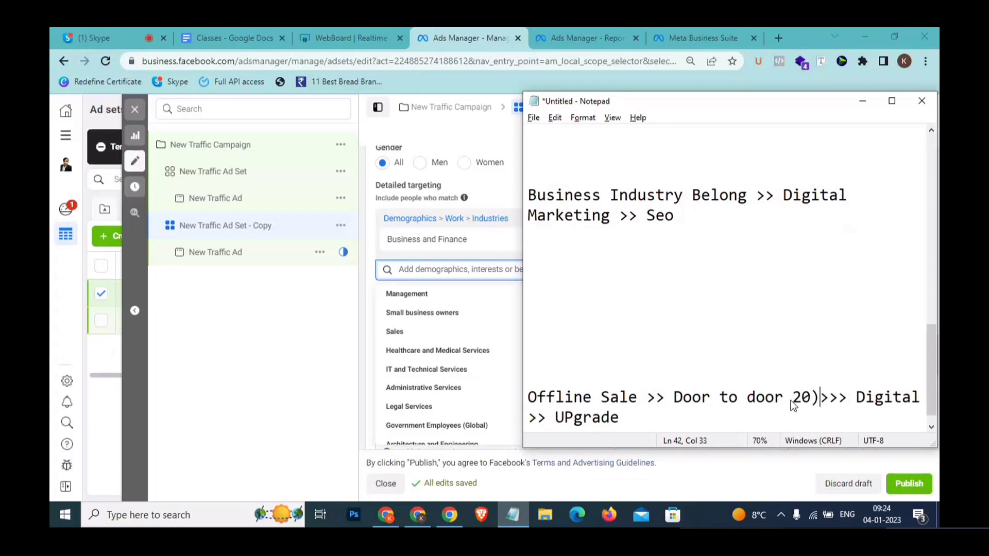
{"action": "left_click", "coordinate": [791, 400]}
{"action": "type", "text": "("}
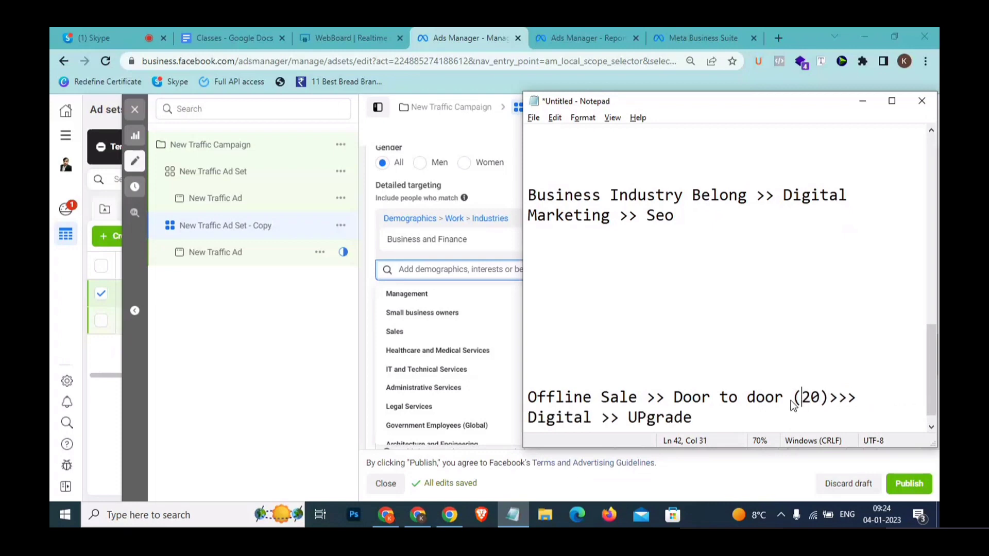
{"action": "left_click", "coordinate": [829, 400]}
- Switch back to Ads Manager and add the suggested Sales industry to the first detailed targeting group
{"action": "left_click", "coordinate": [456, 270]}
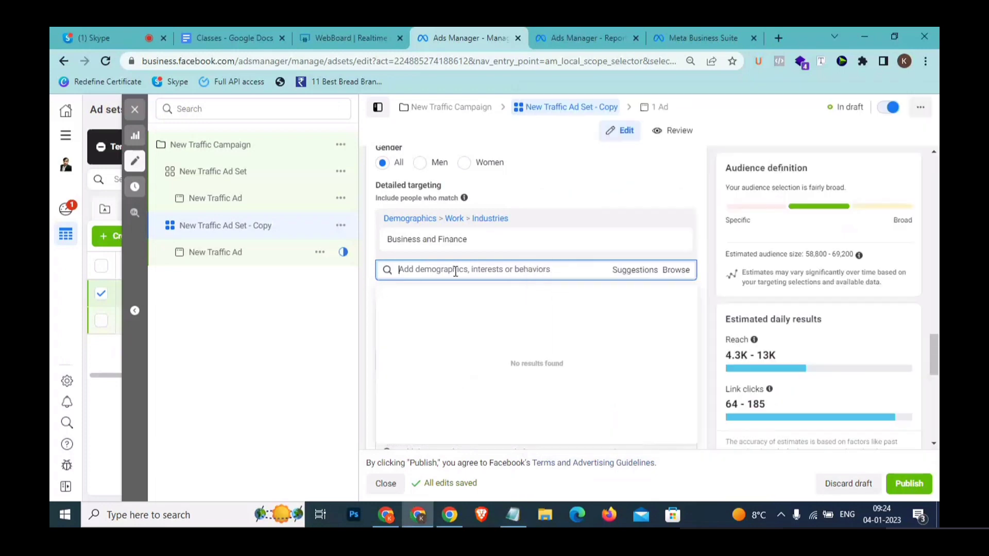
{"action": "left_click", "coordinate": [620, 276]}
{"action": "mouse_move", "coordinate": [638, 332]}
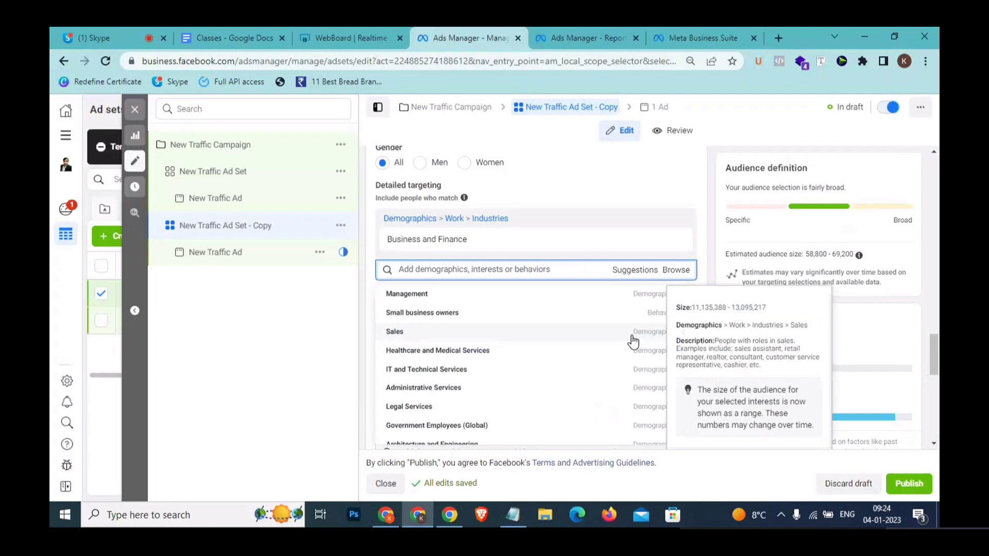
{"action": "left_click", "coordinate": [634, 341]}
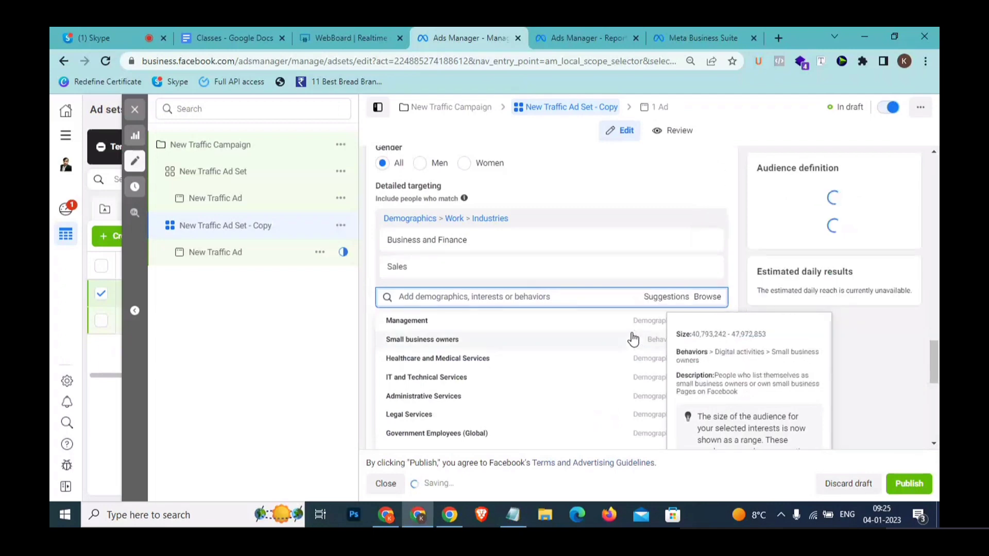
- Add the suggested Small business owners behavior to the first detailed targeting group
{"action": "left_click", "coordinate": [661, 299]}
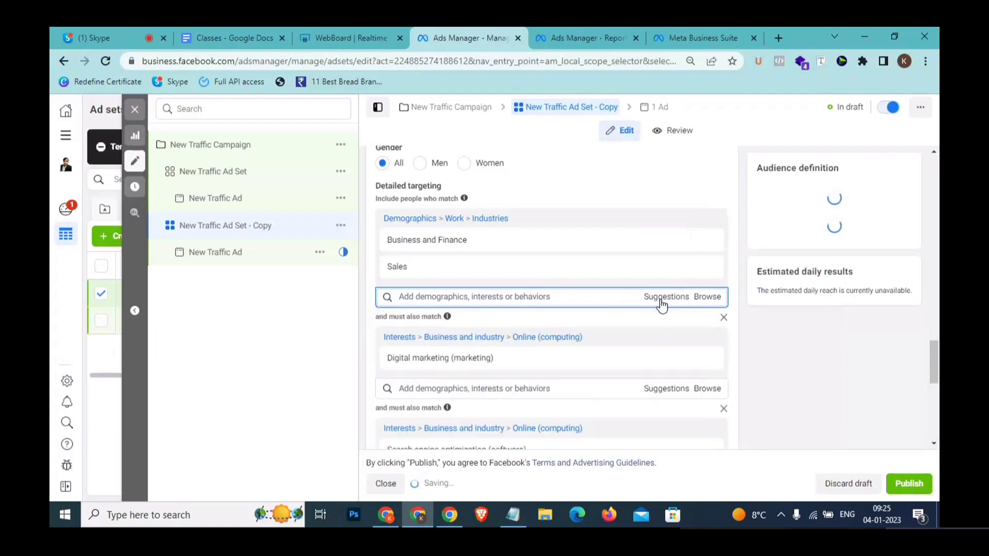
{"action": "left_click", "coordinate": [662, 299]}
{"action": "mouse_move", "coordinate": [638, 327]}
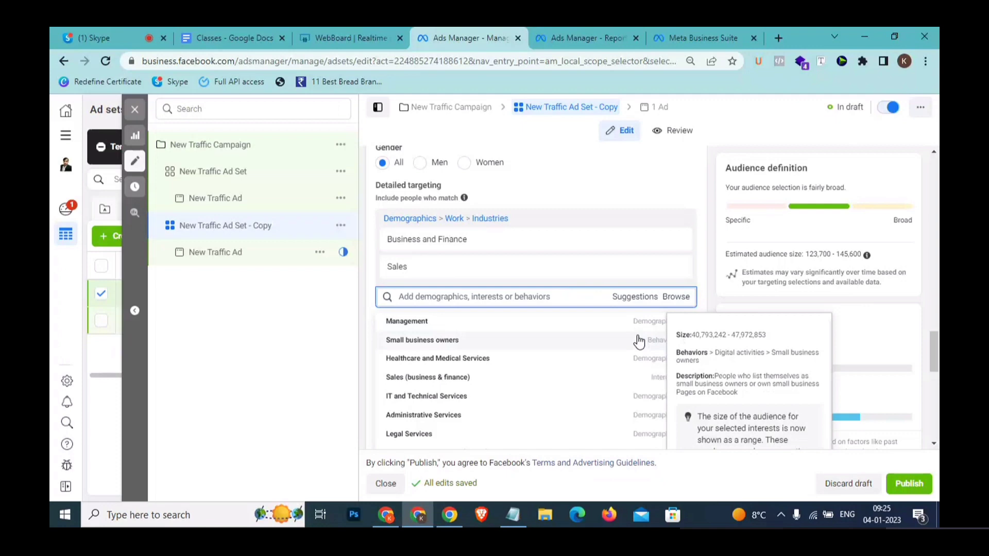
{"action": "left_click", "coordinate": [639, 341]}
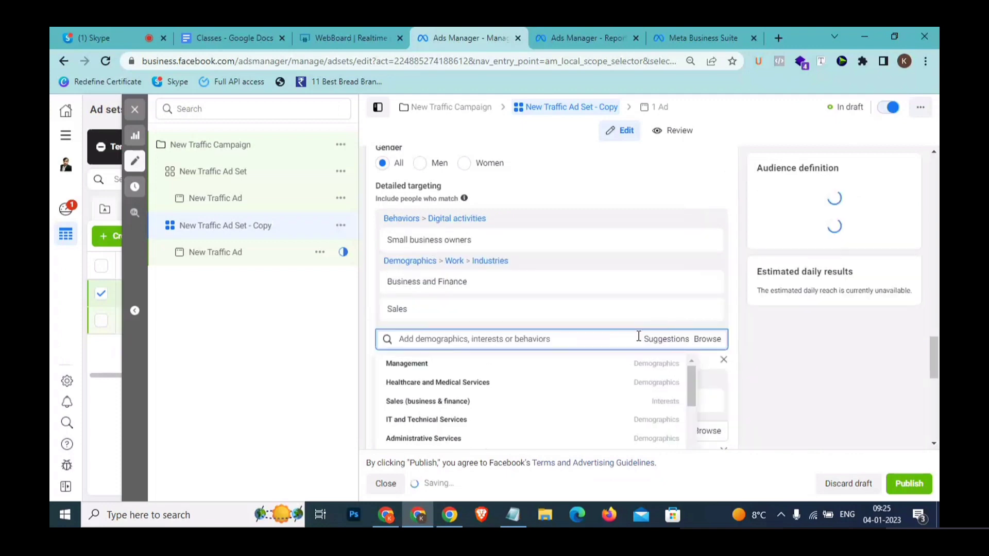
- Add the suggested Business Owner job title to the first detailed targeting group, look through the remaining suggestions and close them
{"action": "left_click", "coordinate": [664, 342]}
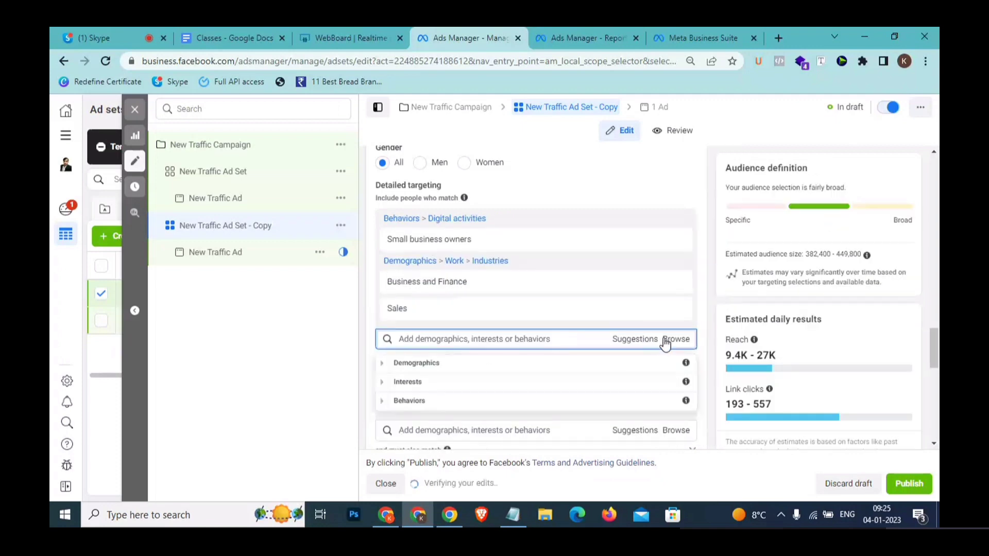
{"action": "left_click", "coordinate": [631, 341]}
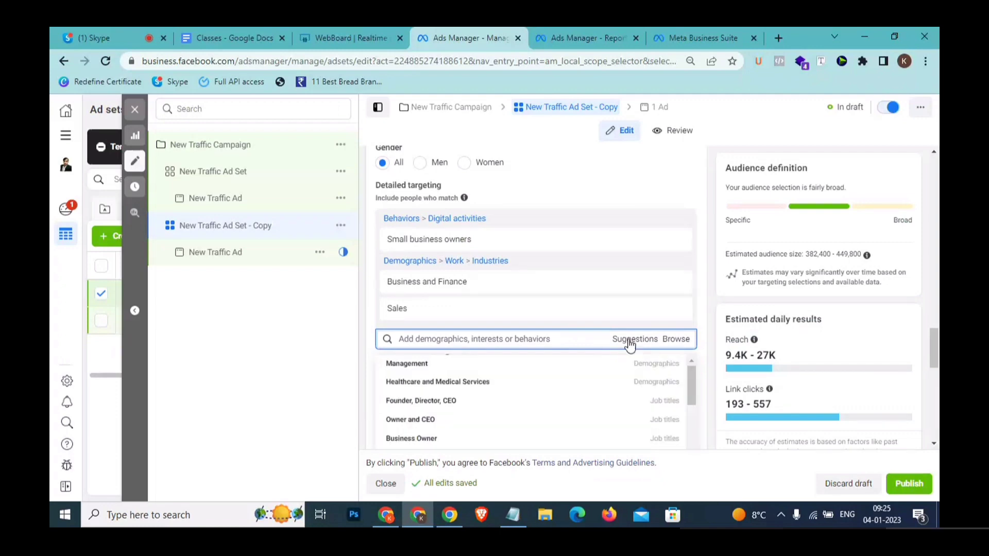
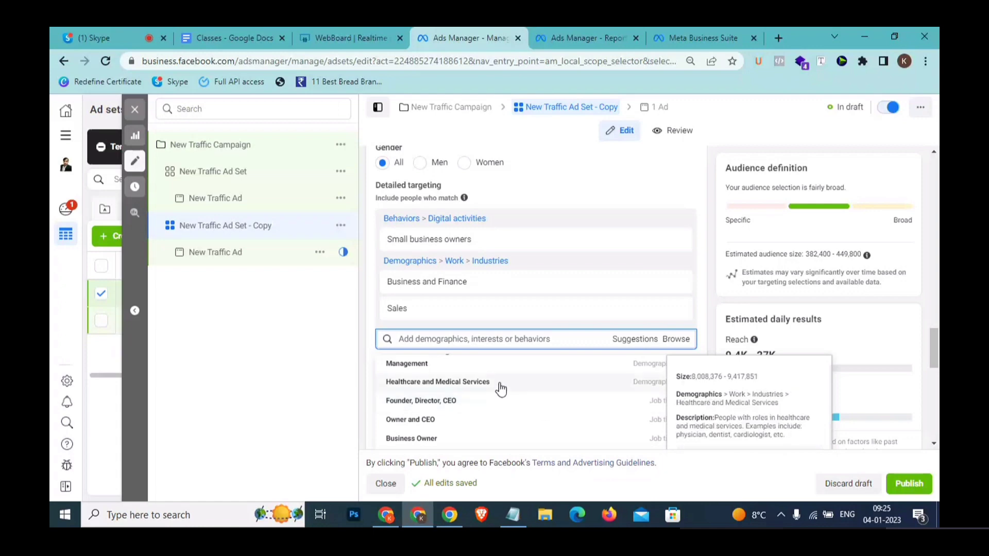
{"action": "scroll", "coordinate": [499, 387], "scroll_direction": "down", "scroll_amount": 1}
{"action": "scroll", "coordinate": [492, 314], "scroll_direction": "down", "scroll_amount": 2}
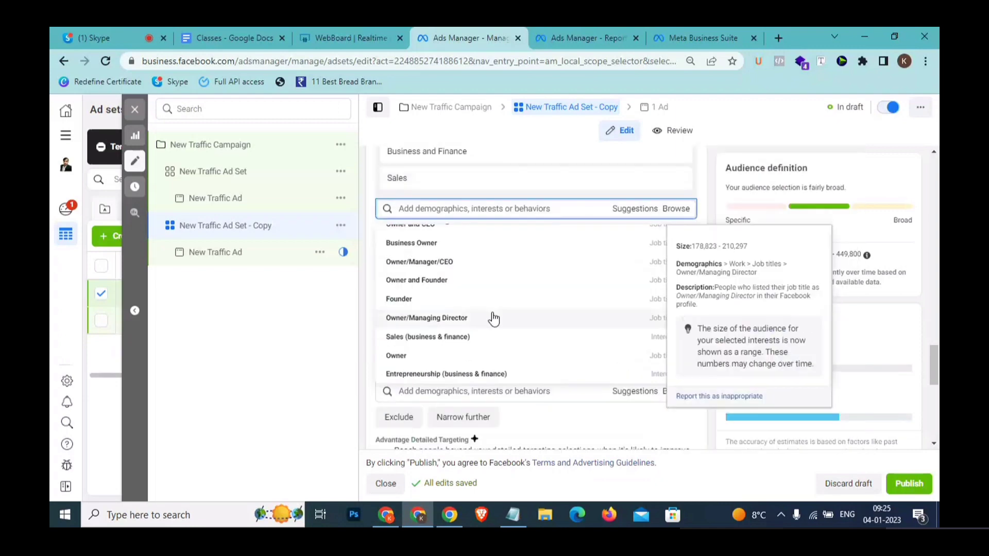
{"action": "left_click", "coordinate": [516, 252]}
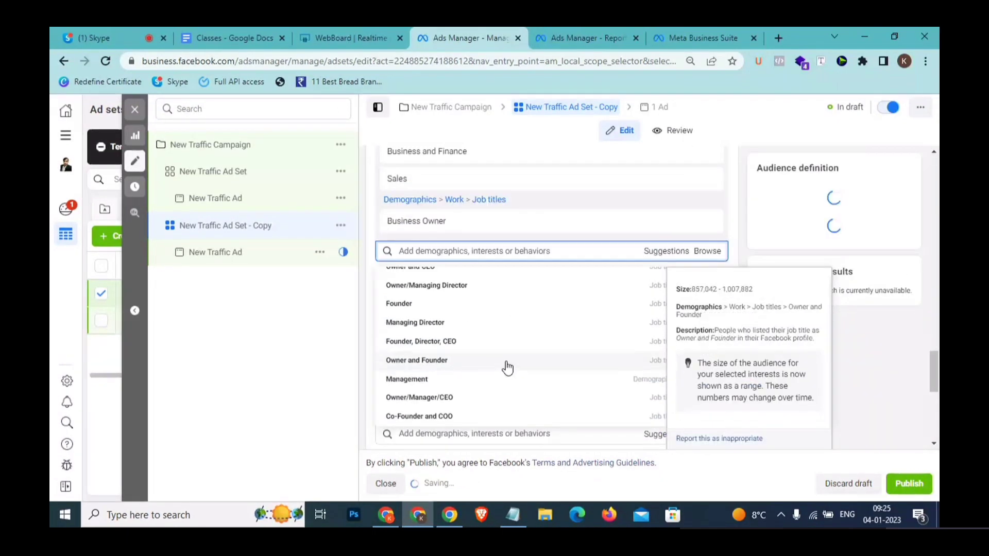
{"action": "scroll", "coordinate": [507, 367], "scroll_direction": "down", "scroll_amount": 1}
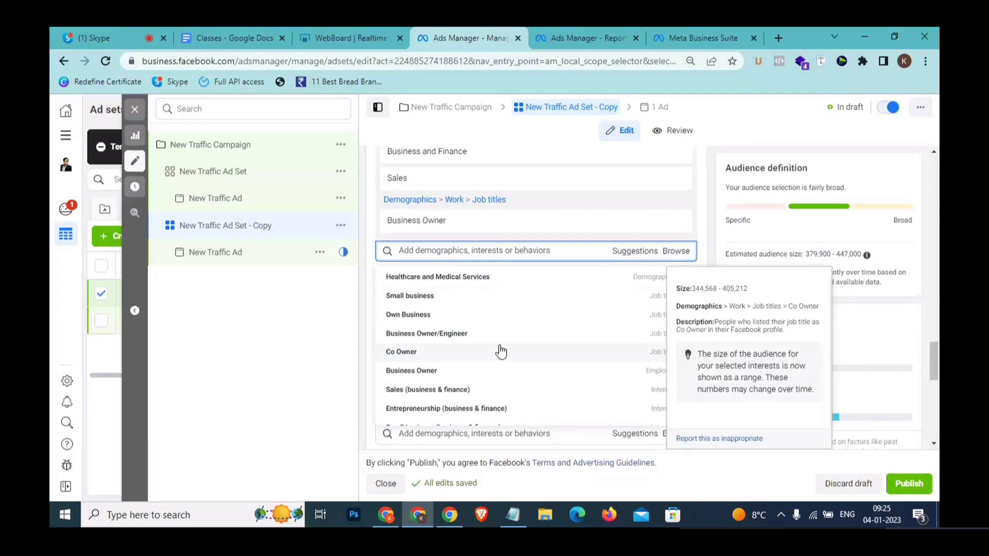
{"action": "scroll", "coordinate": [507, 367], "scroll_direction": "down", "scroll_amount": 2}
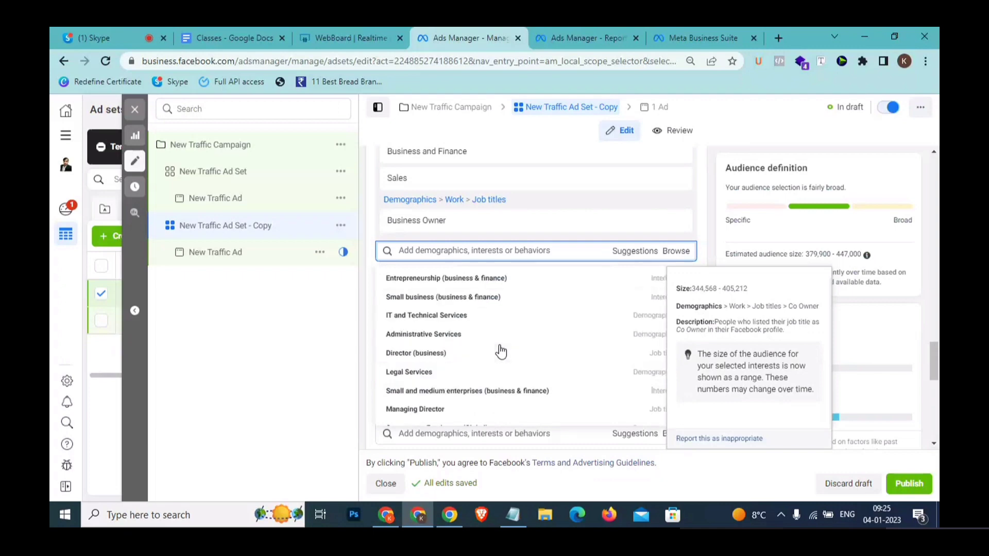
{"action": "left_click", "coordinate": [308, 354]}
{"action": "scroll", "coordinate": [427, 337], "scroll_direction": "up", "scroll_amount": 2}
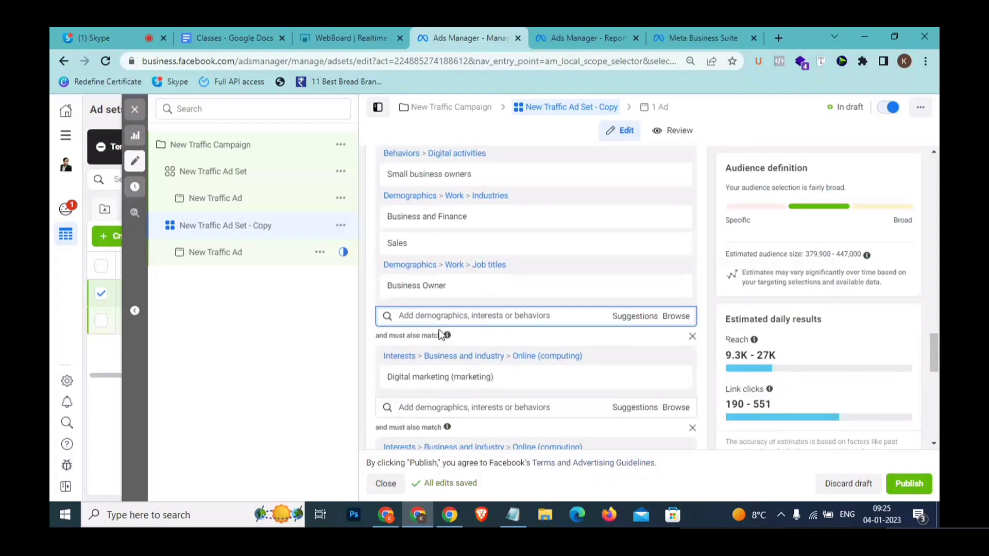
- Review the copied ad set's detailed targeting groups, highlighting the Digital marketing and Search engine optimization criteria
{"action": "scroll", "coordinate": [452, 285], "scroll_direction": "up", "scroll_amount": 3}
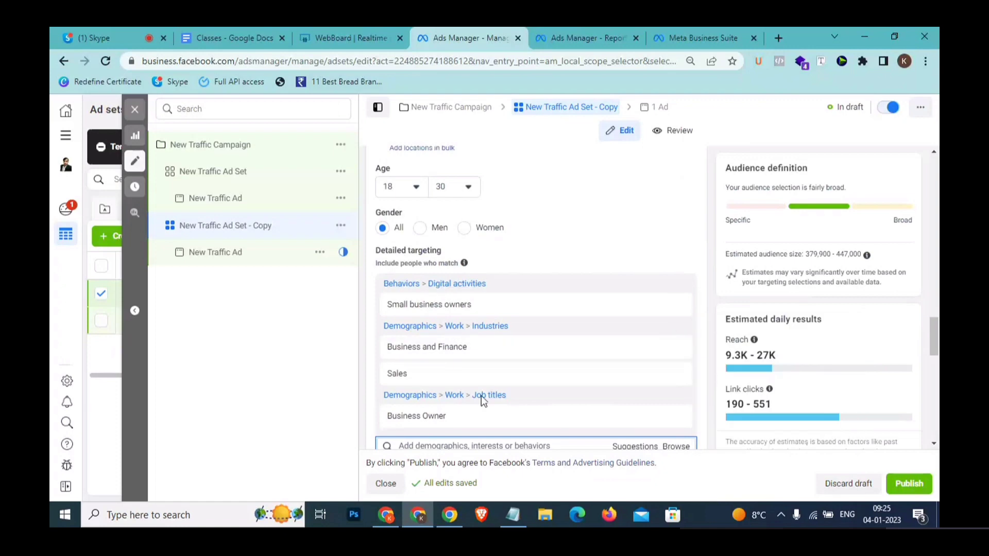
{"action": "scroll", "coordinate": [509, 277], "scroll_direction": "down", "scroll_amount": 1}
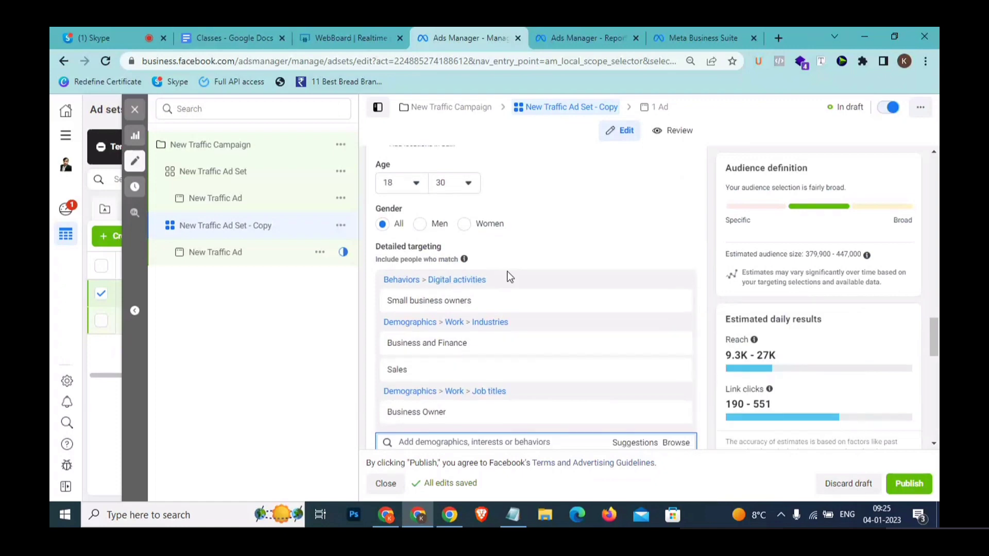
{"action": "scroll", "coordinate": [509, 277], "scroll_direction": "down", "scroll_amount": 3}
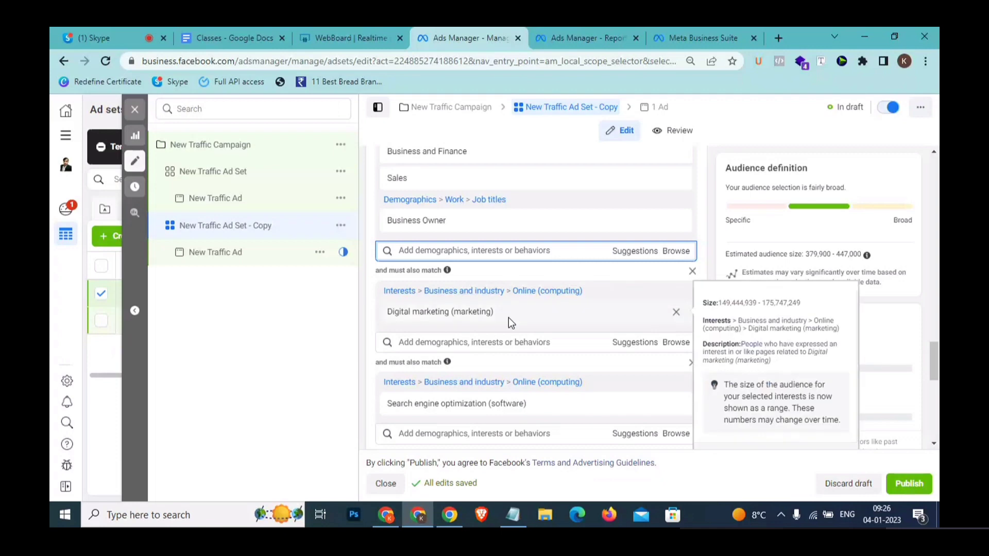
{"action": "left_click_drag", "start_coordinate": [523, 319], "coordinate": [439, 312]}
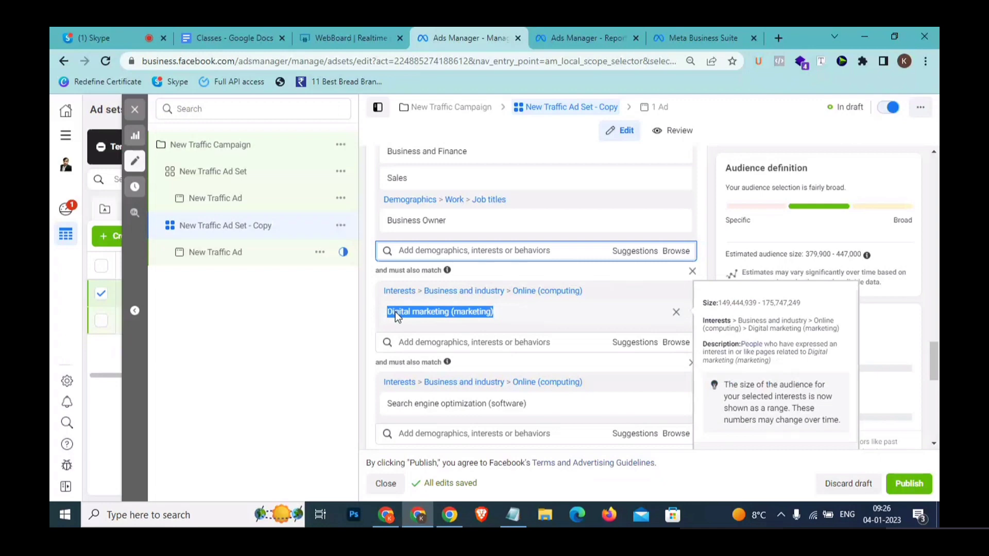
{"action": "left_click_drag", "start_coordinate": [544, 402], "coordinate": [328, 403]}
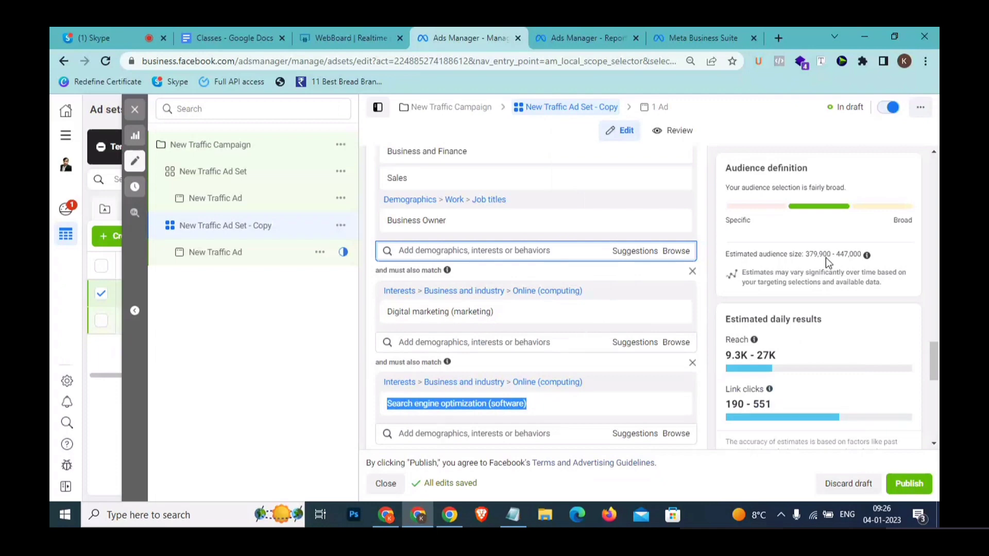
- Highlight the estimated audience size for the copied ad set and check the explanation of how it is estimated
{"action": "left_click", "coordinate": [807, 255]}
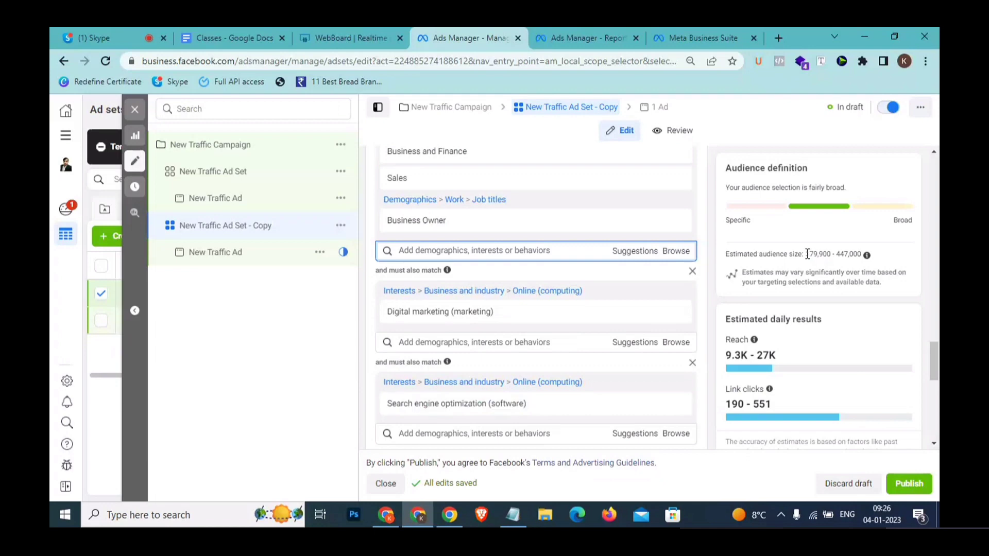
{"action": "left_click_drag", "start_coordinate": [807, 254], "coordinate": [860, 253]}
{"action": "mouse_move", "coordinate": [867, 256]}
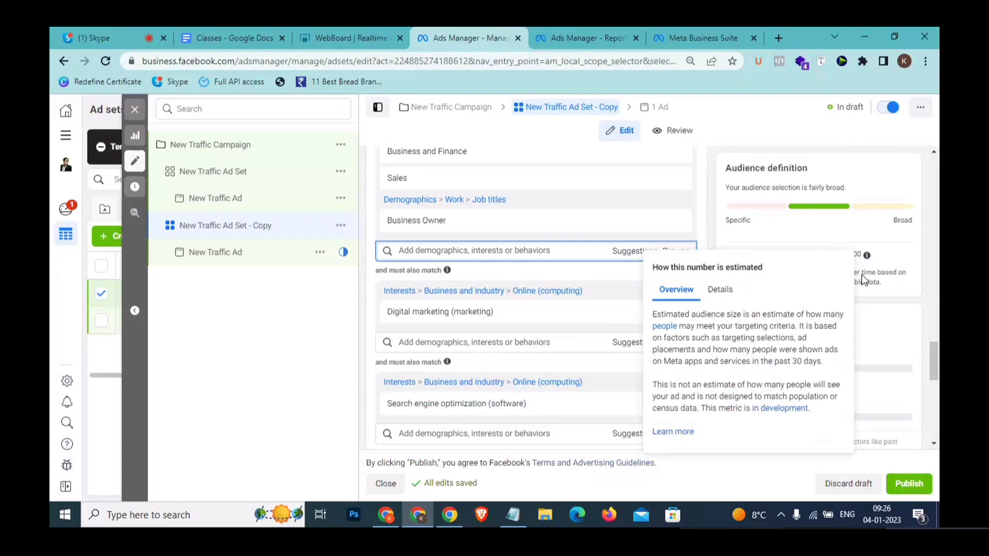
{"action": "left_click", "coordinate": [863, 275]}
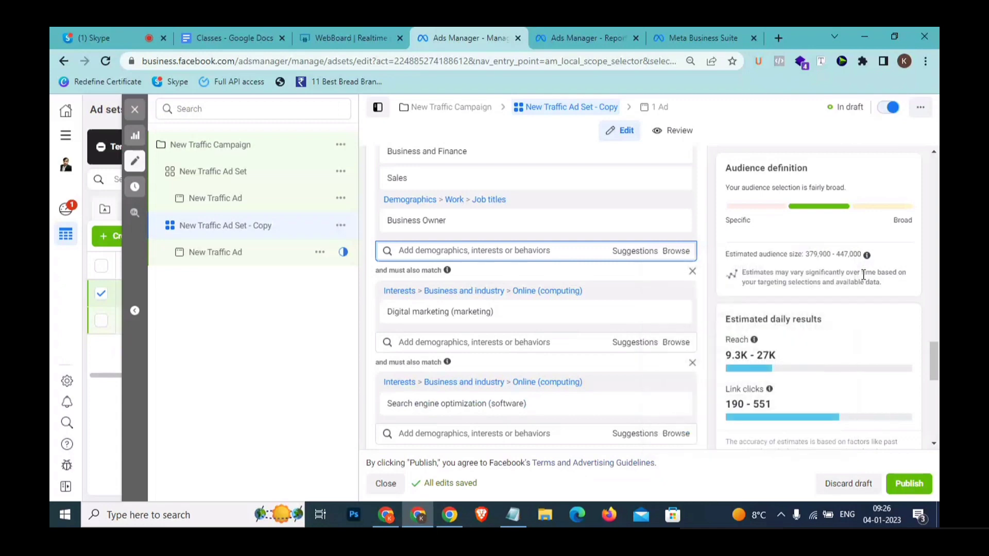
{"action": "left_click_drag", "start_coordinate": [861, 255], "coordinate": [771, 255]}
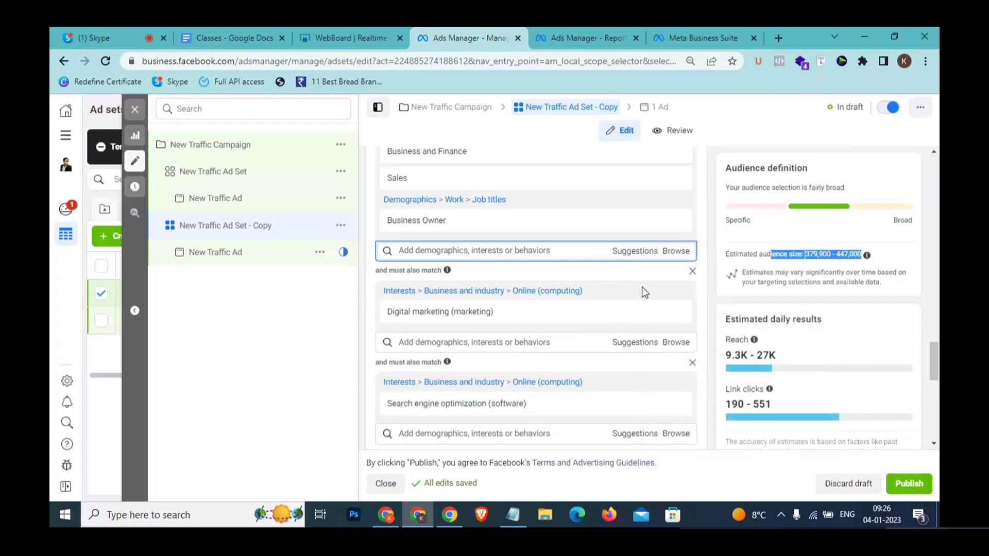
- Remove the Digital marketing and Search engine optimization narrowing groups from the copied ad set and highlight the estimated audience size
{"action": "left_click", "coordinate": [692, 273]}
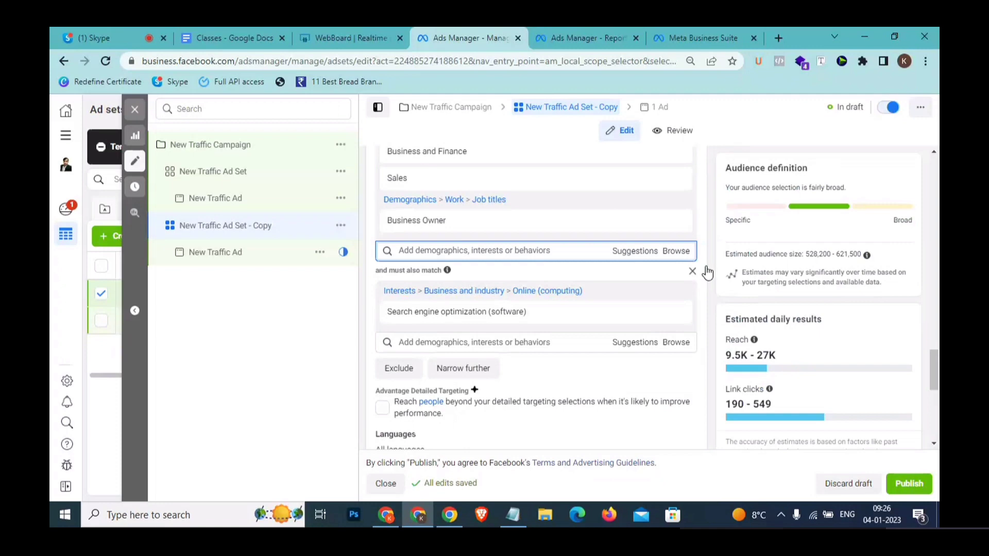
{"action": "left_click", "coordinate": [706, 268]}
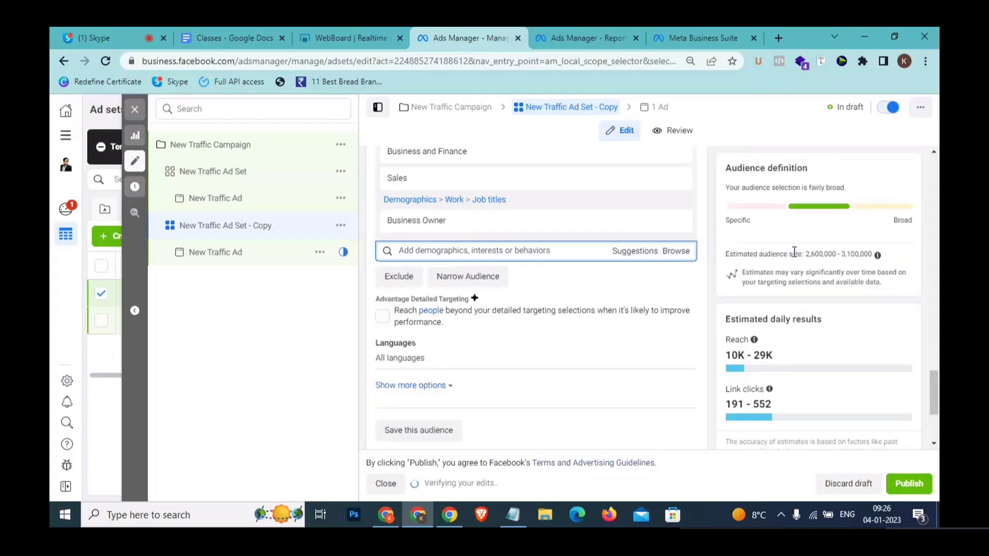
{"action": "left_click_drag", "start_coordinate": [805, 254], "coordinate": [871, 253]}
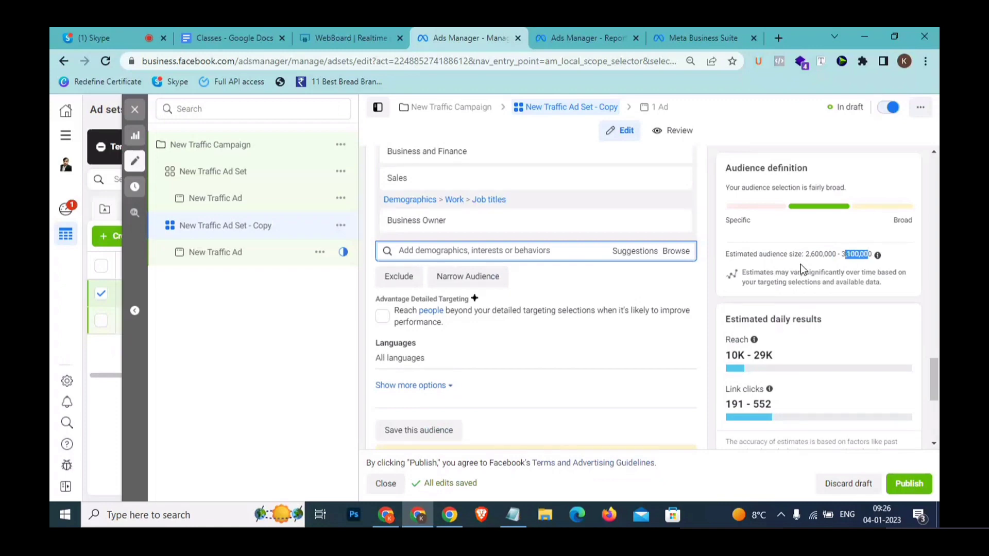
{"action": "scroll", "coordinate": [638, 264], "scroll_direction": "up", "scroll_amount": 3}
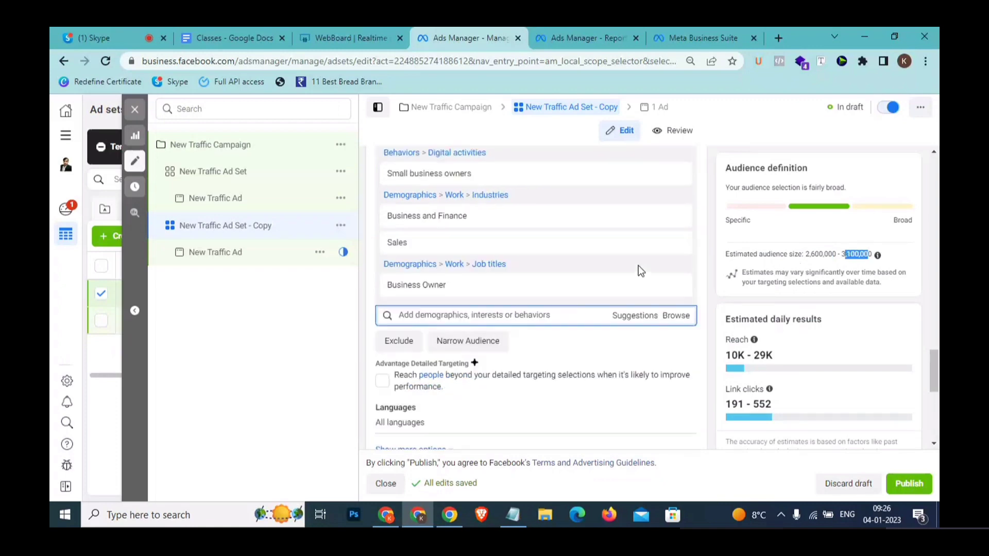
- Switch to the WebBoard whiteboard, handwrite "Har EK" beside "Already" and circle the words
{"action": "left_click", "coordinate": [308, 28]}
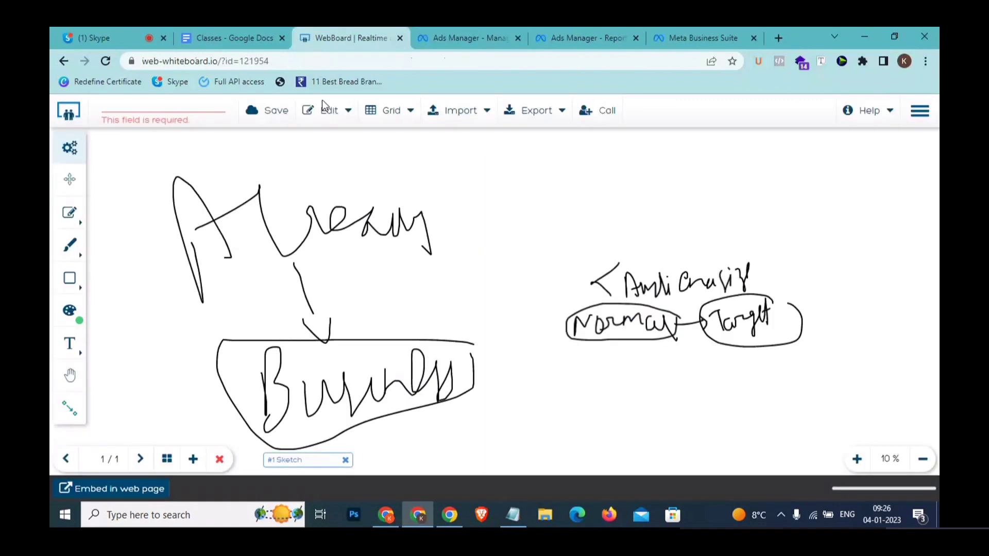
{"action": "left_click_drag", "start_coordinate": [441, 155], "coordinate": [472, 201]}
{"action": "mouse_move", "coordinate": [497, 170]}
{"action": "left_mouse_down"}
{"action": "mouse_move", "coordinate": [518, 204]}
{"action": "mouse_move", "coordinate": [540, 214]}
{"action": "left_mouse_up"}
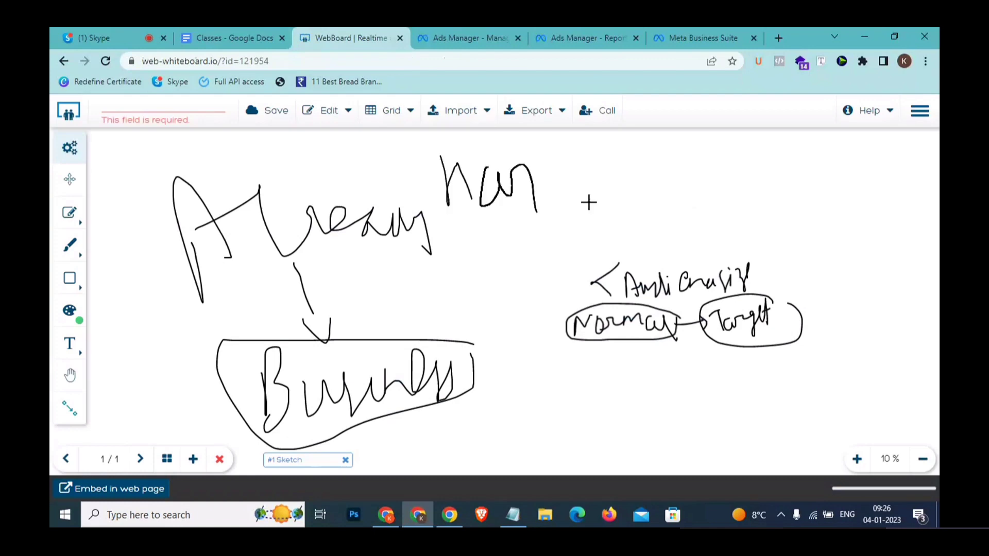
{"action": "mouse_move", "coordinate": [641, 167]}
{"action": "left_mouse_down"}
{"action": "mouse_move", "coordinate": [608, 227]}
{"action": "mouse_move", "coordinate": [648, 233]}
{"action": "left_mouse_up"}
{"action": "left_click_drag", "start_coordinate": [661, 170], "coordinate": [668, 219]}
{"action": "left_click_drag", "start_coordinate": [686, 169], "coordinate": [727, 207]}
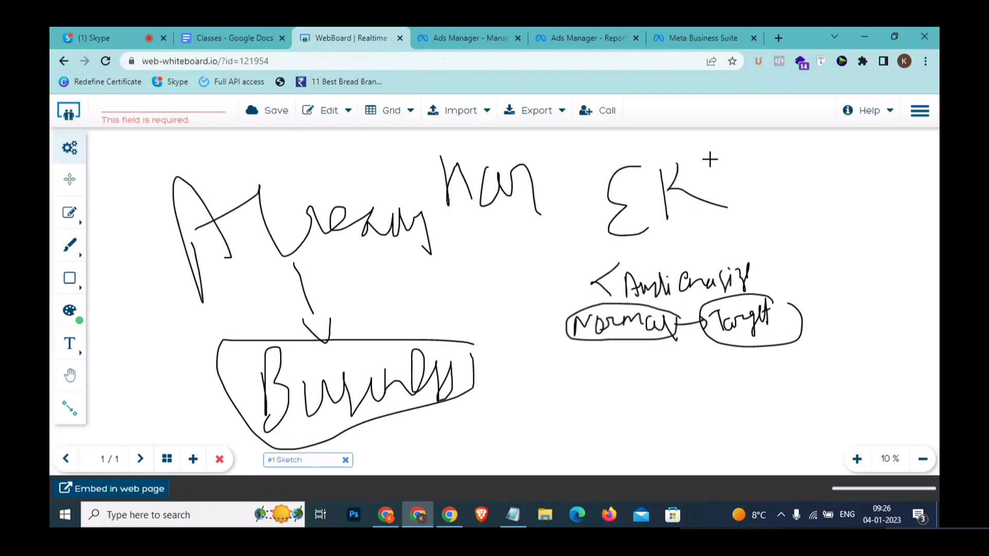
{"action": "mouse_move", "coordinate": [716, 161]}
{"action": "left_mouse_down"}
{"action": "mouse_move", "coordinate": [446, 139]}
{"action": "mouse_move", "coordinate": [570, 229]}
{"action": "mouse_move", "coordinate": [720, 155]}
{"action": "left_mouse_up"}
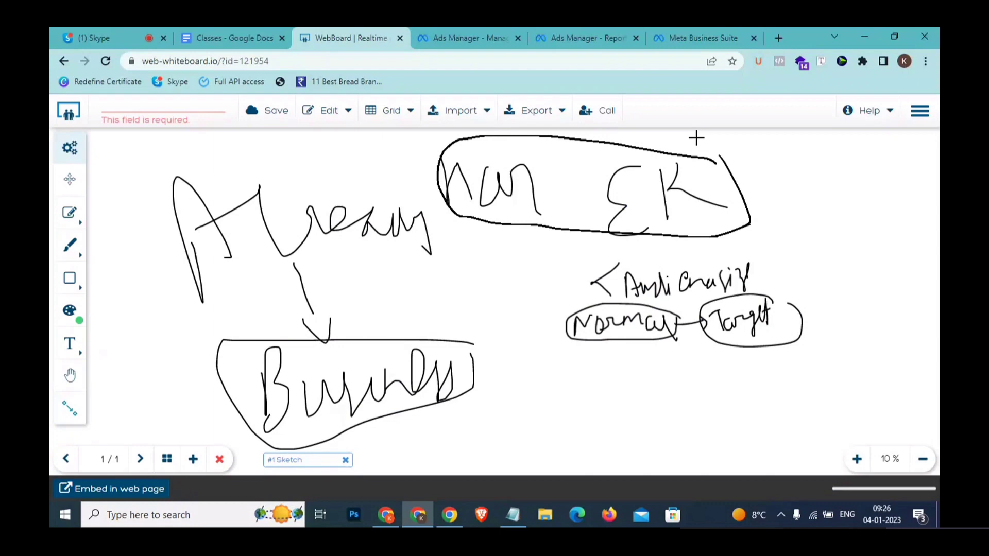
- Return to Ads Manager to review the first targeting group, and add the line "Sath ke sath" below the Notepad notes
{"action": "left_click", "coordinate": [478, 36]}
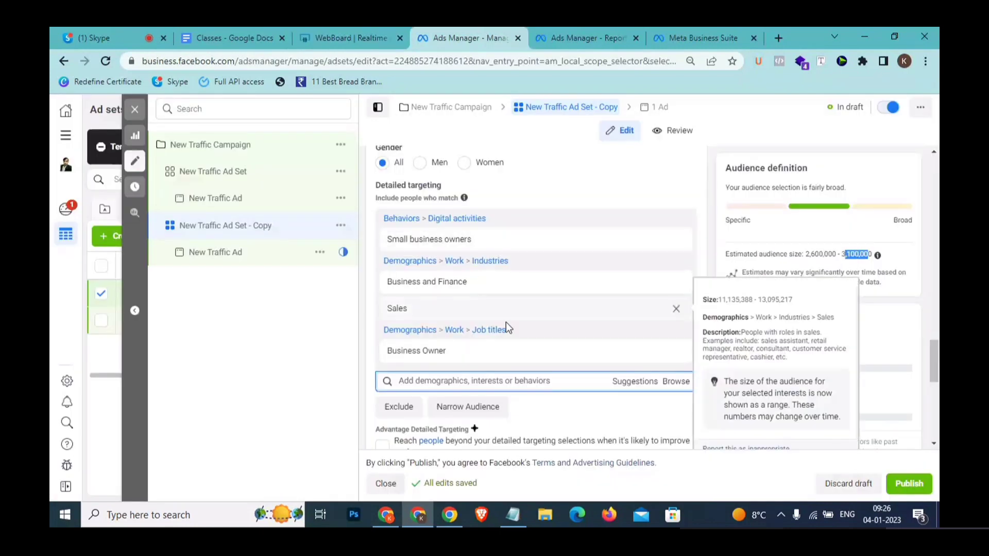
{"action": "scroll", "coordinate": [533, 309], "scroll_direction": "down", "scroll_amount": 1}
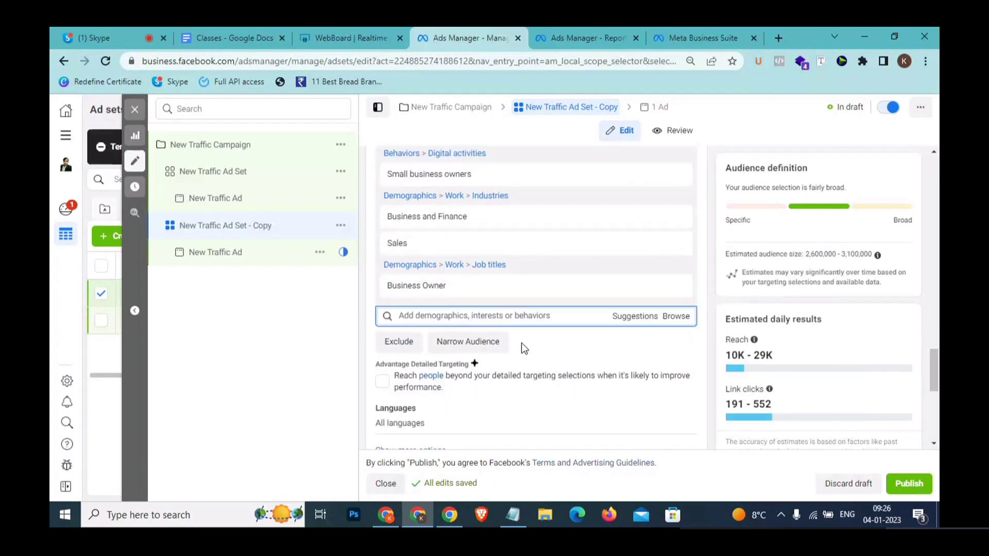
{"action": "left_click", "coordinate": [522, 513]}
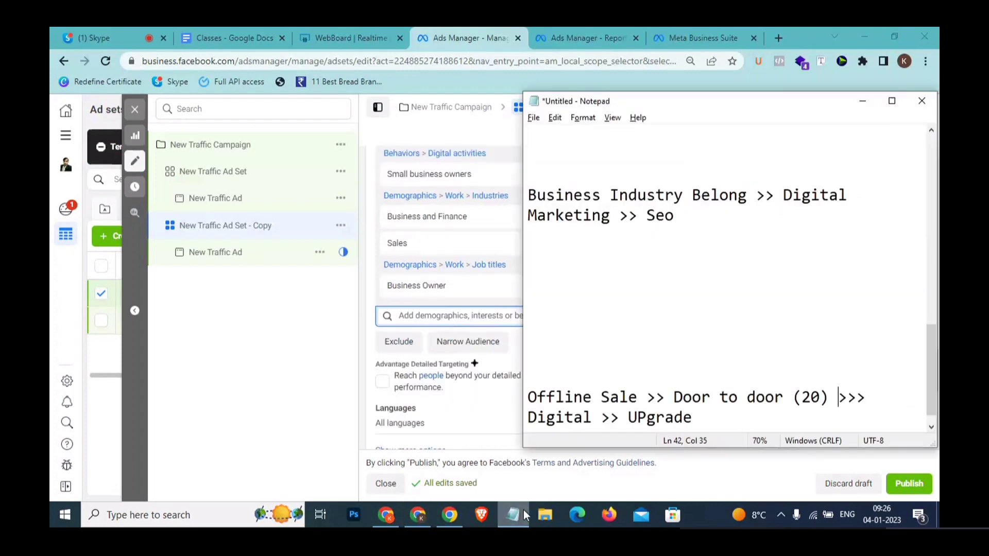
{"action": "key", "text": "Return"}
{"action": "key", "text": "Return"}
{"action": "type", "text": "Sathk"}
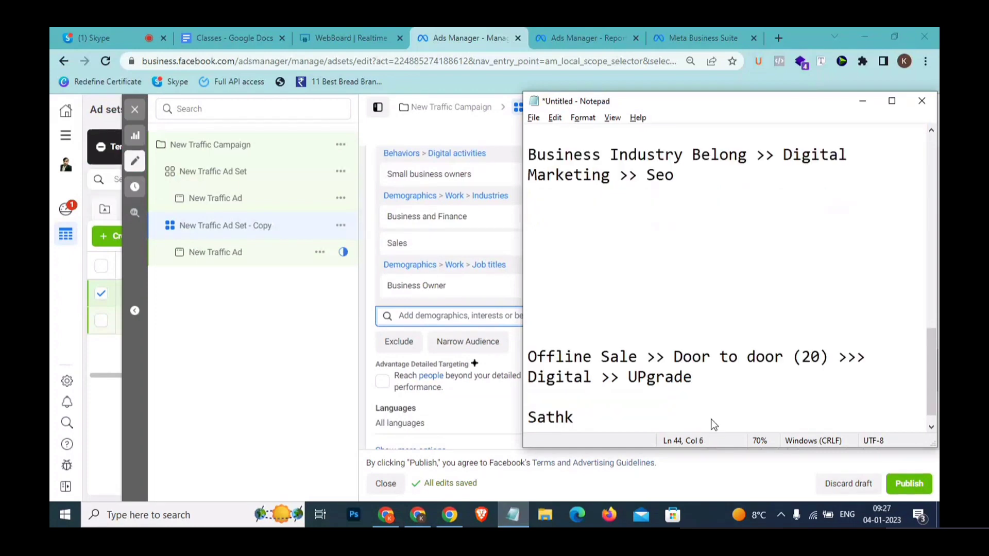
{"action": "key", "text": "BackSpace"}
{"action": "type", "text": "ke sath"}
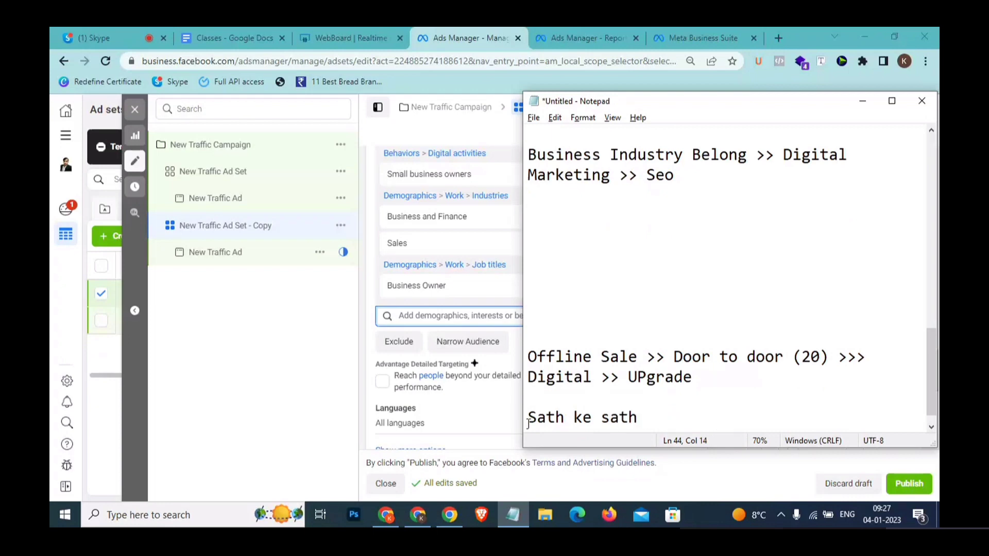
- Back in Ads Manager, narrow the audience with the Digital marketing (marketing) interest and highlight the estimated audience size
{"action": "left_click", "coordinate": [419, 361]}
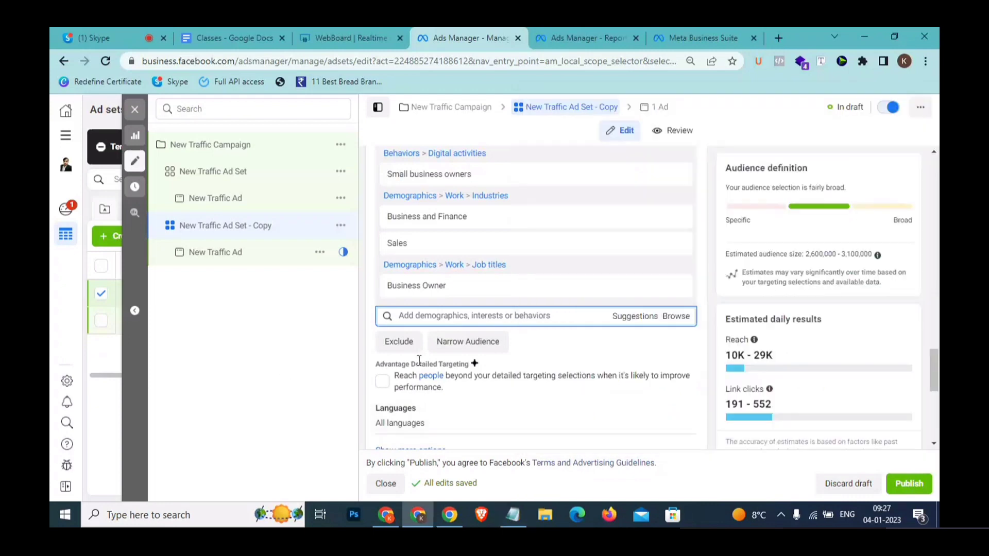
{"action": "left_click", "coordinate": [478, 350]}
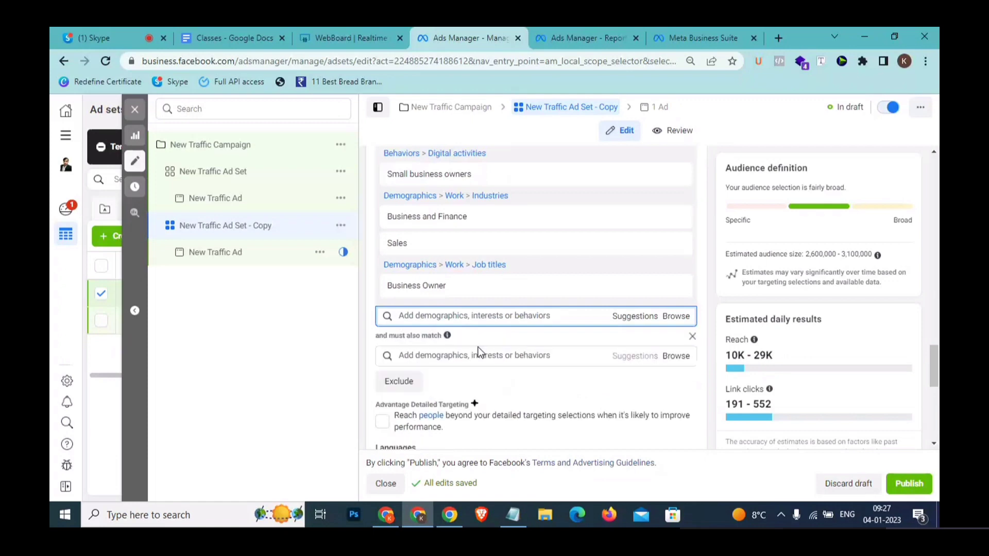
{"action": "left_click", "coordinate": [466, 360]}
{"action": "type", "text": "d"}
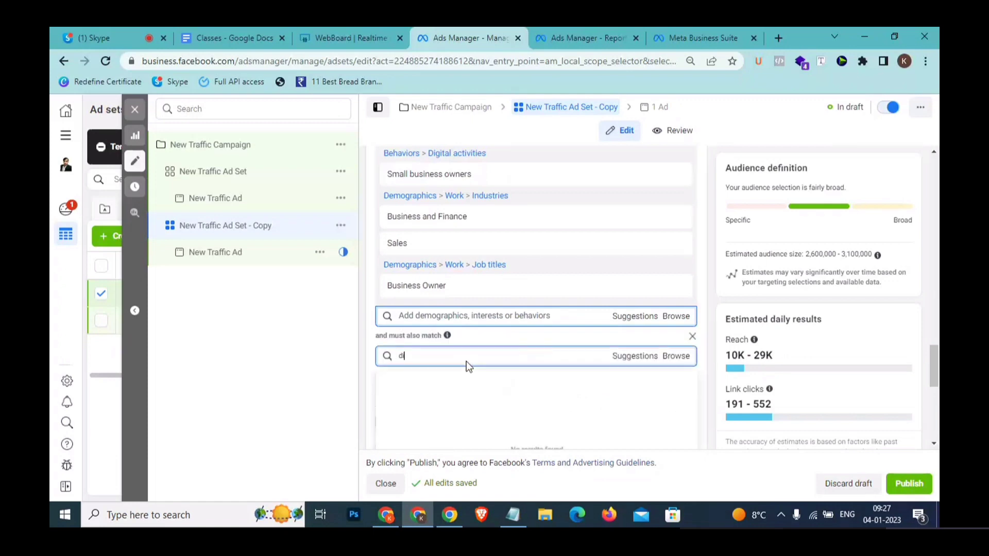
{"action": "type", "text": "igital maa"}
{"action": "key", "text": "BackSpace"}
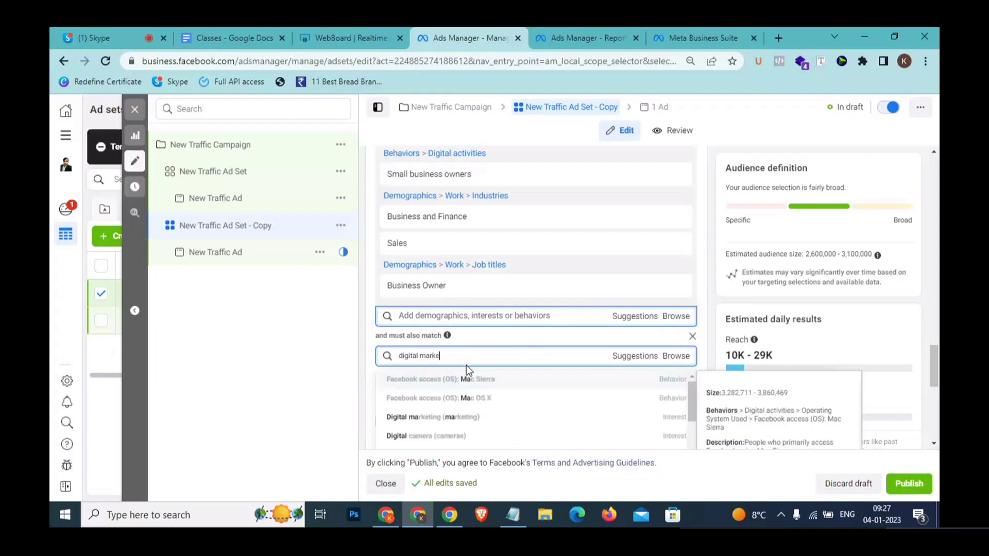
{"action": "type", "text": "rketing"}
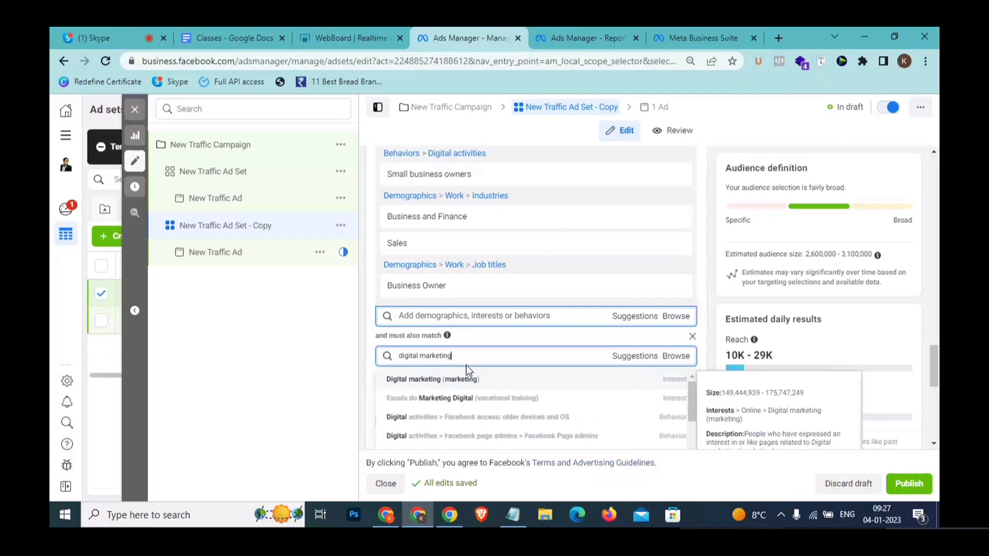
{"action": "left_click", "coordinate": [486, 384]}
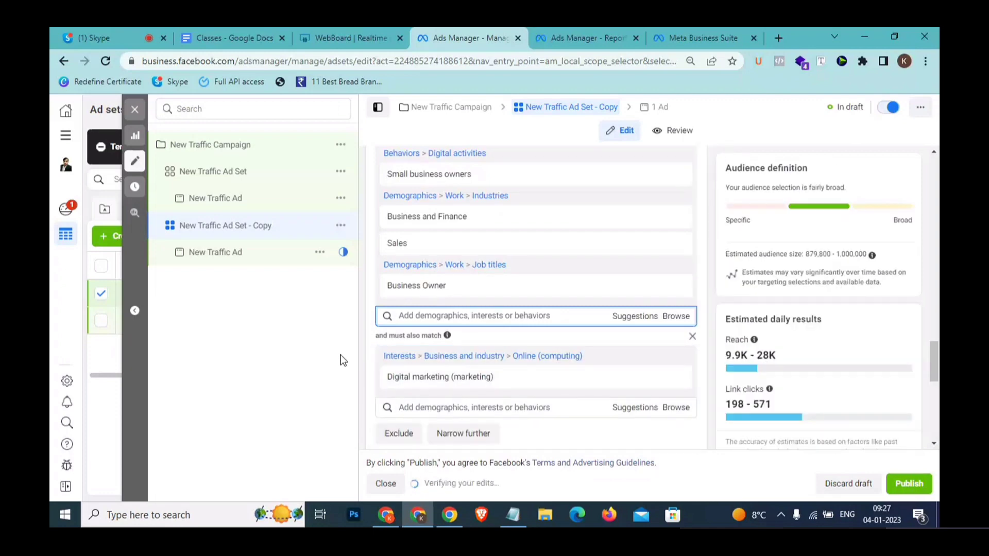
{"action": "scroll", "coordinate": [385, 391], "scroll_direction": "down", "scroll_amount": 3}
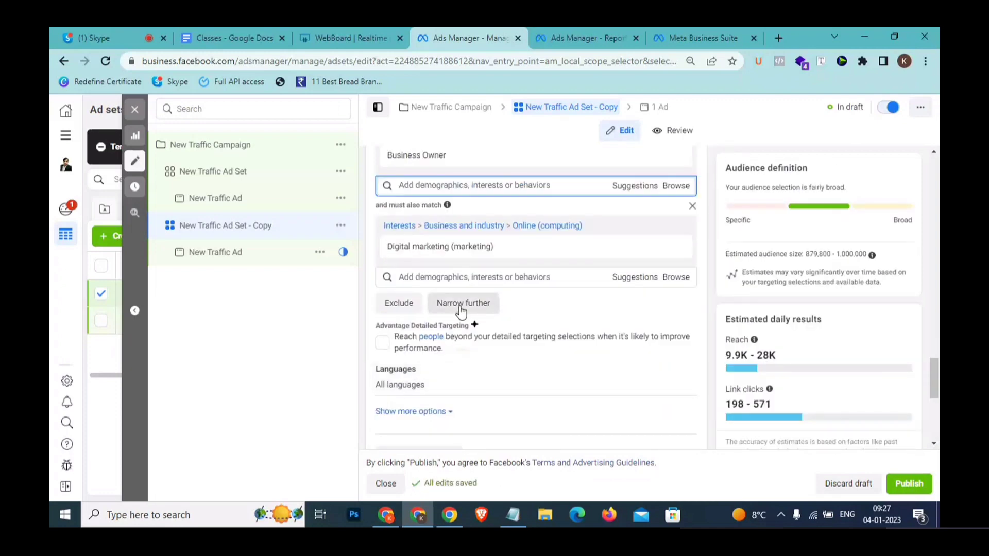
{"action": "left_click_drag", "start_coordinate": [805, 254], "coordinate": [865, 253]}
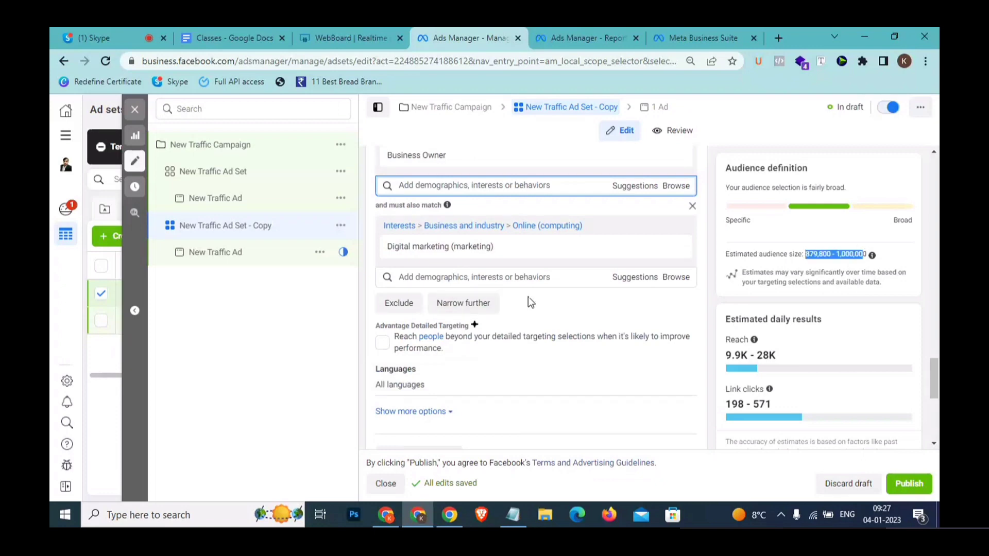
- Narrow the audience further with the Search engine optimization (software) interest and highlight the estimated audience size
{"action": "left_click", "coordinate": [464, 302]}
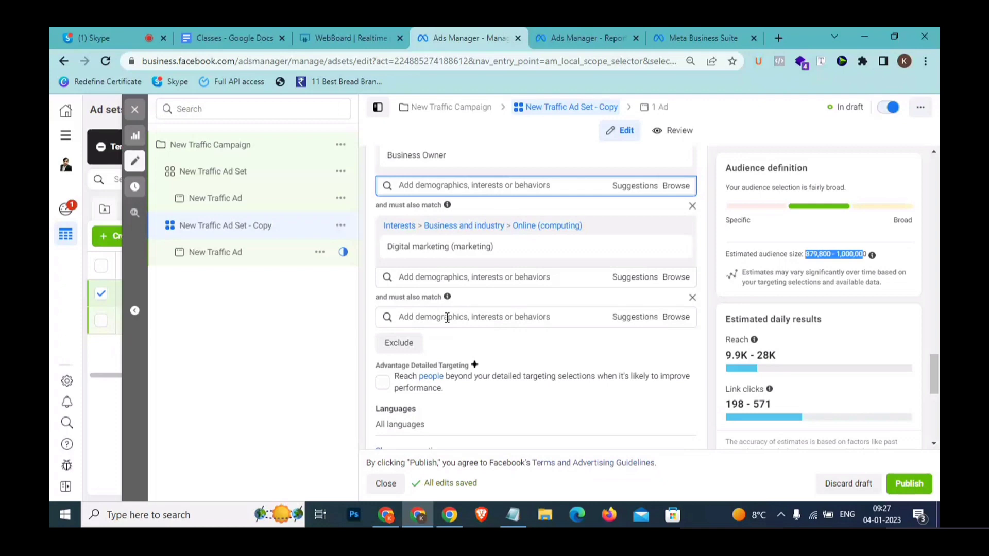
{"action": "left_click", "coordinate": [447, 317]}
{"action": "type", "text": "seo"}
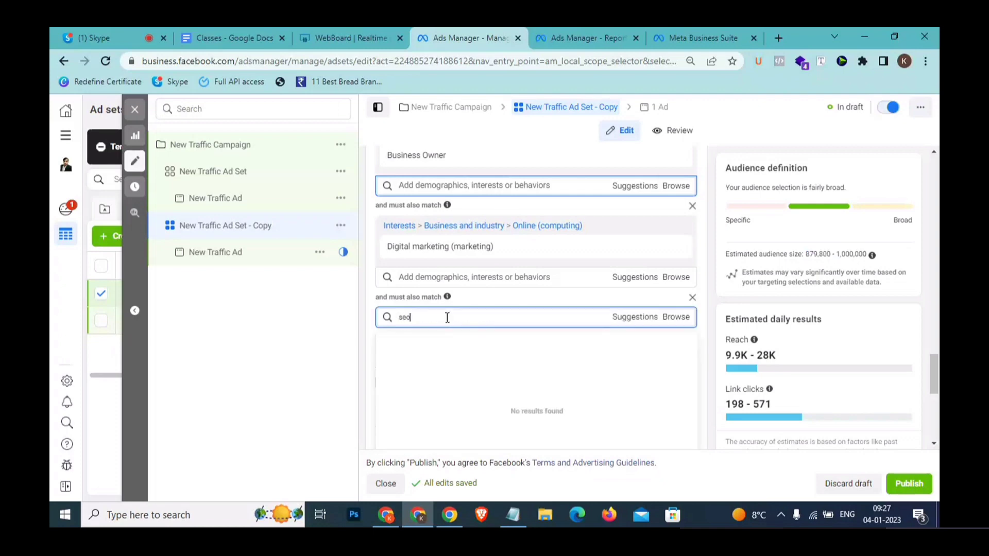
{"action": "key", "text": "BackSpace"}
{"action": "key", "text": "BackSpace"}
{"action": "type", "text": "earc"}
{"action": "type", "text": "h e"}
{"action": "type", "text": "ngine op"}
{"action": "type", "text": "y"}
{"action": "key", "text": "BackSpace"}
{"action": "type", "text": "timiz"}
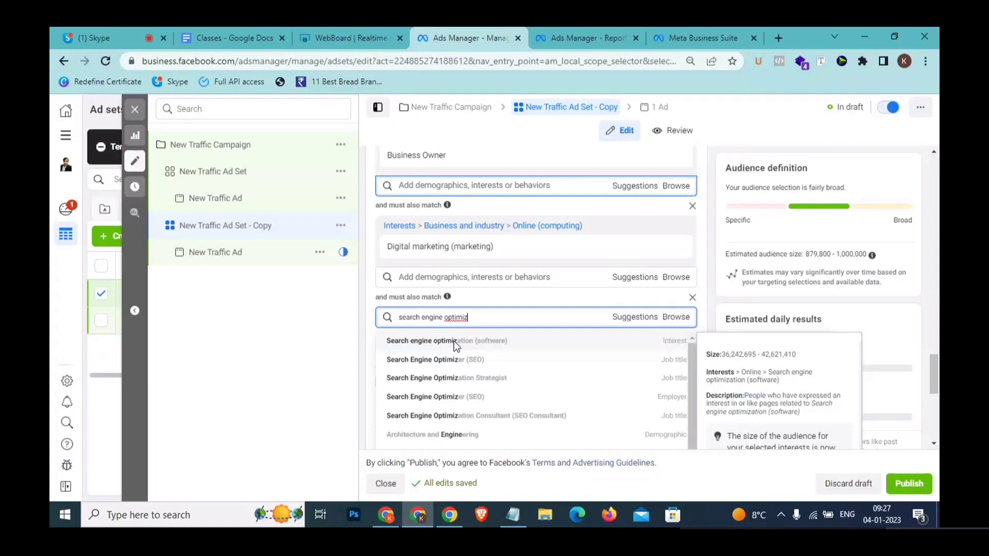
{"action": "left_click", "coordinate": [453, 341]}
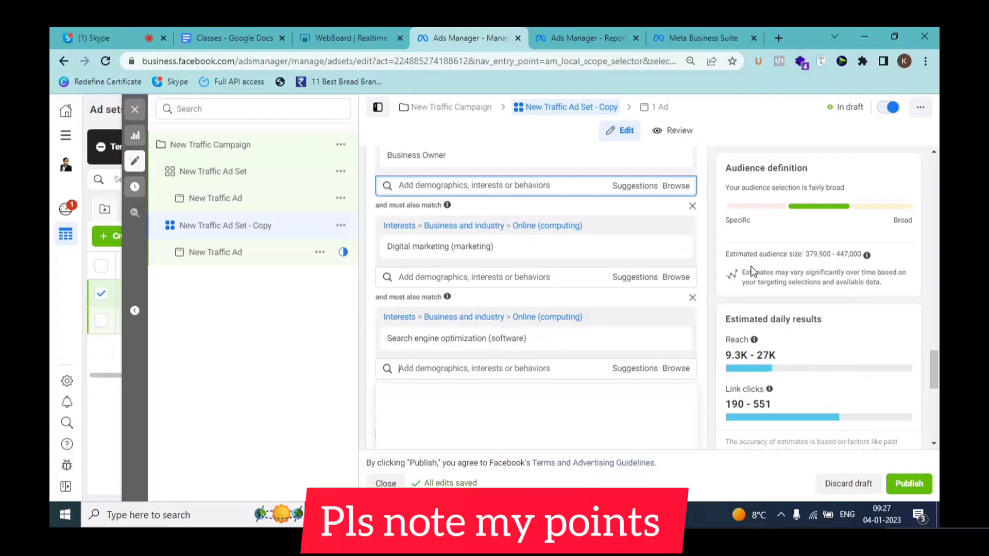
{"action": "left_click_drag", "start_coordinate": [876, 258], "coordinate": [823, 253]}
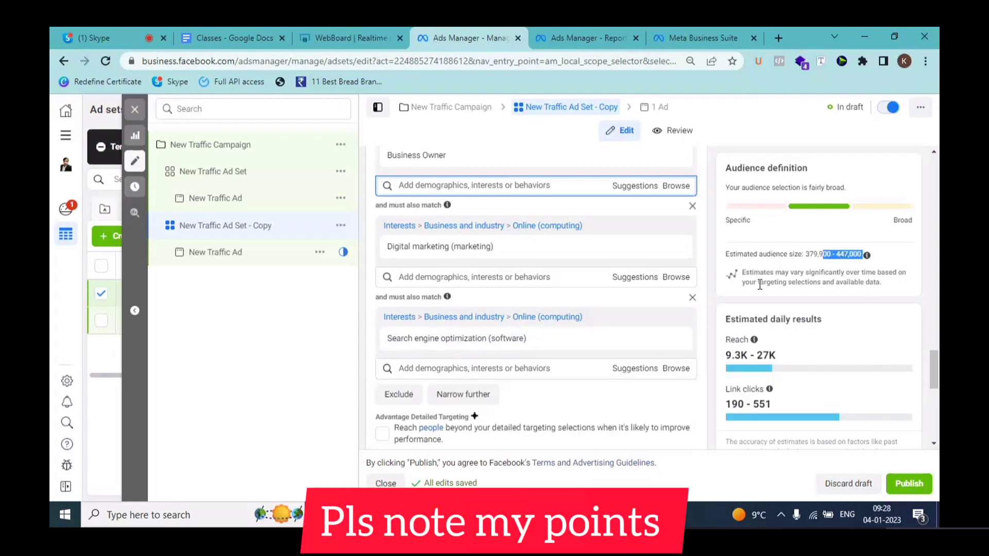
- Add the line "Narrow >> Sath ke >> Dusri condition Match" below the Notepad notes and highlight "Dusri condition"
{"action": "left_click", "coordinate": [623, 515]}
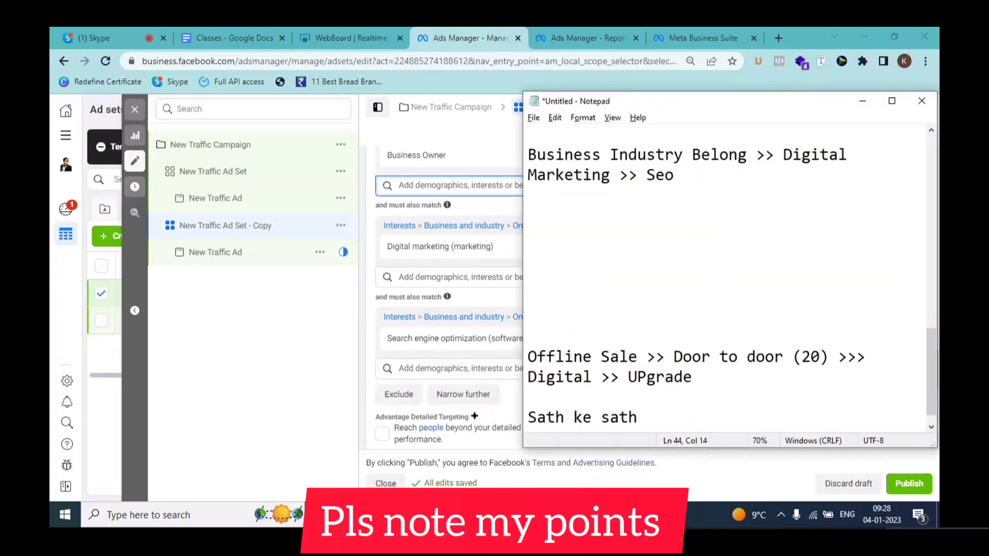
{"action": "key", "text": "Return"}
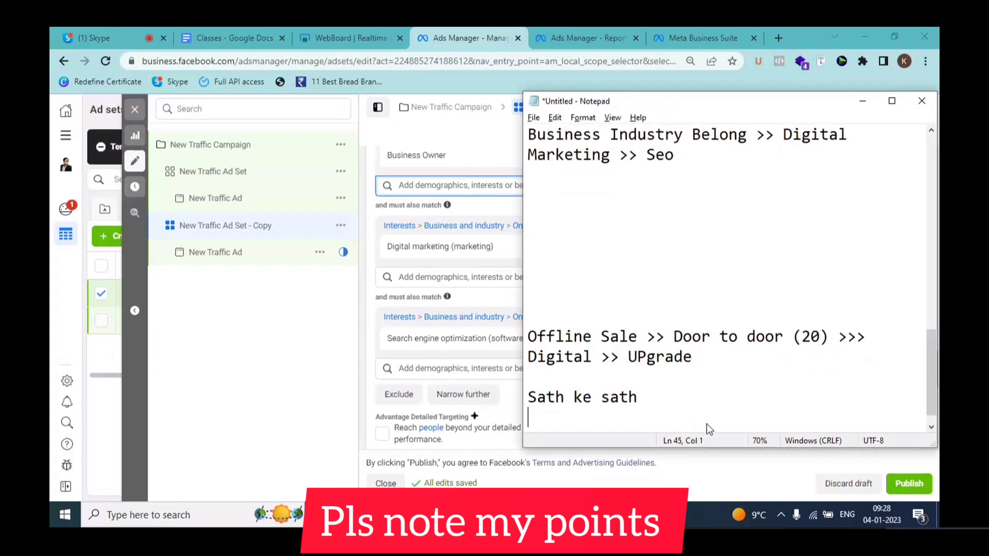
{"action": "key", "text": "Return"}
{"action": "key", "text": "Return"}
{"action": "type", "text": "Narrow"}
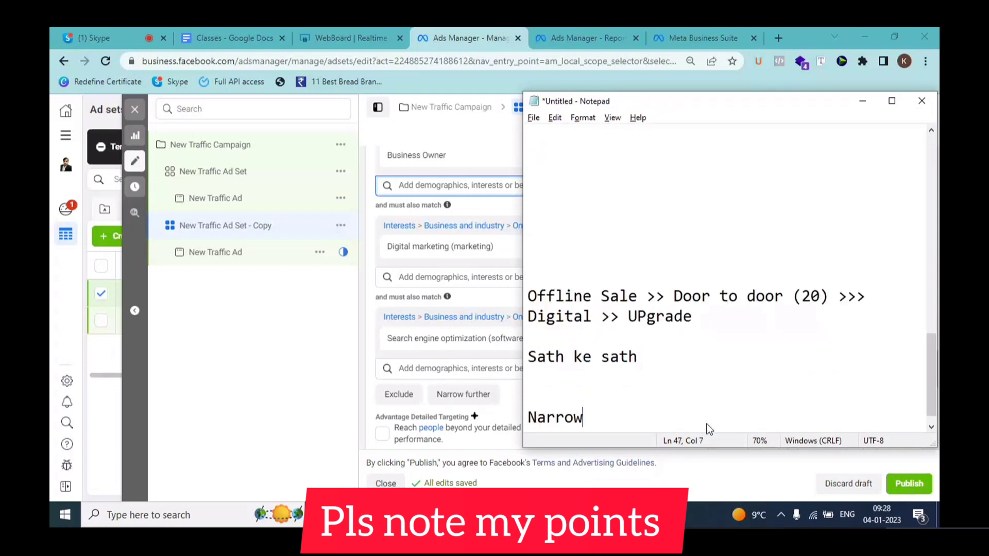
{"action": "type", "text": " >> Sath ke"}
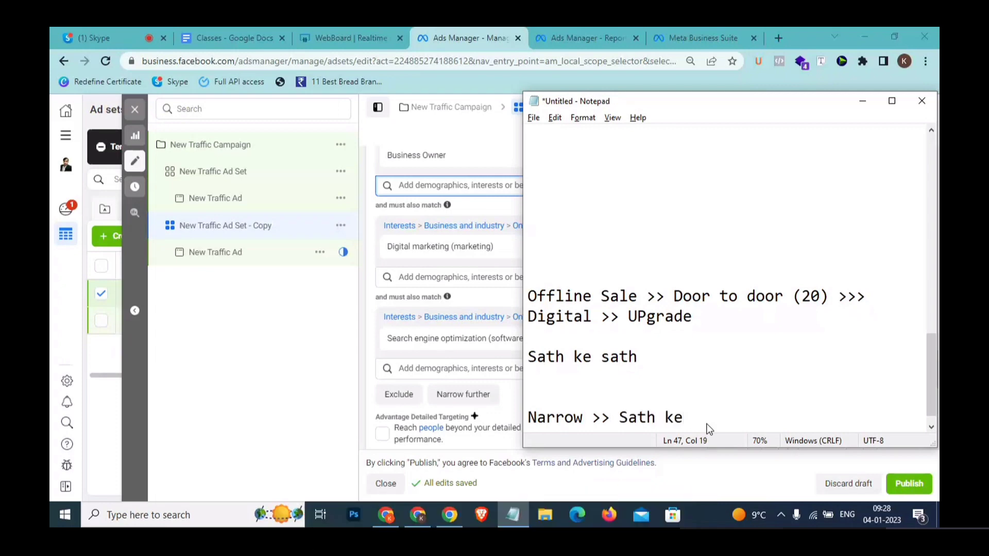
{"action": "type", "text": " >> Dur"}
{"action": "key", "text": "BackSpace"}
{"action": "type", "text": "s"}
{"action": "key", "text": "BackSpace"}
{"action": "type", "text": "sri condition "}
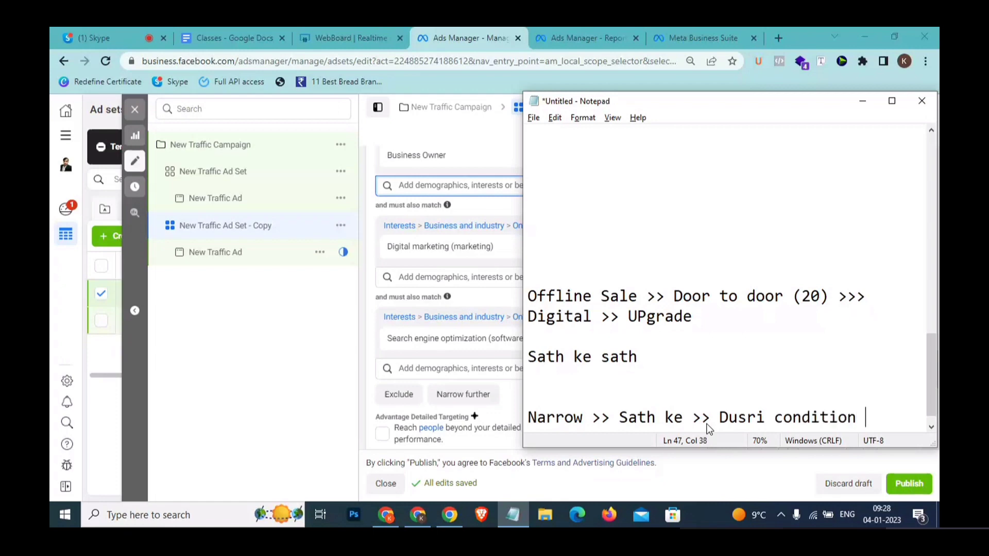
{"action": "type", "text": "Match"}
{"action": "left_click_drag", "start_coordinate": [719, 416], "coordinate": [859, 417]}
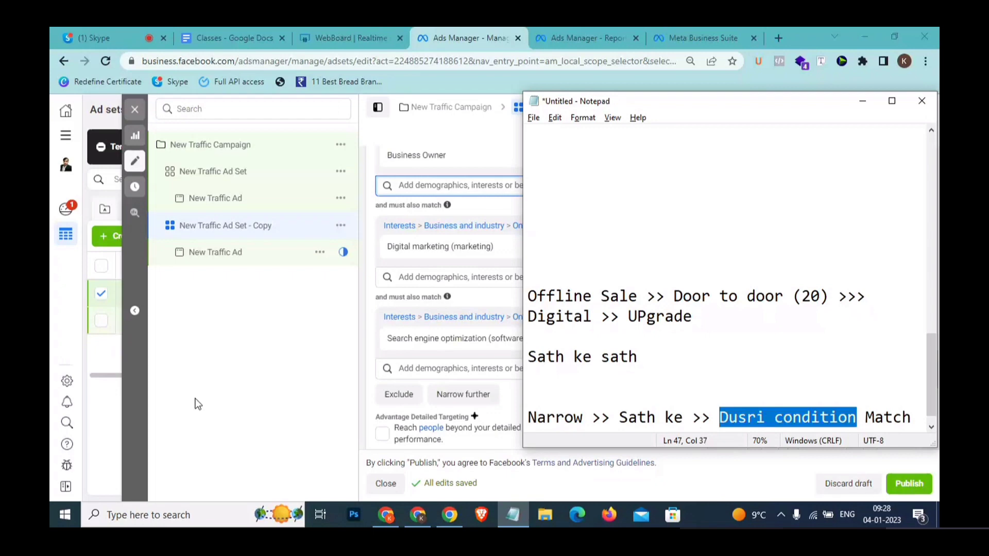
- Return to Ads Manager and review the copied ad set's detailed targeting groups, from the SEO interest back up to small business owners
{"action": "left_click", "coordinate": [310, 385]}
{"action": "scroll", "coordinate": [580, 339], "scroll_direction": "down", "scroll_amount": 3}
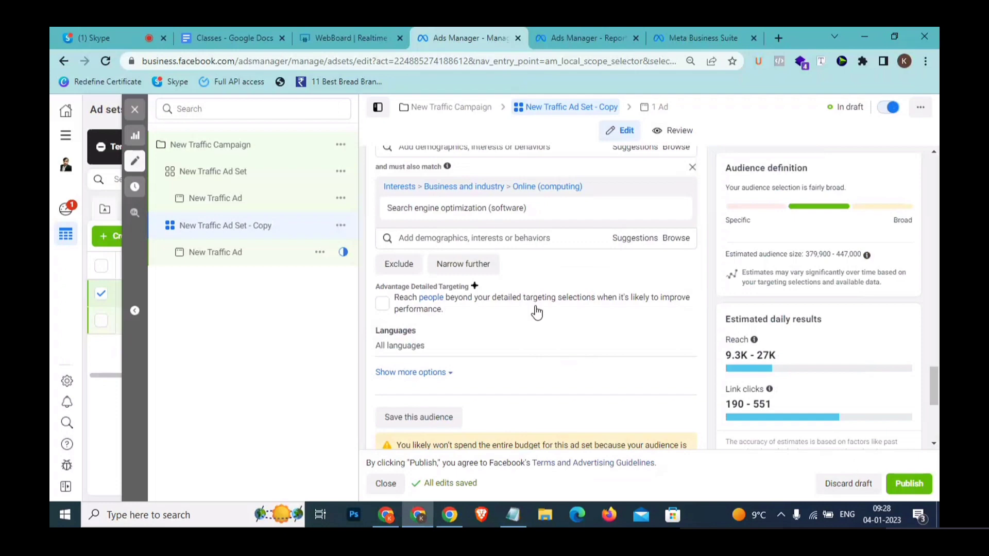
{"action": "scroll", "coordinate": [536, 310], "scroll_direction": "up", "scroll_amount": 2}
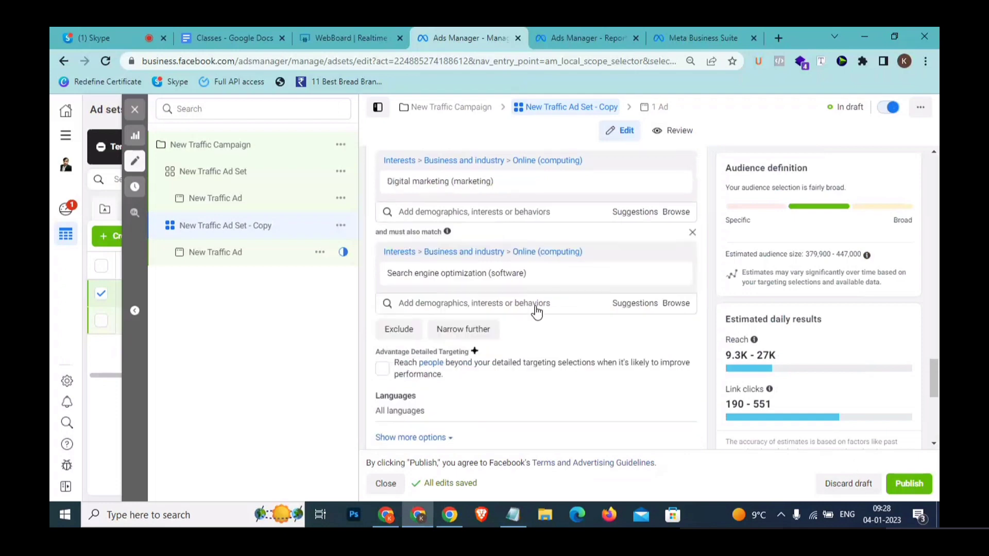
{"action": "left_click", "coordinate": [155, 34]}
{"action": "left_click", "coordinate": [236, 29]}
{"action": "left_click", "coordinate": [449, 28]}
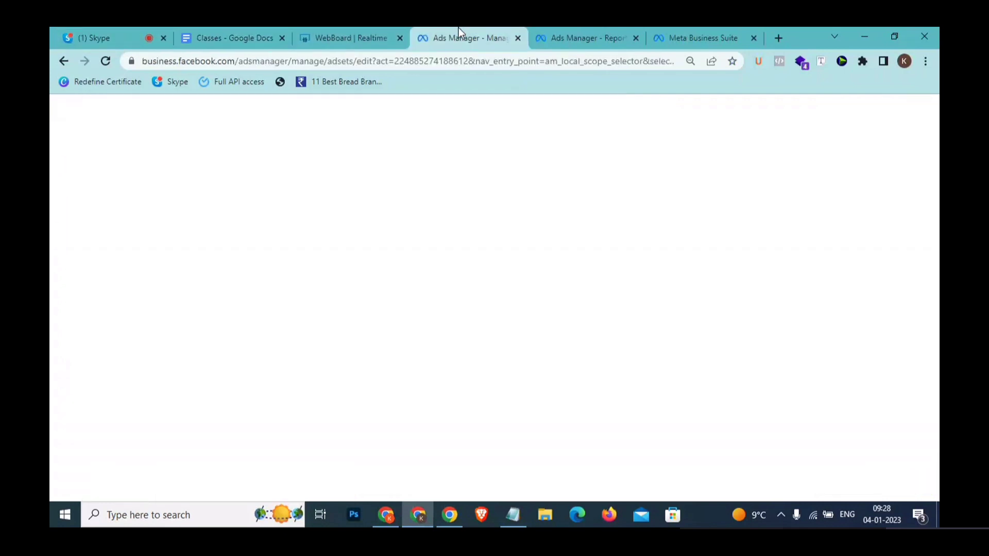
{"action": "scroll", "coordinate": [492, 263], "scroll_direction": "up", "scroll_amount": 4}
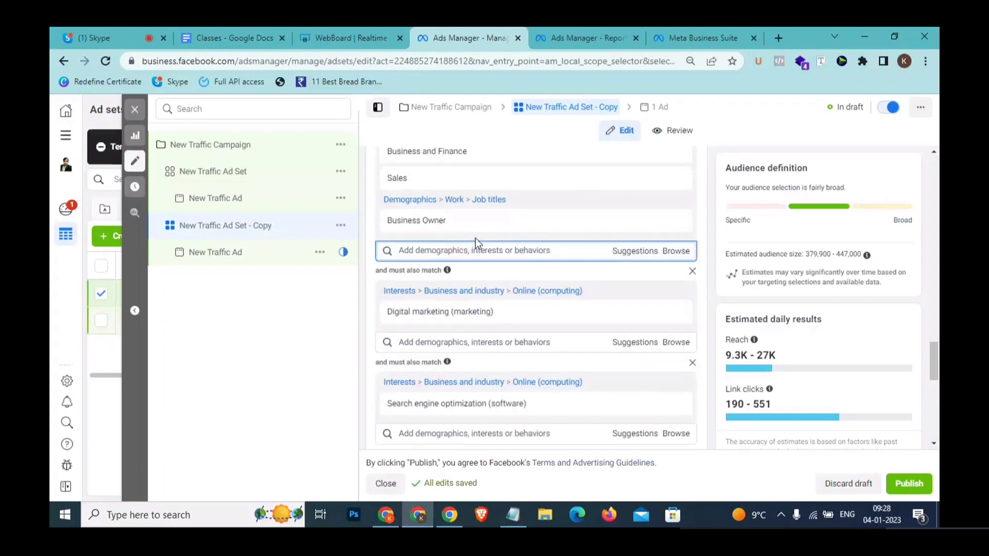
{"action": "scroll", "coordinate": [475, 242], "scroll_direction": "up", "scroll_amount": 2}
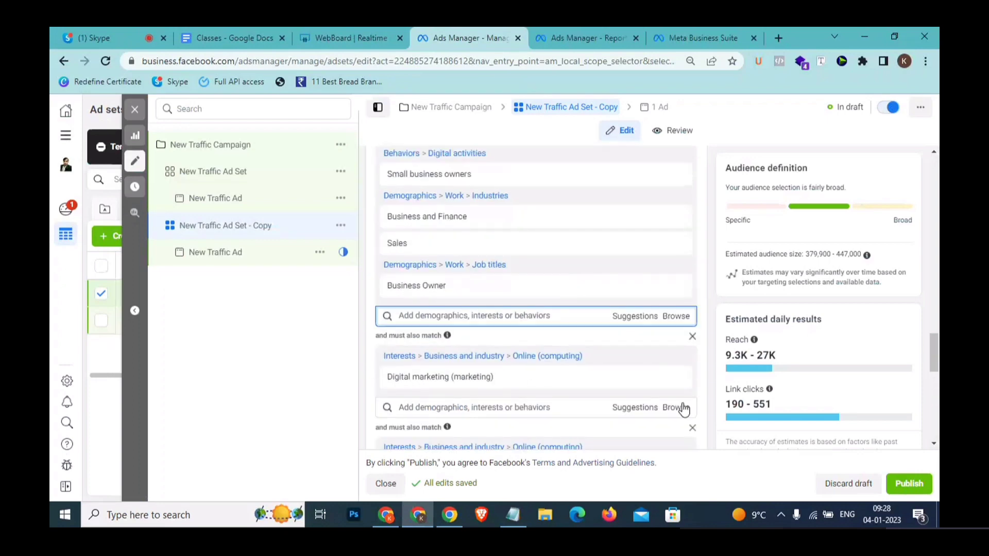
- Switch to Notepad and add the line "Perfect Audinece" below the narrowing note
{"action": "left_click", "coordinate": [515, 514]}
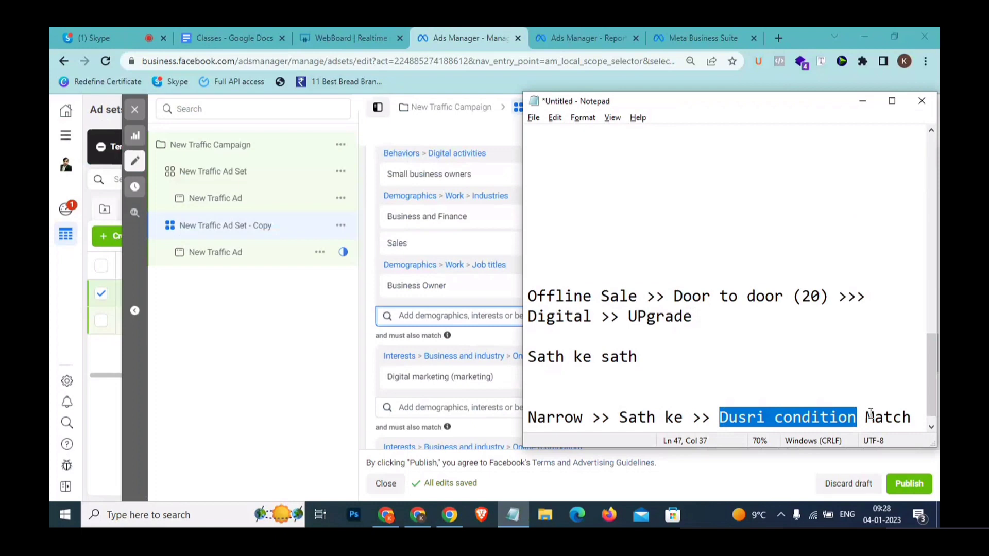
{"action": "left_click", "coordinate": [906, 413]}
{"action": "key", "text": "Return"}
{"action": "key", "text": "Return"}
{"action": "key", "text": "Return"}
{"action": "type", "text": "Perfe"}
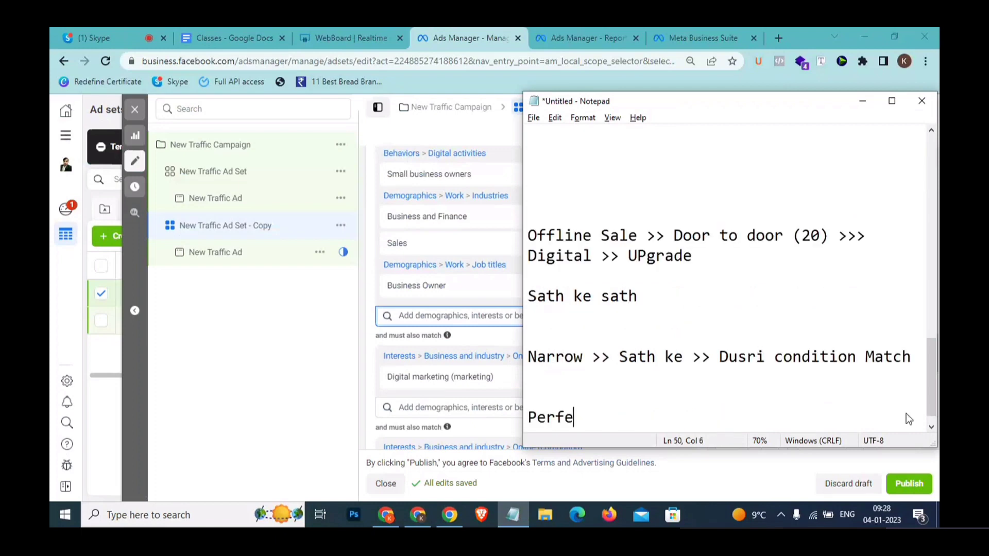
{"action": "type", "text": "ct Audinece"}
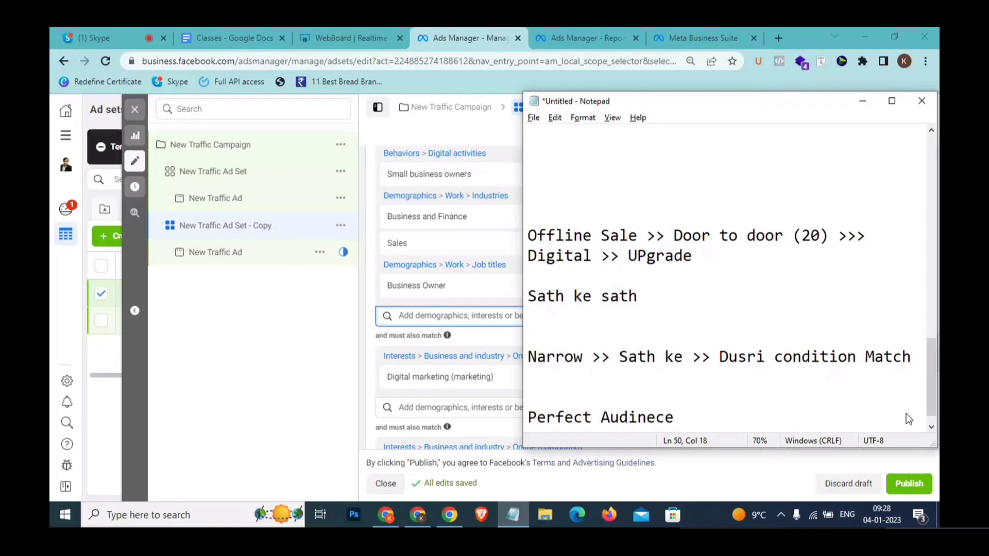
- Back in Ads Manager, examine the business owner and sales targeting, and highlight the Digital marketing (marketing) must-also-match interest
{"action": "left_click", "coordinate": [368, 371]}
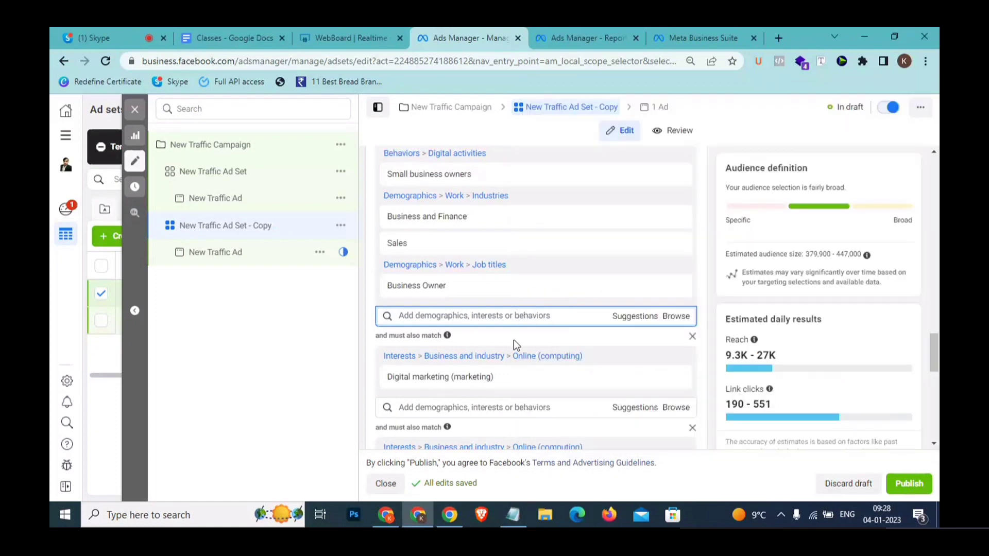
{"action": "scroll", "coordinate": [514, 344], "scroll_direction": "down", "scroll_amount": 1}
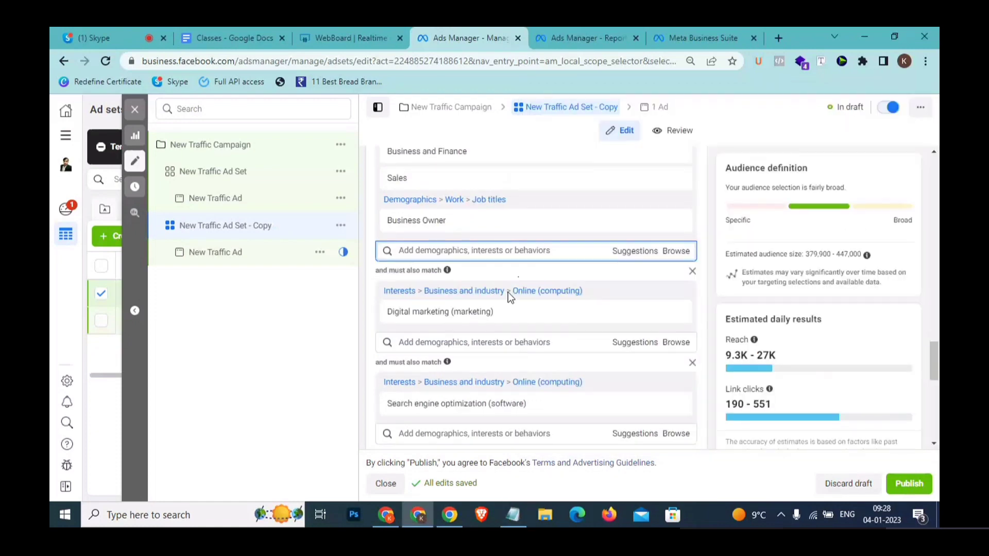
{"action": "scroll", "coordinate": [508, 292], "scroll_direction": "up", "scroll_amount": 1}
{"action": "mouse_move", "coordinate": [440, 264]}
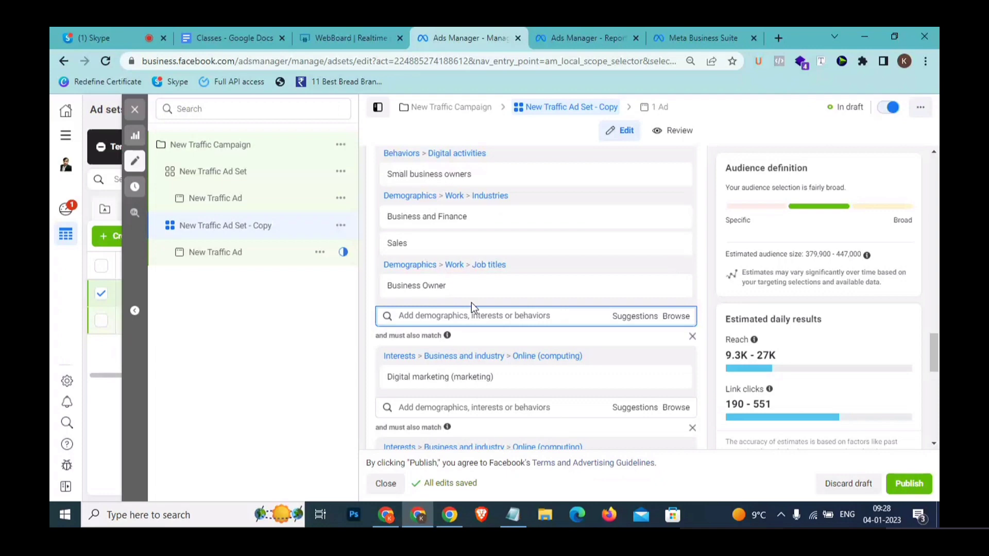
{"action": "scroll", "coordinate": [471, 302], "scroll_direction": "up", "scroll_amount": 1}
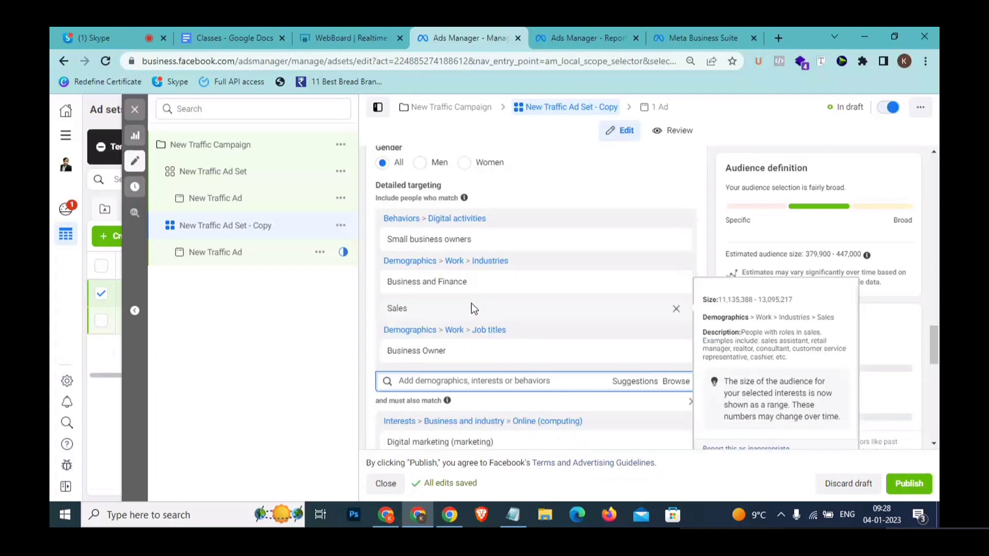
{"action": "scroll", "coordinate": [471, 304], "scroll_direction": "down", "scroll_amount": 1}
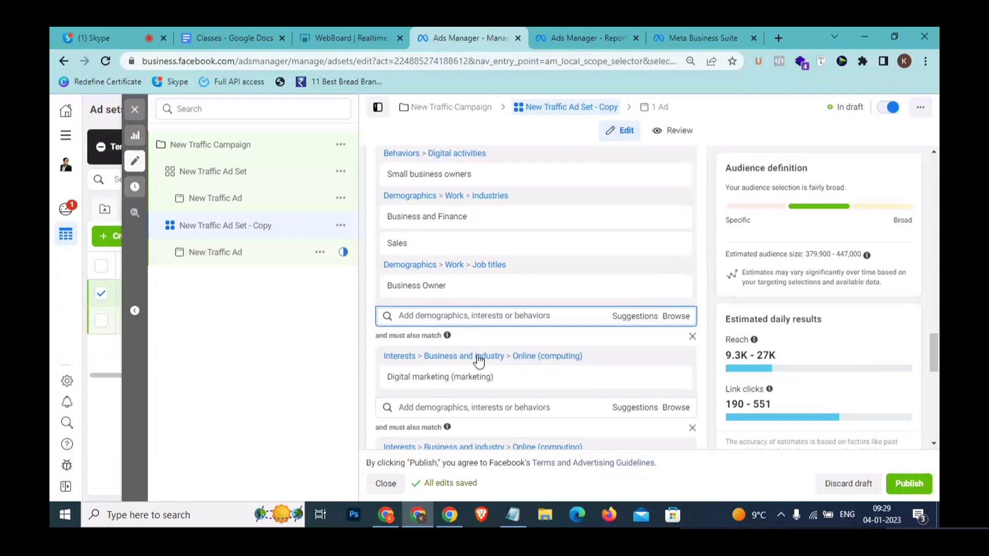
{"action": "mouse_move", "coordinate": [497, 378]}
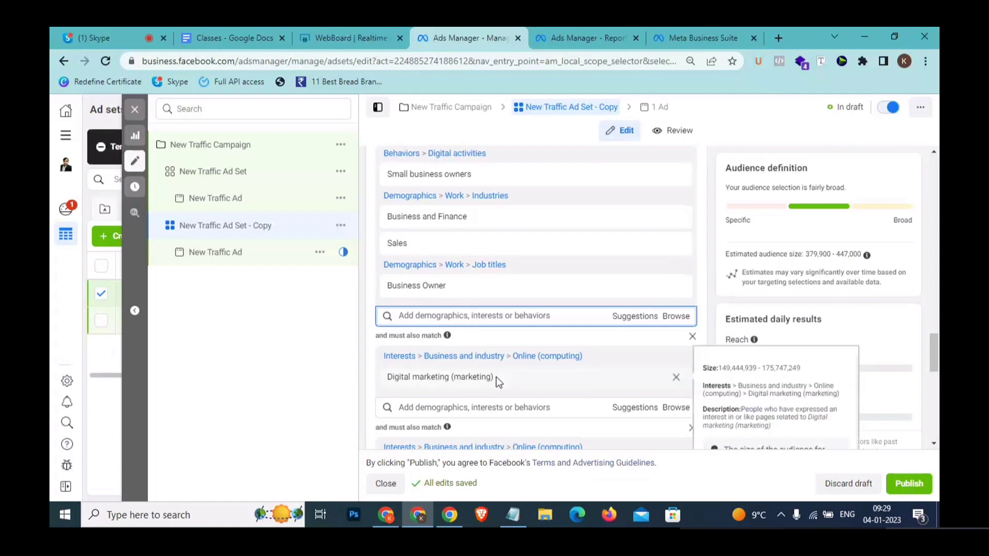
{"action": "left_click_drag", "start_coordinate": [516, 380], "coordinate": [426, 380]}
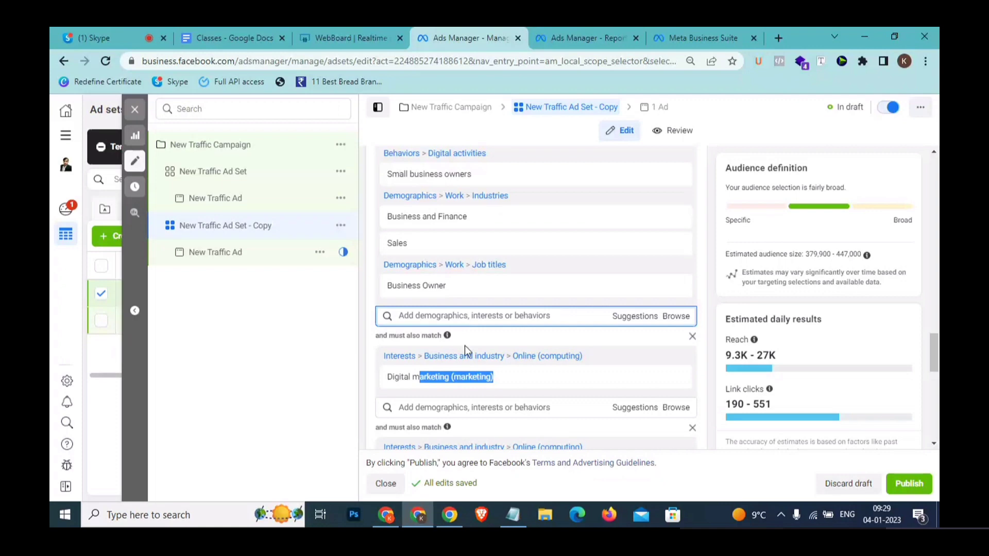
{"action": "mouse_move", "coordinate": [465, 380]}
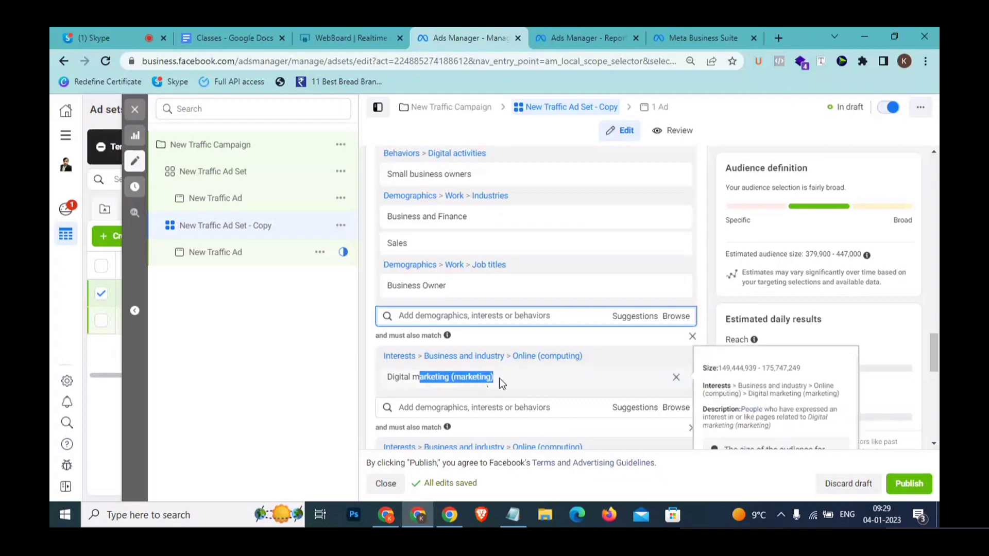
{"action": "scroll", "coordinate": [499, 378], "scroll_direction": "down", "scroll_amount": 2}
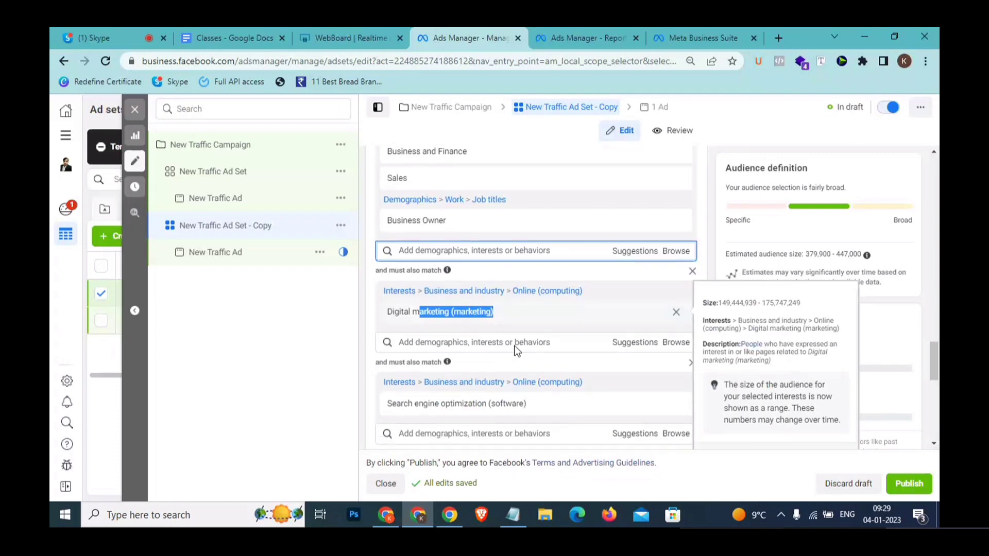
- Highlight the "Perfect Audinece" line in Notepad and append "Avatar" to it
{"action": "left_click", "coordinate": [519, 517]}
{"action": "left_click_drag", "start_coordinate": [693, 417], "coordinate": [556, 417]}
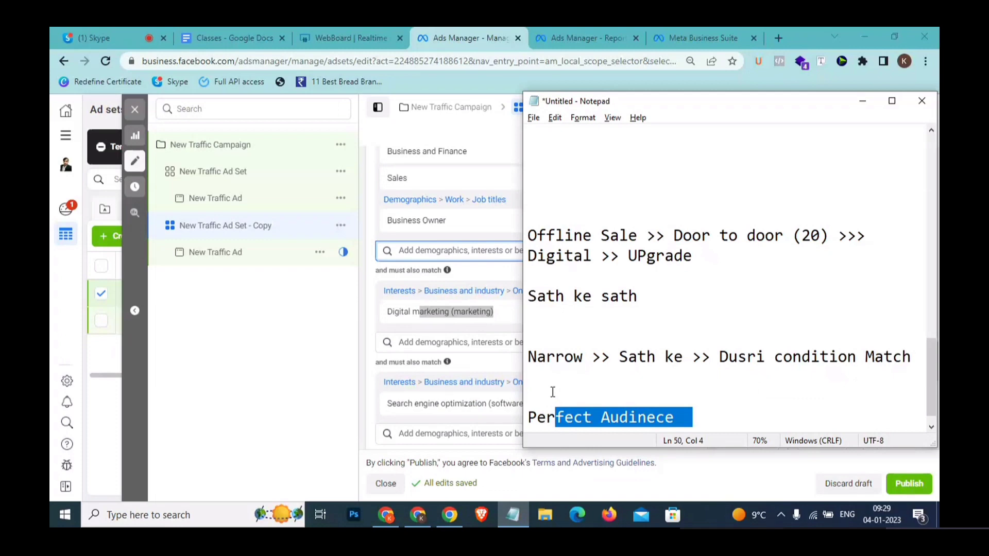
{"action": "left_click", "coordinate": [707, 419]}
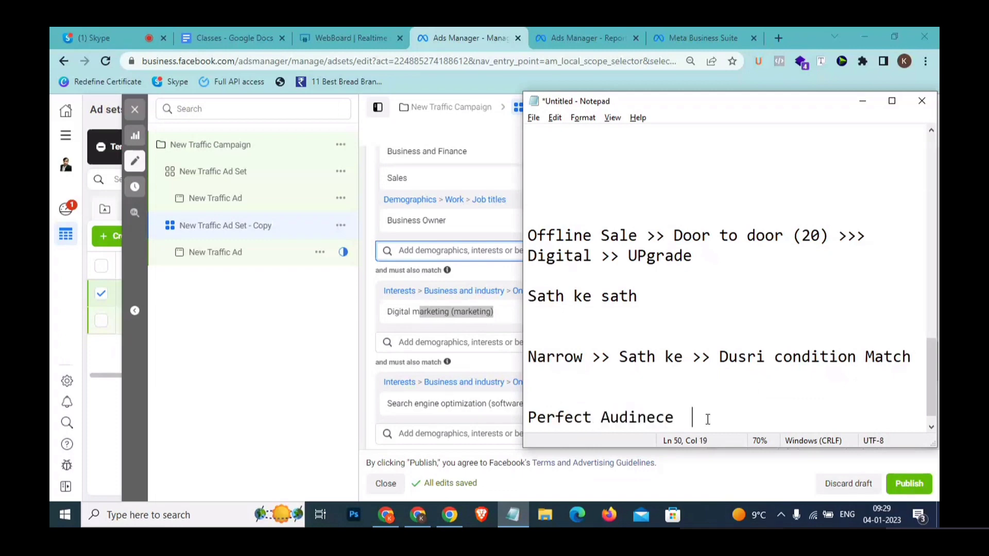
{"action": "left_click_drag", "start_coordinate": [707, 419], "coordinate": [530, 407]}
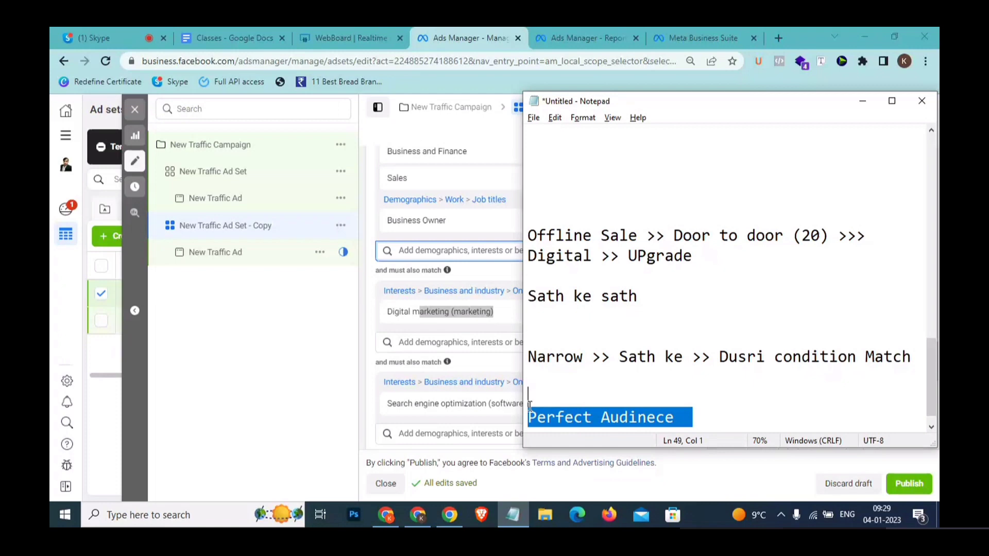
{"action": "left_click", "coordinate": [698, 418]}
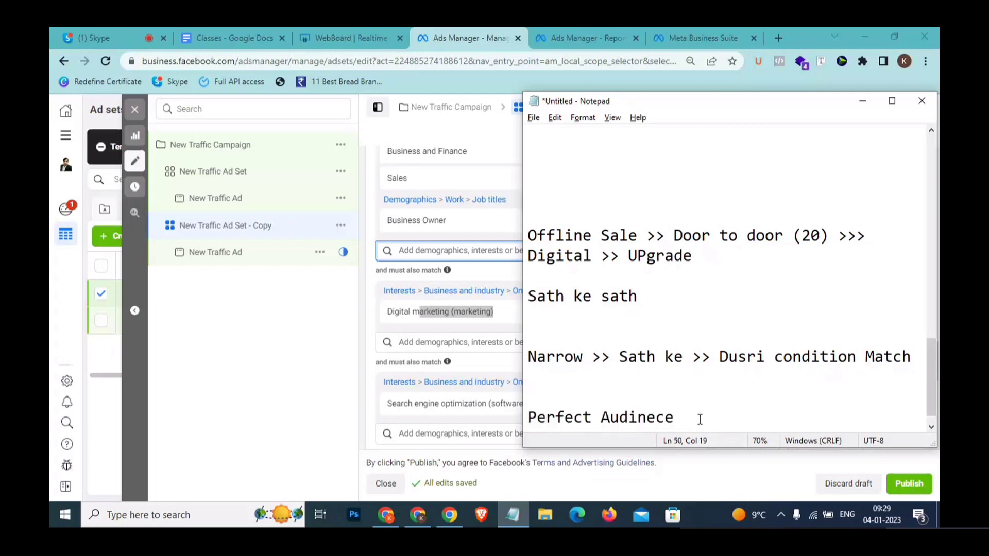
{"action": "type", "text": "Avad"}
{"action": "key", "text": "BackSpace"}
{"action": "type", "text": "tar"}
- Switch to the Classes document in Google Docs and highlight the narrow audience concept and need-of-narrowing bullets
{"action": "left_click", "coordinate": [339, 349]}
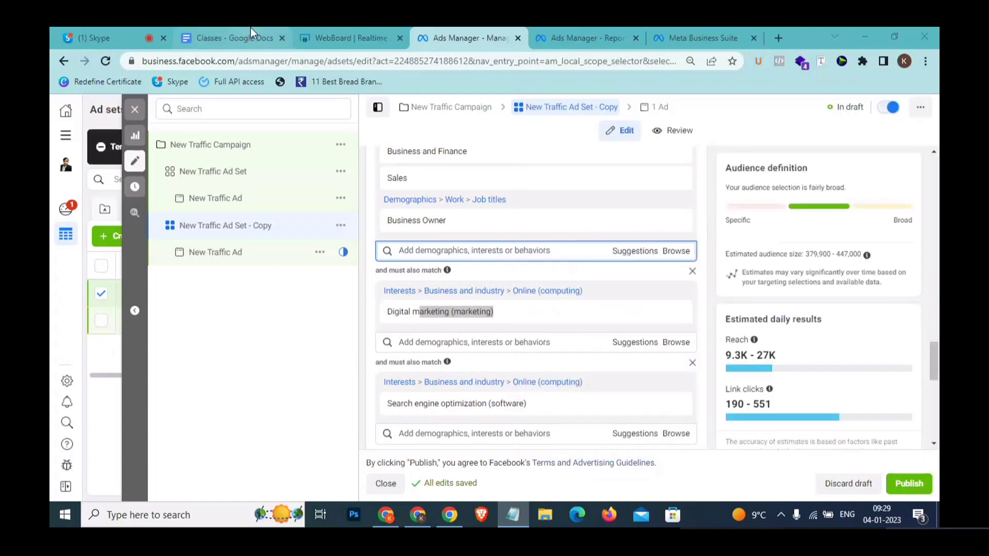
{"action": "left_click", "coordinate": [250, 29]}
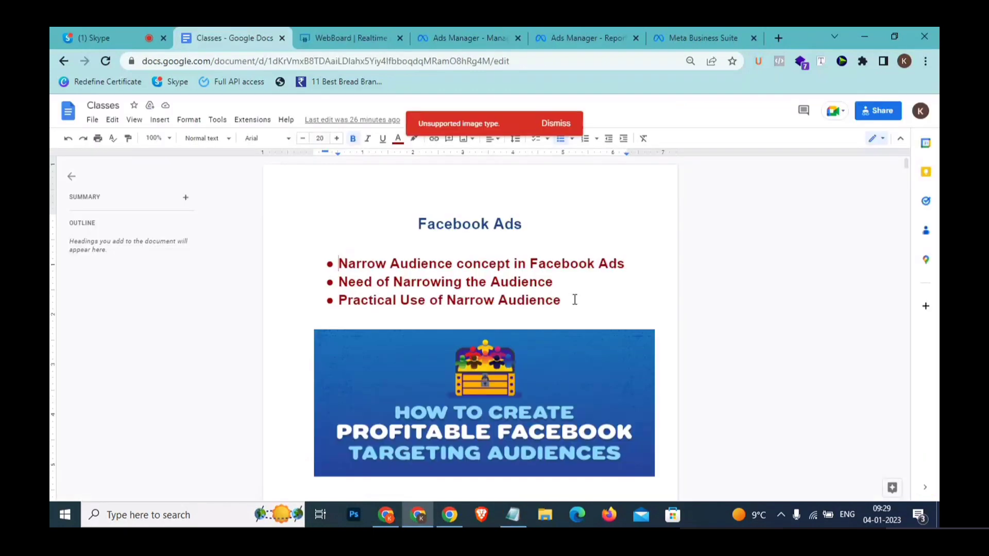
{"action": "left_click_drag", "start_coordinate": [564, 301], "coordinate": [624, 265]}
{"action": "left_click", "coordinate": [344, 259]}
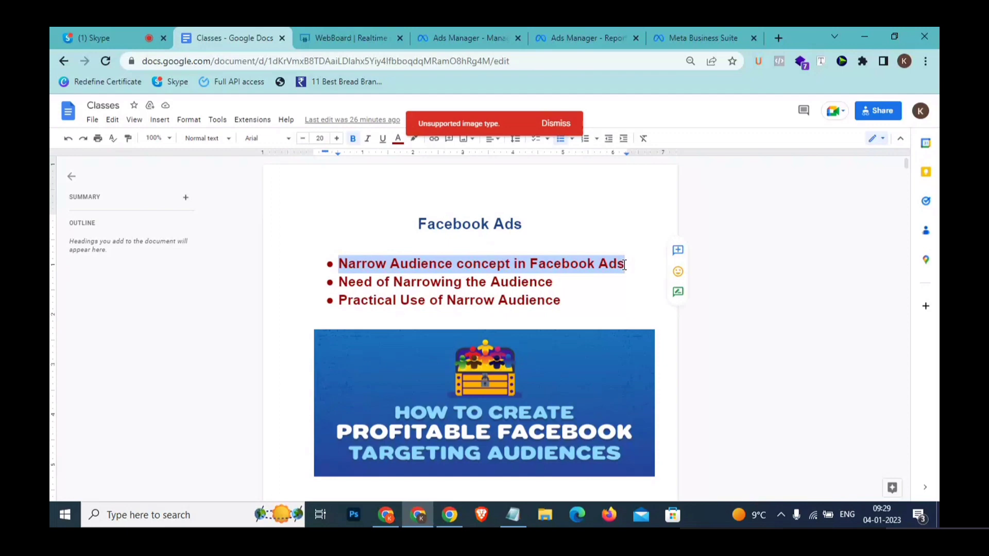
{"action": "left_click_drag", "start_coordinate": [553, 283], "coordinate": [389, 282]}
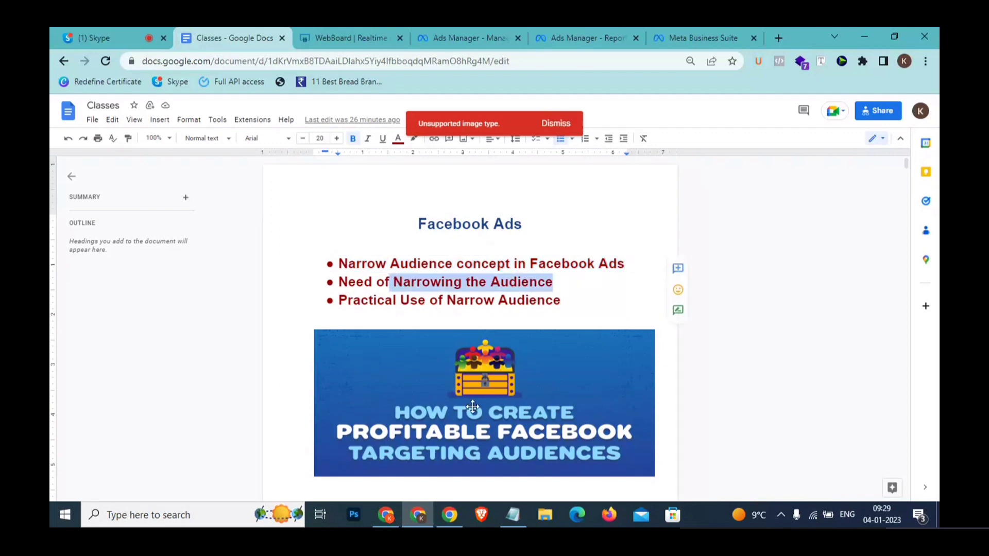
- Highlight the "Perfect Audinece Avatar" line in Notepad and the "Practical Use of Narrow Audience" bullet in the Classes document
{"action": "key", "text": "alt+Tab"}
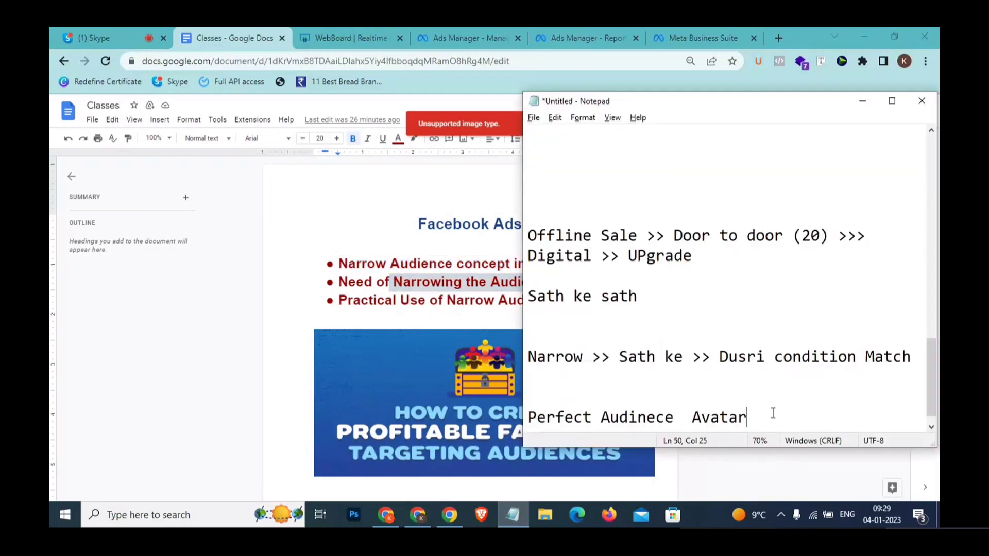
{"action": "left_click_drag", "start_coordinate": [747, 416], "coordinate": [531, 412]}
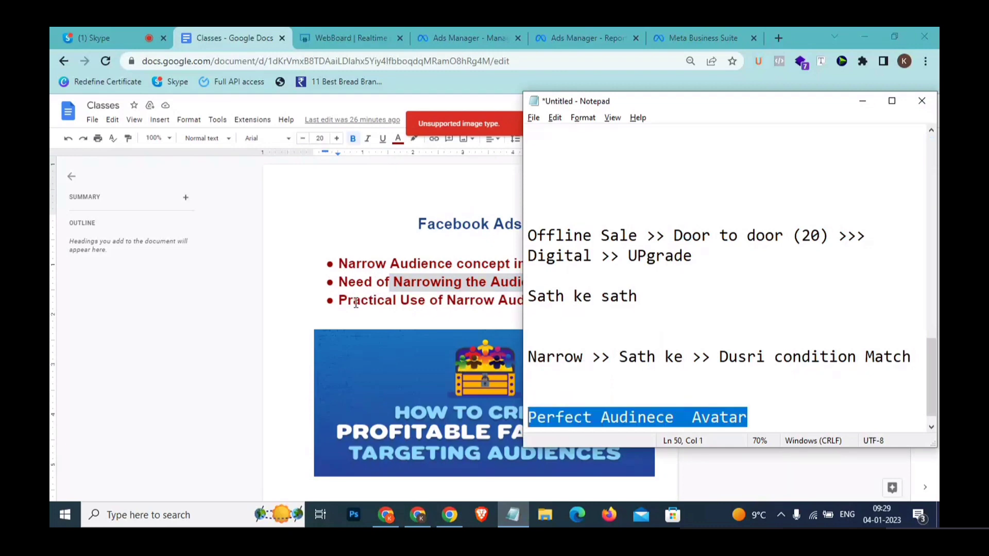
{"action": "left_click_drag", "start_coordinate": [356, 301], "coordinate": [535, 311]}
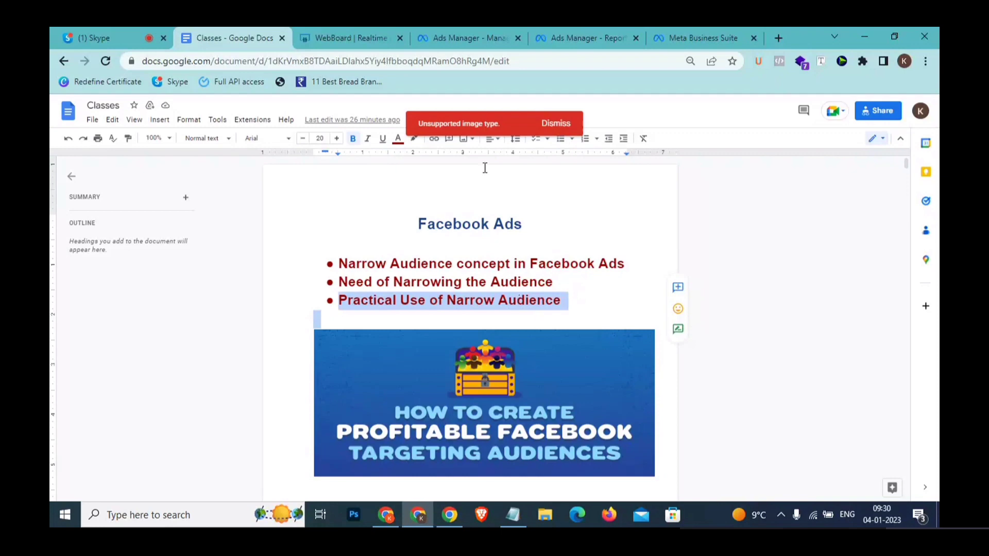
- Switch back to Ads Manager and show the account's campaigns list
{"action": "left_click", "coordinate": [468, 38]}
{"action": "left_click", "coordinate": [344, 209]}
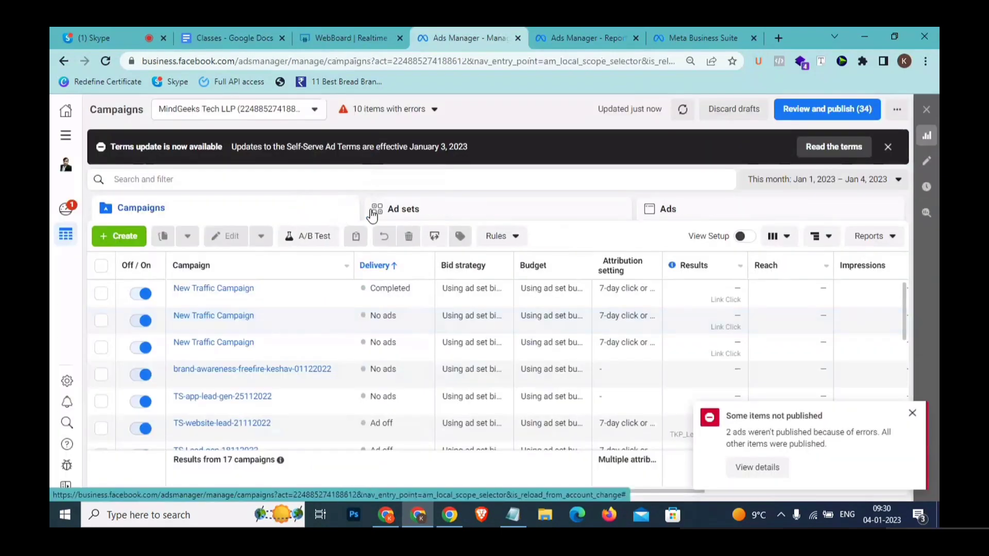
- Dismiss the unpublished items notice and open the Age and gender standard report in Ads Reporting
{"action": "left_click", "coordinate": [878, 237]}
{"action": "left_click", "coordinate": [910, 412]}
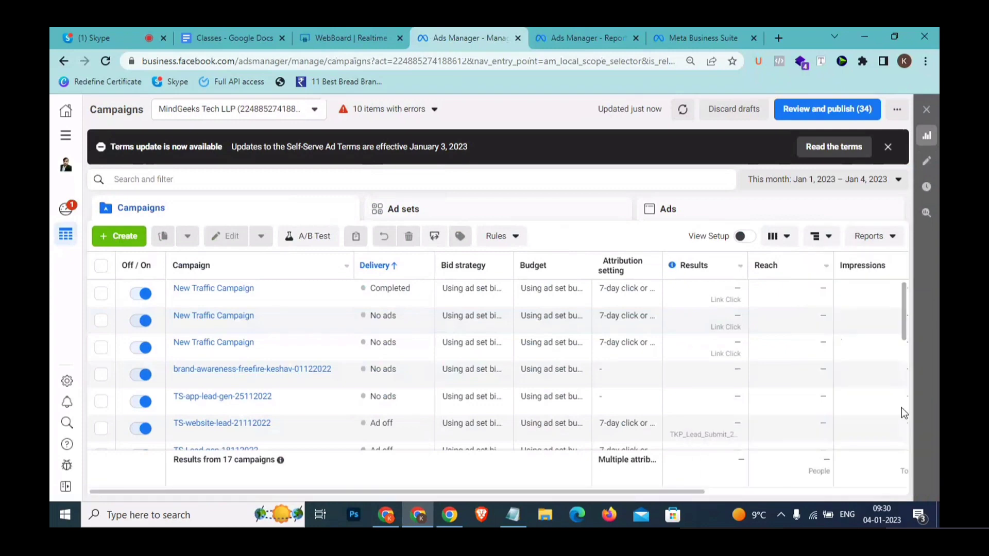
{"action": "left_click", "coordinate": [885, 239]}
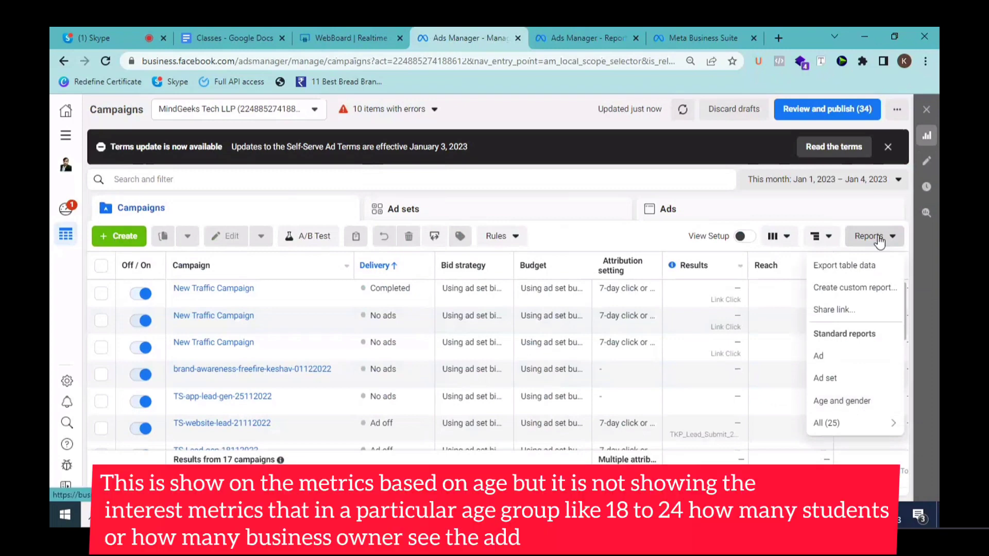
{"action": "left_click", "coordinate": [841, 400]}
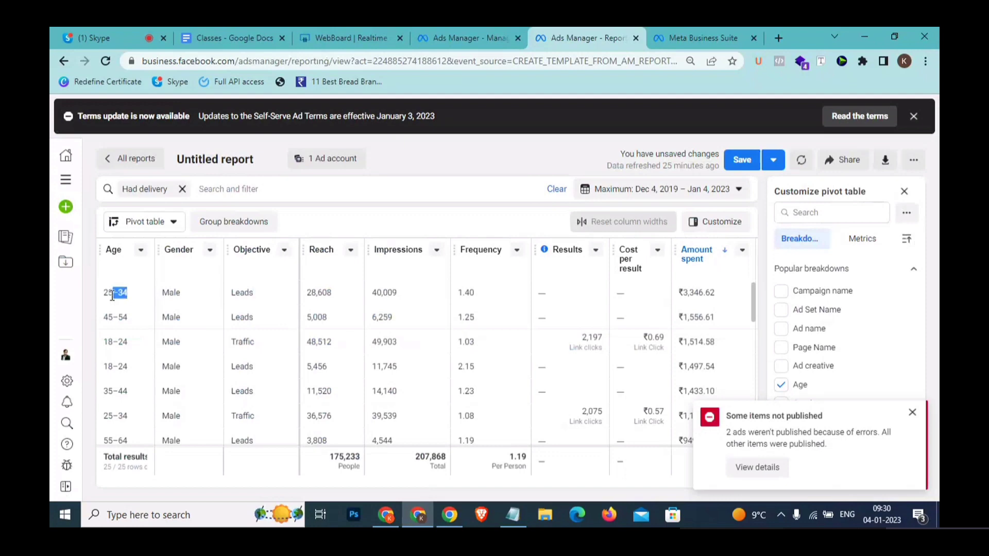
- Highlight the age, gender, reach and impressions cells of the 25–34 male Leads row in the report
{"action": "left_click_drag", "start_coordinate": [112, 295], "coordinate": [103, 295]}
{"action": "left_click_drag", "start_coordinate": [332, 290], "coordinate": [317, 292]}
{"action": "left_click_drag", "start_coordinate": [389, 292], "coordinate": [372, 293]}
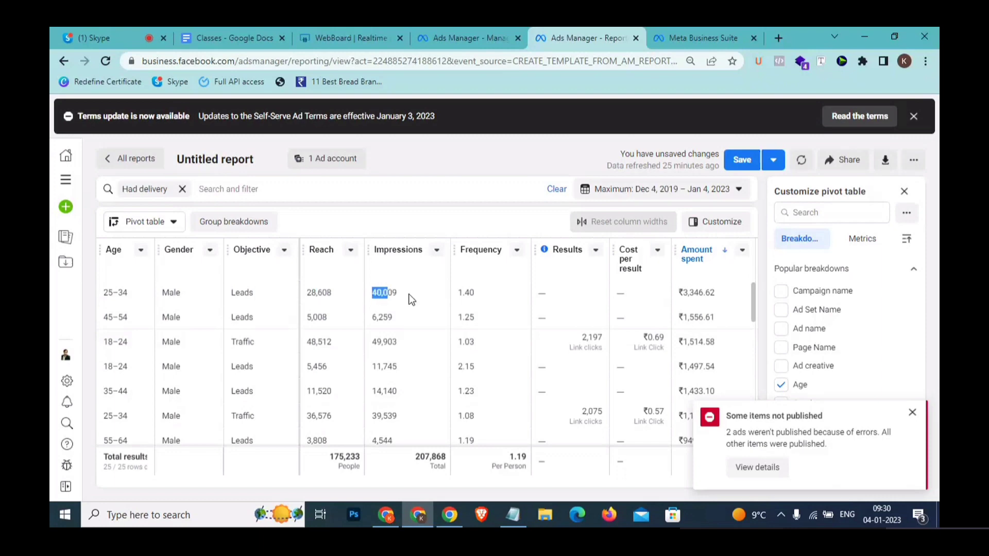
{"action": "left_click", "coordinate": [208, 291]}
{"action": "left_click_drag", "start_coordinate": [189, 297], "coordinate": [162, 294]}
{"action": "left_click", "coordinate": [257, 293]}
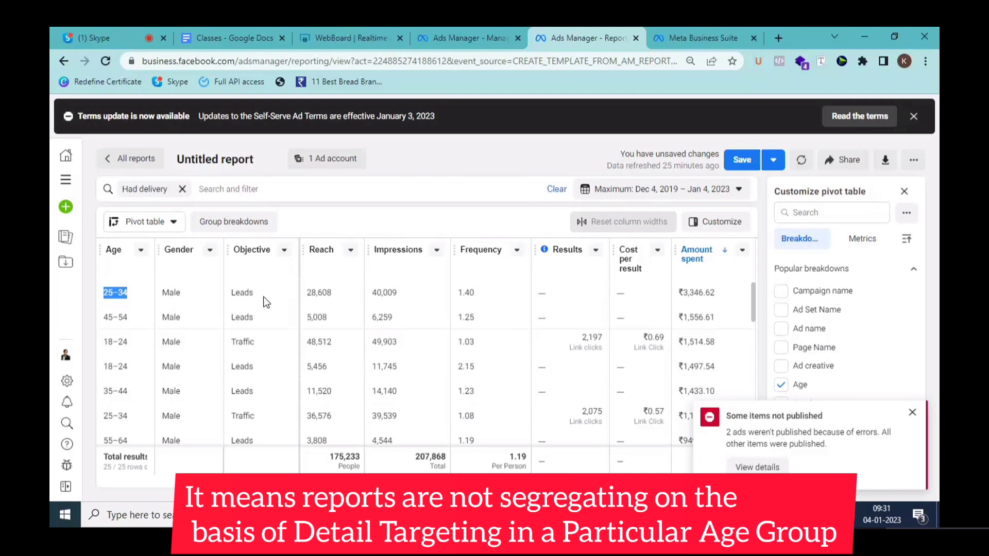
{"action": "left_click", "coordinate": [391, 290]}
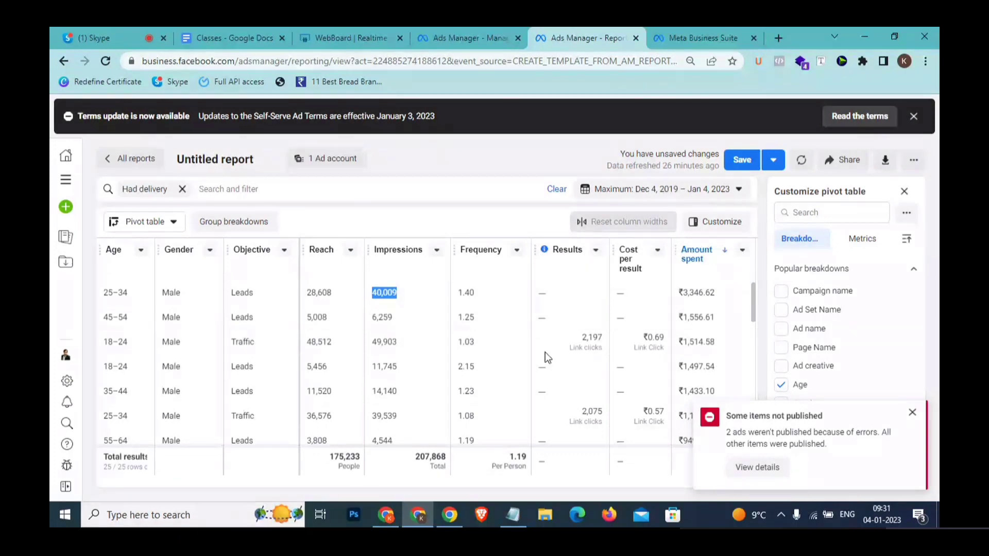
- Switch to Notepad and add the heading "Variation:1" a few lines below the "Perfect Audinece Avatar" line
{"action": "left_click", "coordinate": [513, 515]}
{"action": "left_click", "coordinate": [766, 413]}
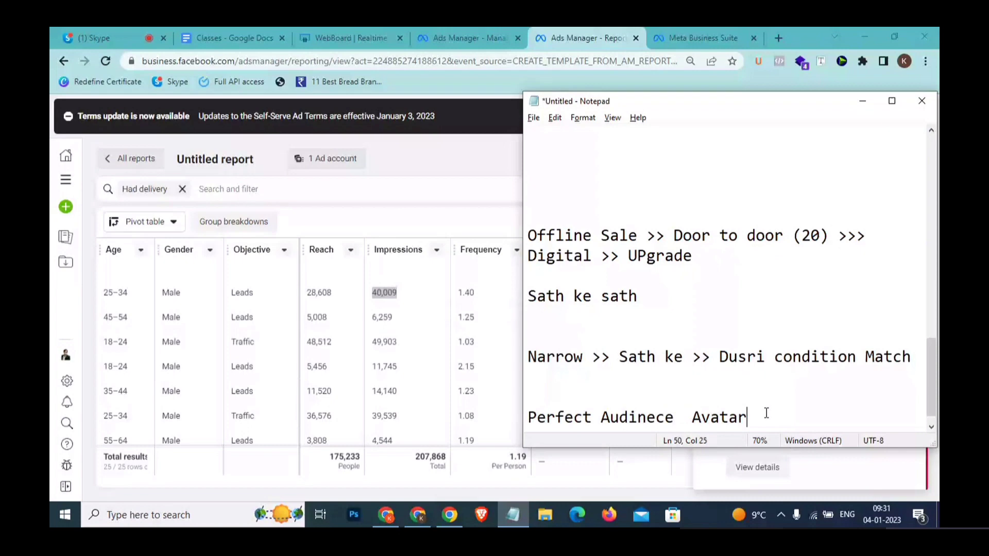
{"action": "scroll", "coordinate": [766, 413], "scroll_direction": "up", "scroll_amount": 1}
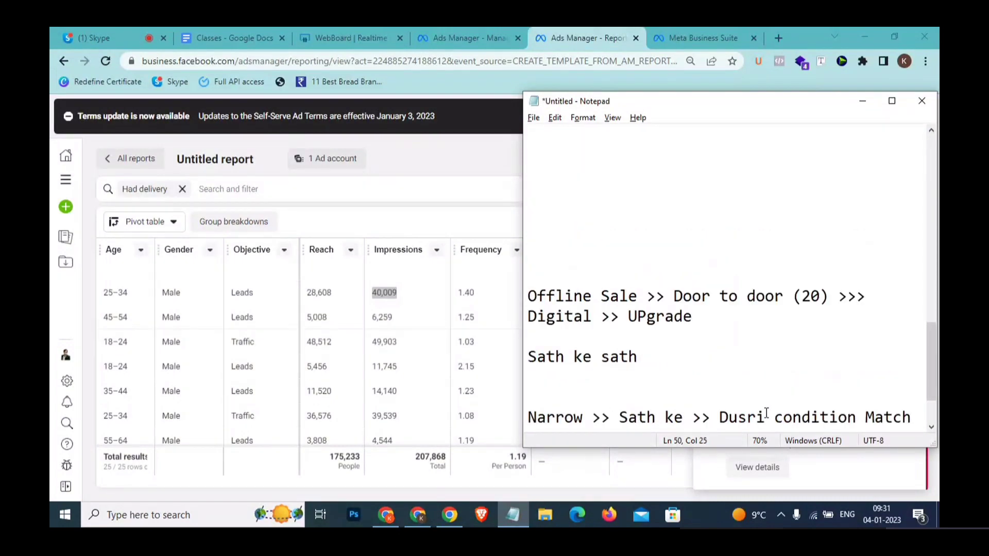
{"action": "scroll", "coordinate": [766, 413], "scroll_direction": "up", "scroll_amount": 5}
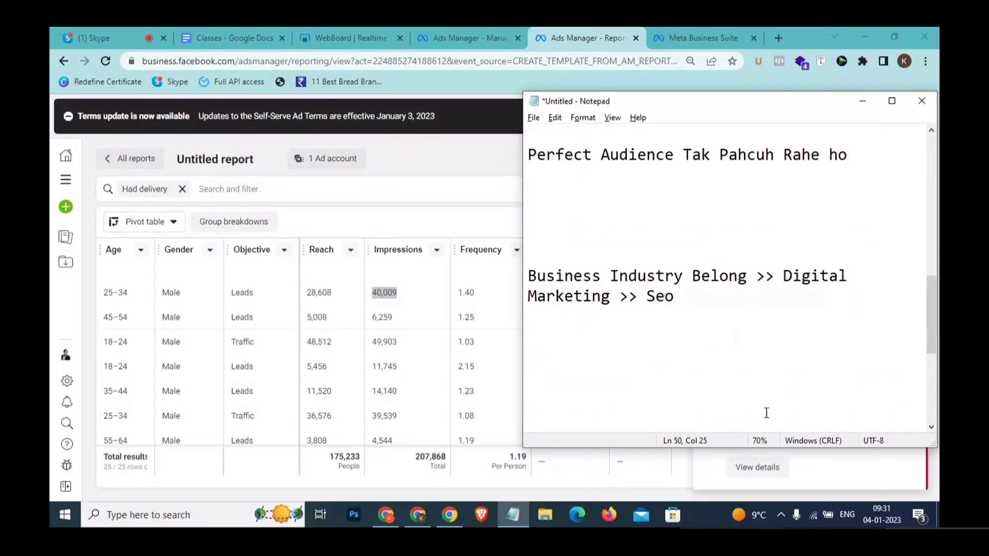
{"action": "scroll", "coordinate": [766, 413], "scroll_direction": "down", "scroll_amount": 5}
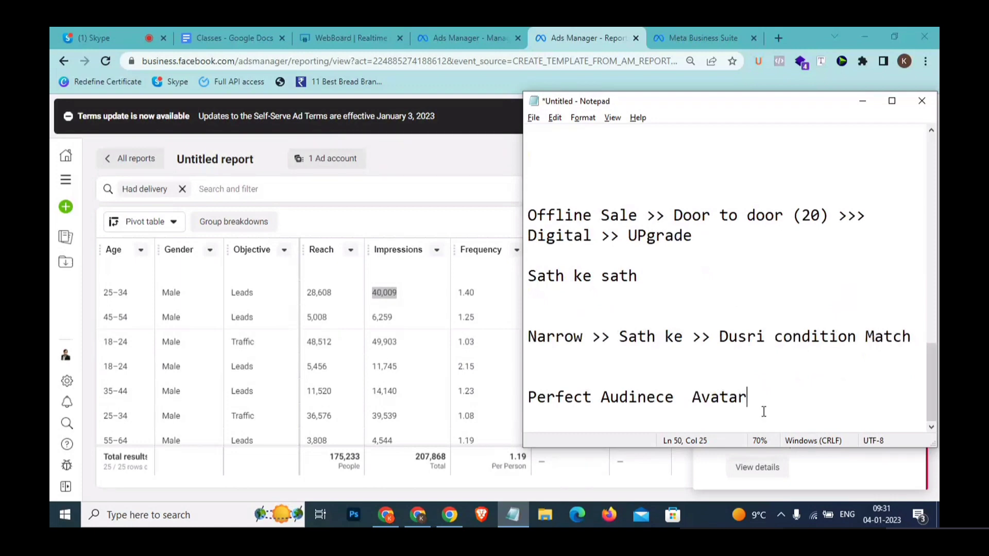
{"action": "key", "text": "Return"}
{"action": "key", "text": "Return"}
{"action": "key", "text": "Return"}
{"action": "key", "text": "Return"}
{"action": "key", "text": "Return"}
{"action": "type", "text": "Variation"}
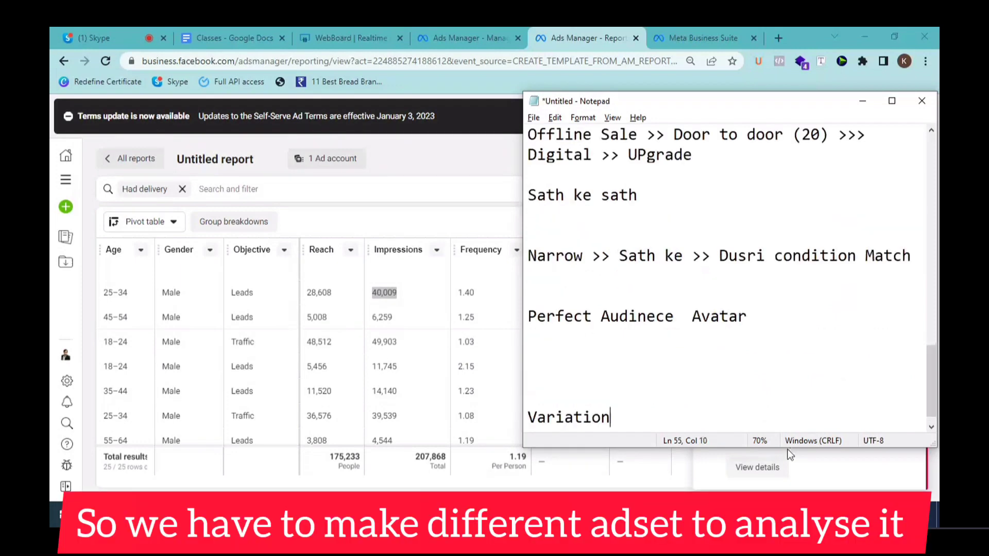
{"action": "type", "text": "1"}
{"action": "key", "text": "Left"}
{"action": "type", "text": ":"}
{"action": "key", "text": "End"}
{"action": "key", "text": "Return"}
{"action": "key", "text": "Return"}
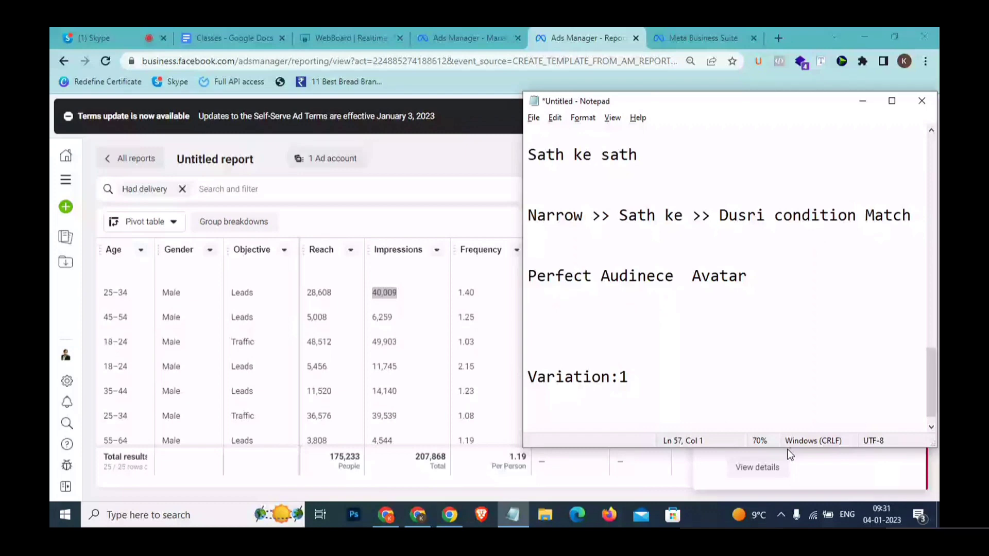
- Add the lines "Age:18 to 30" and "Gender: All" under the Variation:1 heading
{"action": "type", "text": "Age:18 to 30"}
{"action": "key", "text": "Return"}
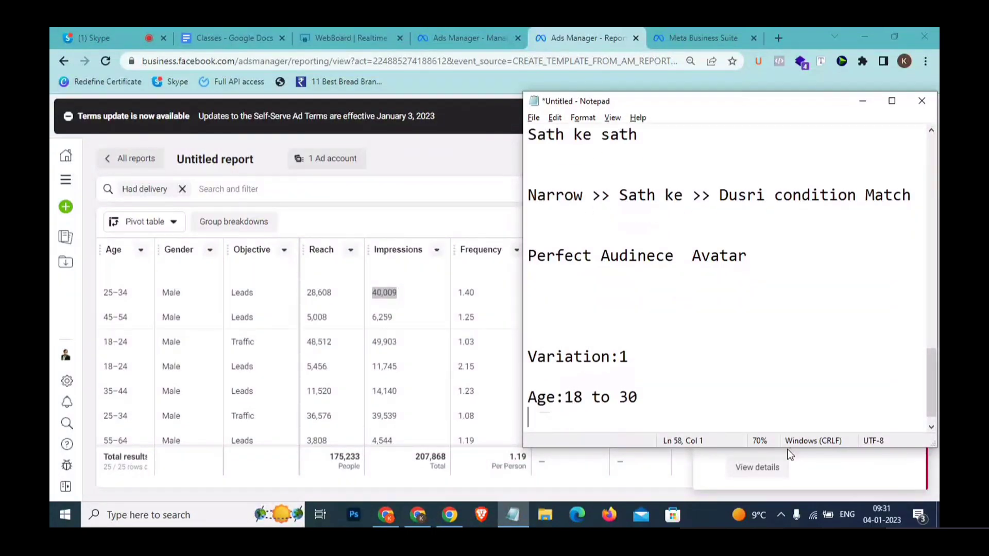
{"action": "type", "text": "Gendar"}
{"action": "key", "text": "BackSpace"}
{"action": "key", "text": "BackSpace"}
{"action": "key", "text": "BackSpace"}
{"action": "type", "text": "er: "}
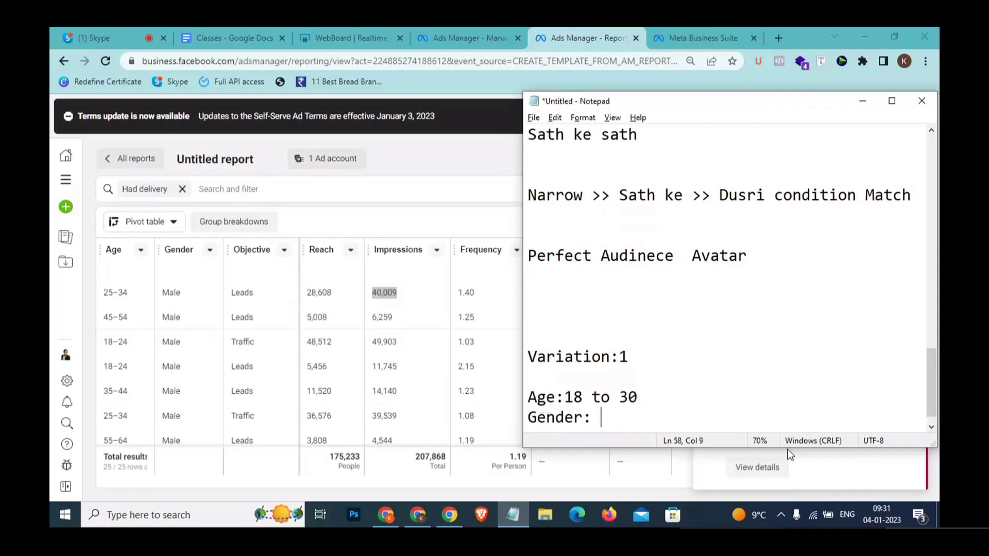
{"action": "type", "text": "All"}
{"action": "key", "text": "Return"}
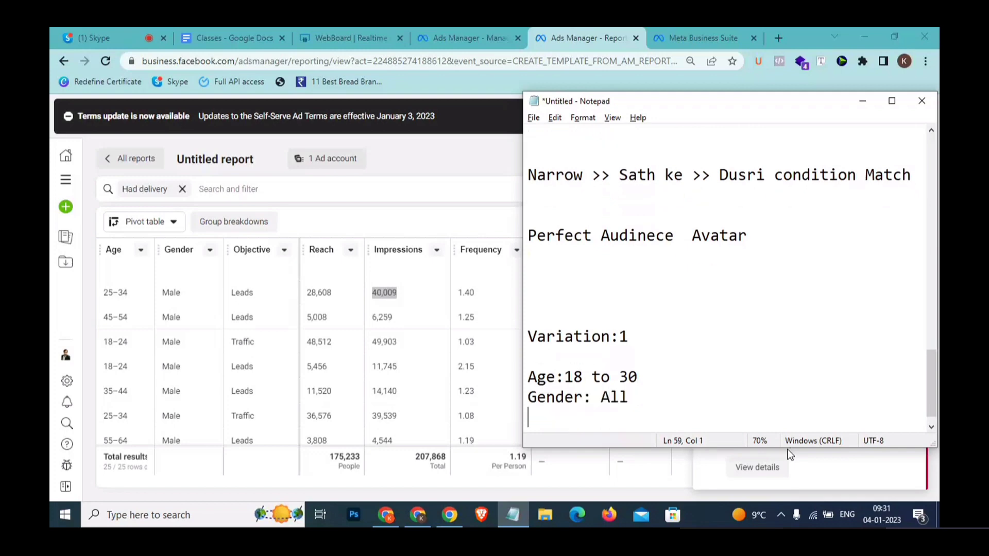
- Add the lines "Location: Pan India" and "Taregting: Students" under the gender line
{"action": "type", "text": "Location"}
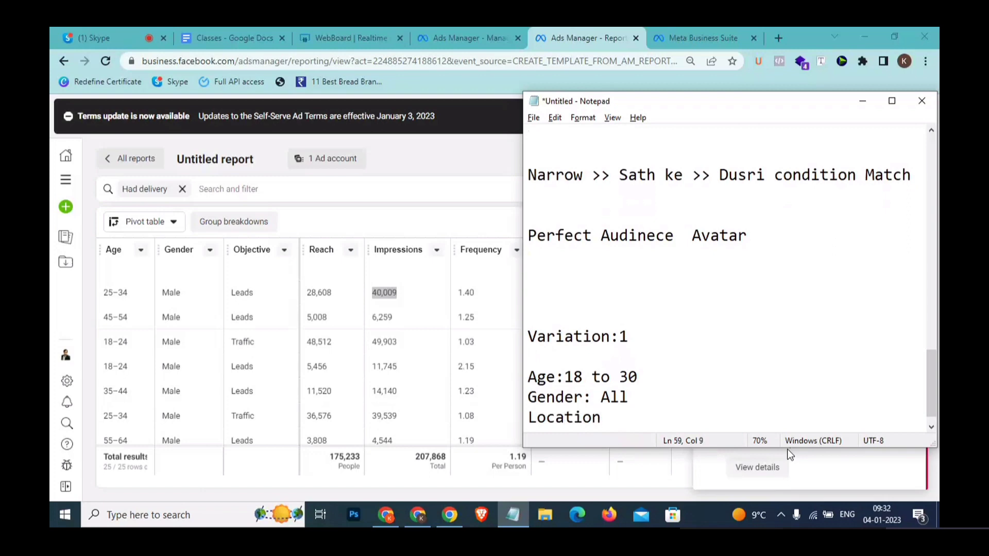
{"action": "type", "text": ": P"}
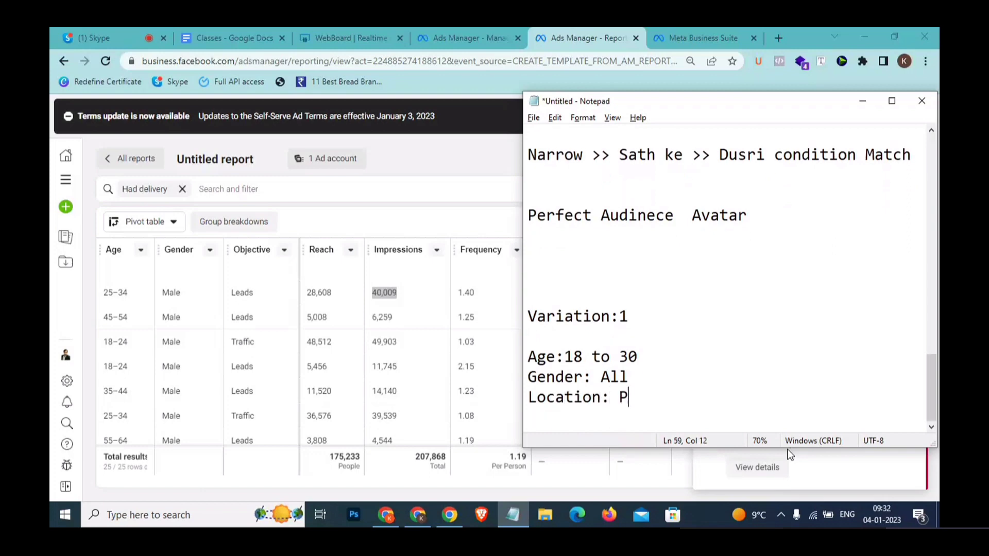
{"action": "type", "text": "an India"}
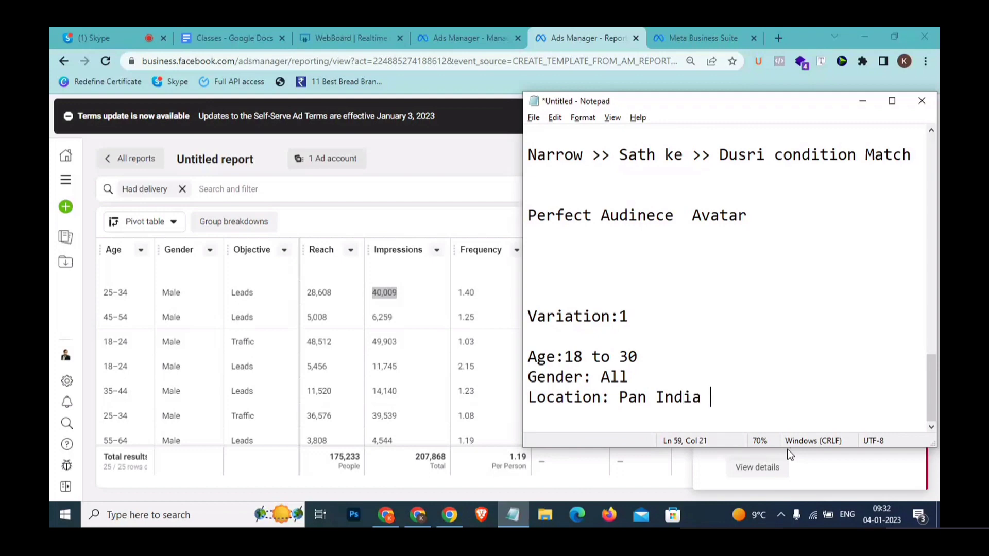
{"action": "key", "text": "Return"}
{"action": "type", "text": "Taregting"}
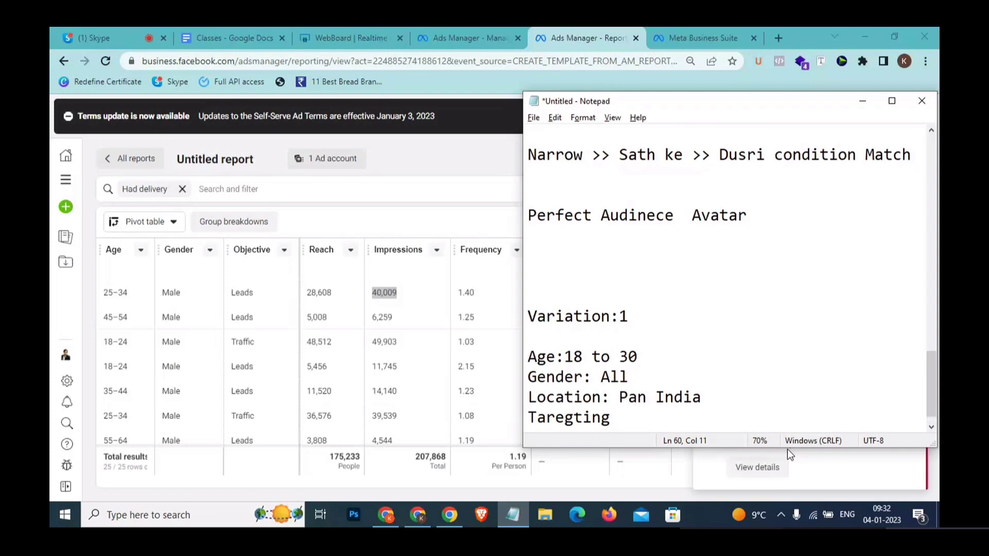
{"action": "key", "text": "BackSpace"}
{"action": "type", "text": ": Students"}
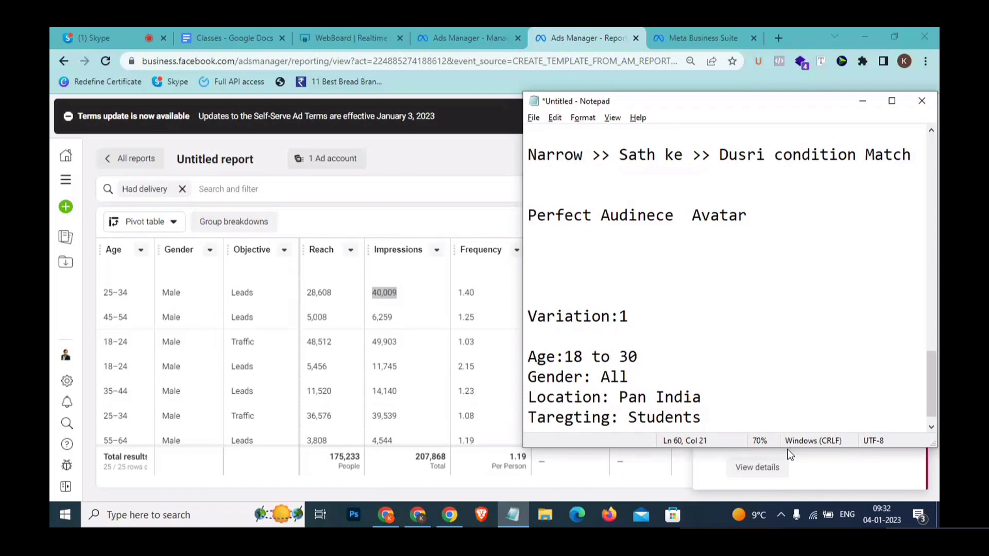
- Copy the age, gender and location lines of Variation:1
{"action": "key", "text": "Up"}
{"action": "key", "text": "ctrl+shift+Left"}
{"action": "key", "text": "ctrl+shift+Left"}
{"action": "key", "text": "ctrl+shift+Left"}
{"action": "key", "text": "ctrl+shift+Left"}
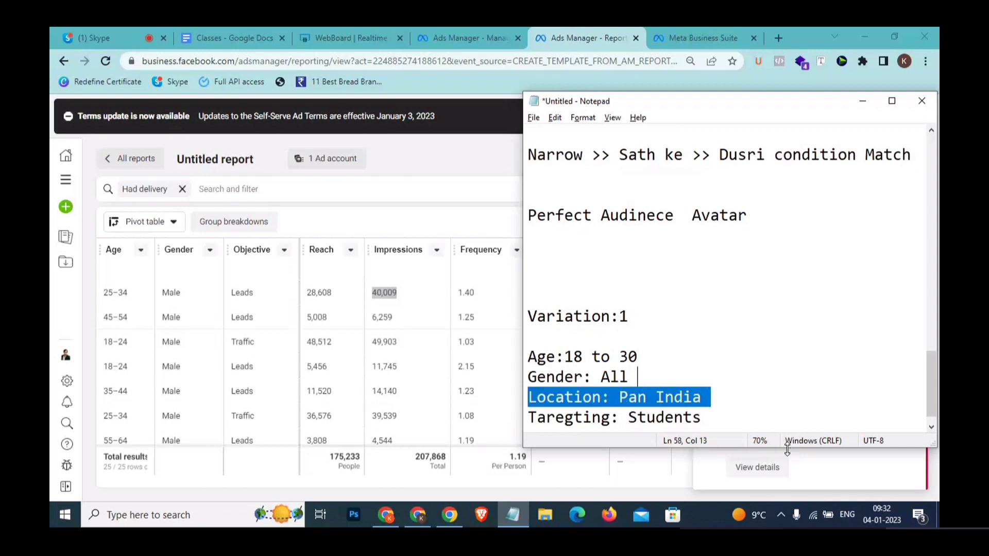
{"action": "key", "text": "ctrl+shift+Left"}
{"action": "key", "text": "ctrl+shift+Left"}
{"action": "key", "text": "ctrl+shift+Left"}
{"action": "key", "text": "ctrl+shift+Left"}
{"action": "key", "text": "ctrl+shift+Left"}
{"action": "key", "text": "ctrl+shift+Left"}
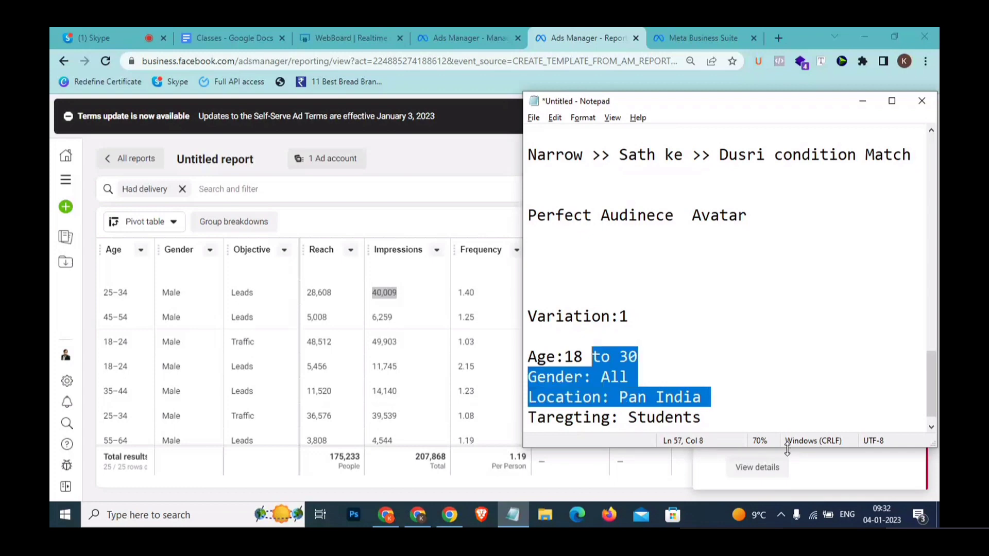
{"action": "key", "text": "shift+Home"}
{"action": "key", "text": "ctrl+c"}
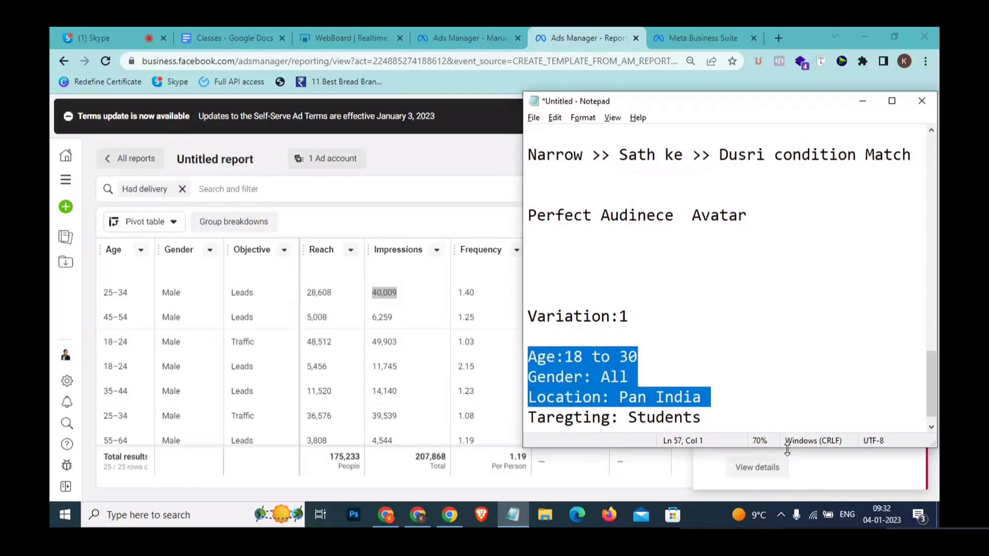
- Paste the copied lines as a second block below the first and complete it with "Taregting: Students"
{"action": "key", "text": "Right"}
{"action": "key", "text": "Right"}
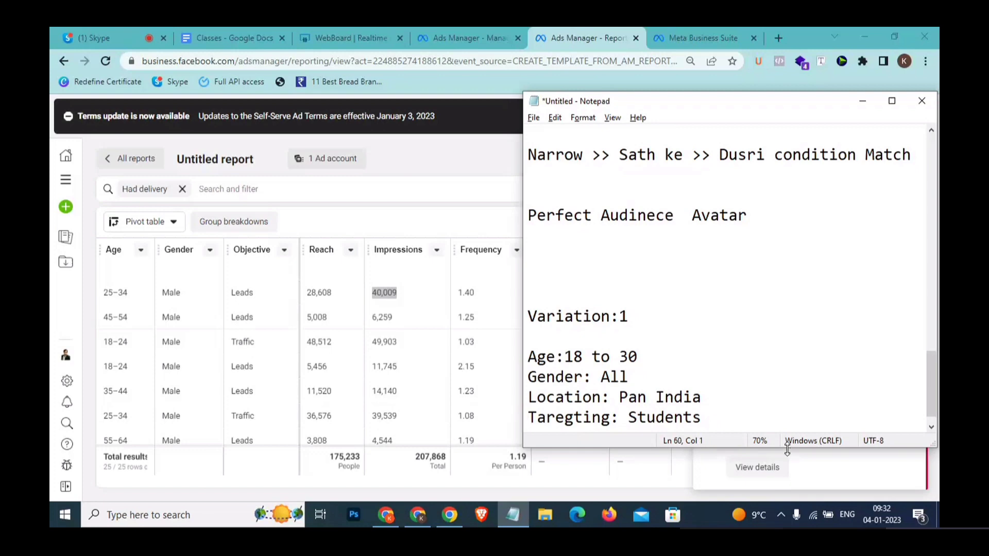
{"action": "key", "text": "End"}
{"action": "key", "text": "Return"}
{"action": "key", "text": "Return"}
{"action": "key", "text": "Return"}
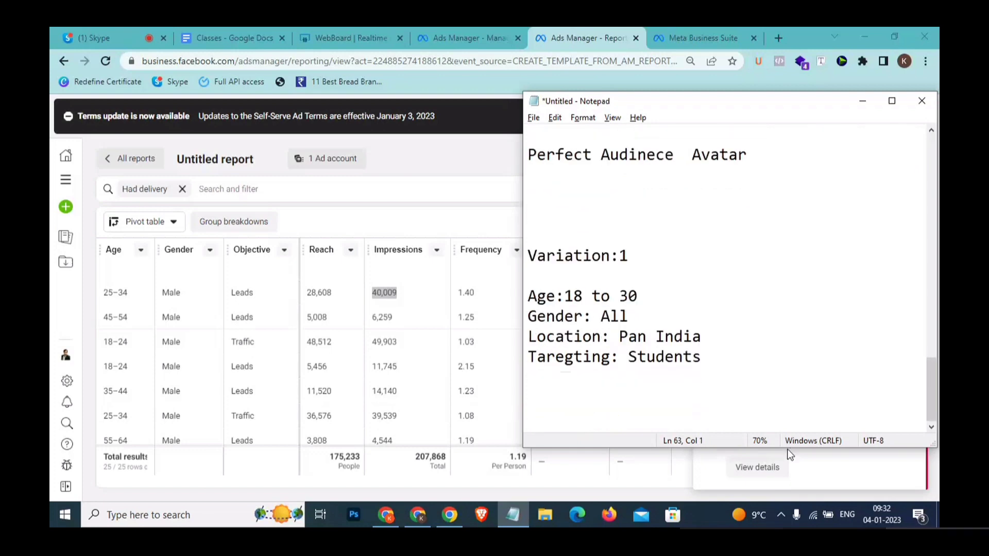
{"action": "key", "text": "ctrl+v"}
{"action": "key", "text": "Return"}
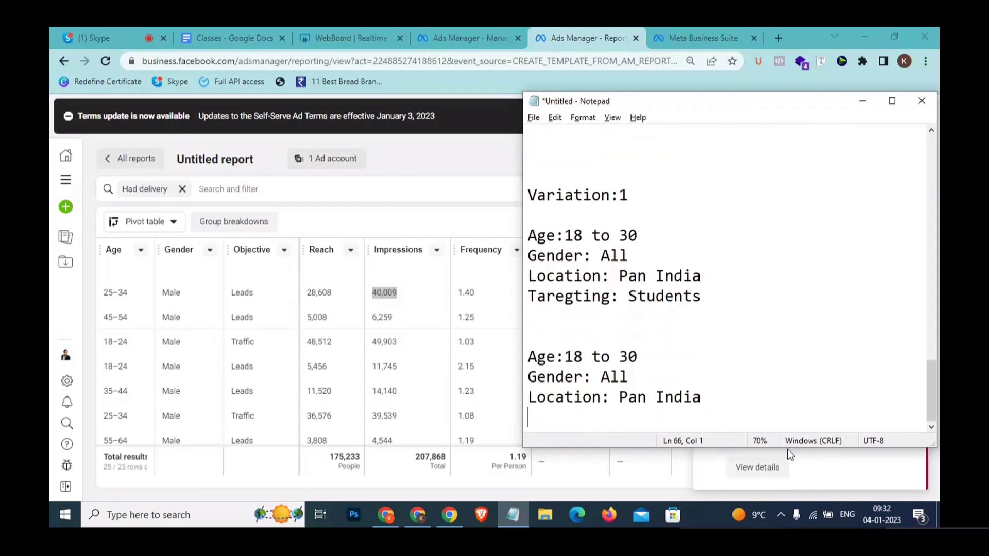
{"action": "type", "text": "Taregting"}
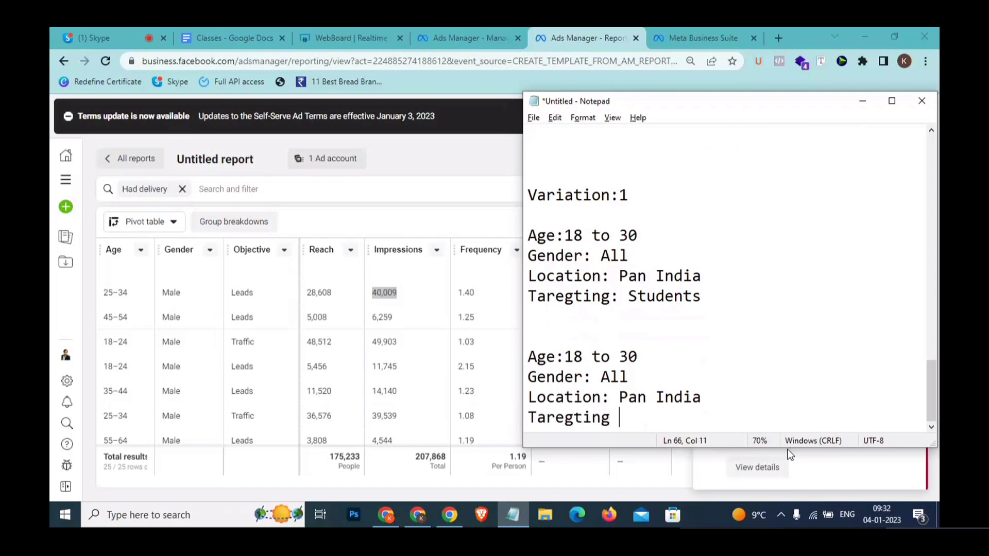
{"action": "key", "text": "BackSpace"}
{"action": "type", "text": ": Students"}
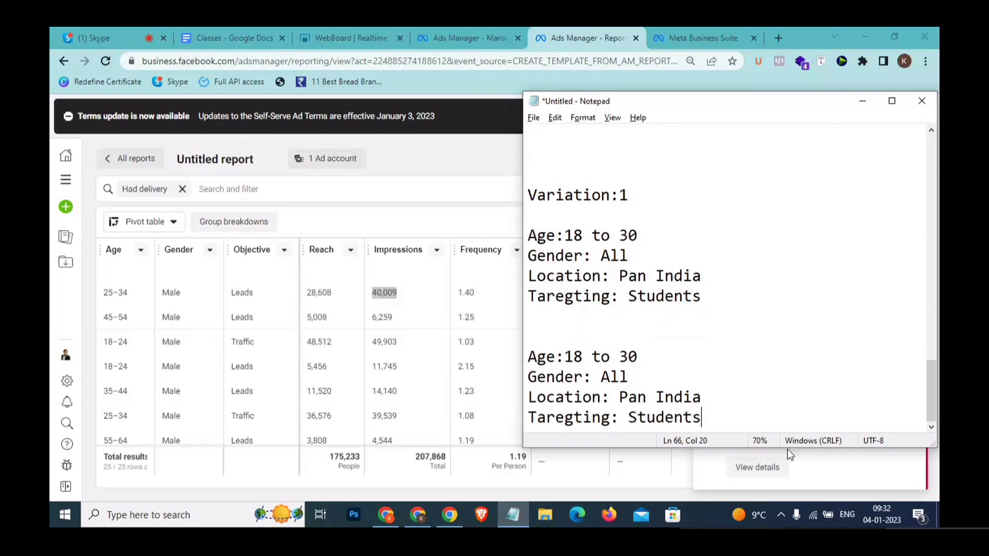
- Change the age range in the second audience block to "31 to 65+"
{"action": "key", "text": "Up"}
{"action": "key", "text": "Up"}
{"action": "key", "text": "Up"}
{"action": "key", "text": "ctrl+shift+Left"}
{"action": "key", "text": "ctrl+shift+Left"}
{"action": "key", "text": "ctrl+shift+Left"}
{"action": "key", "text": "ctrl+shift+Left"}
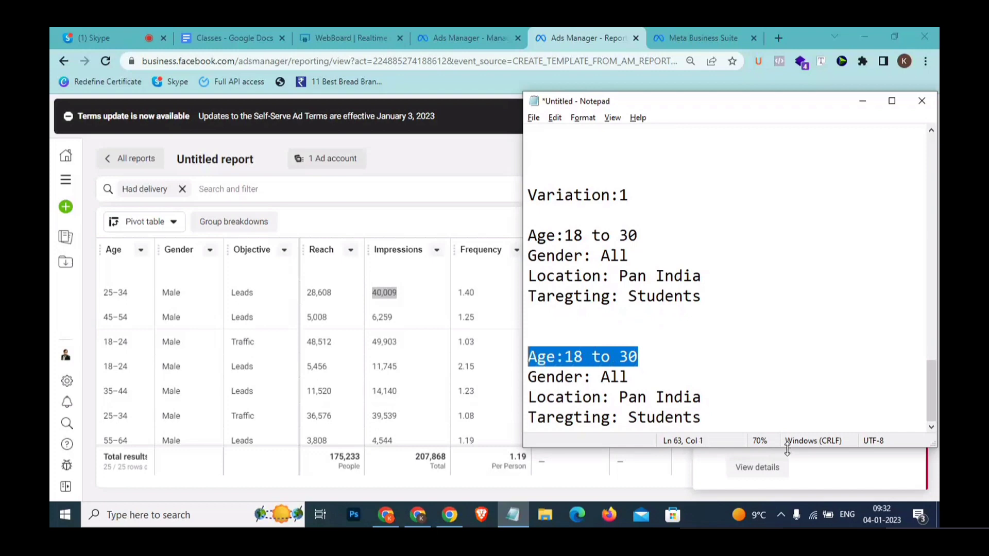
{"action": "key", "text": "Right"}
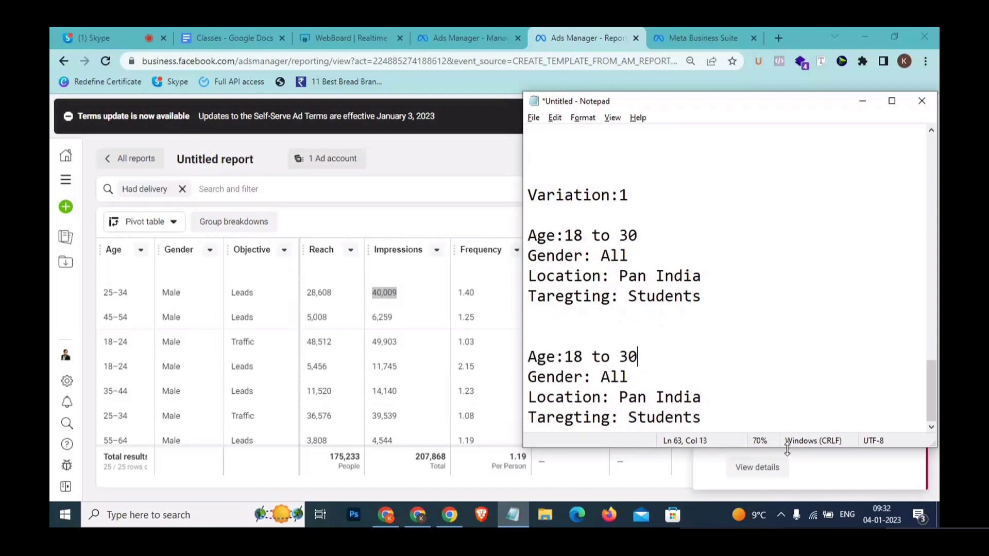
{"action": "key", "text": "BackSpace"}
{"action": "key", "text": "BackSpace"}
{"action": "type", "text": "65+"}
{"action": "key", "text": "Left"}
{"action": "key", "text": "Left"}
{"action": "key", "text": "Left"}
{"action": "key", "text": "Left"}
{"action": "key", "text": "Left"}
{"action": "key", "text": "Left"}
{"action": "key", "text": "Left"}
{"action": "key", "text": "BackSpace"}
{"action": "key", "text": "BackSpace"}
{"action": "type", "text": "3"}
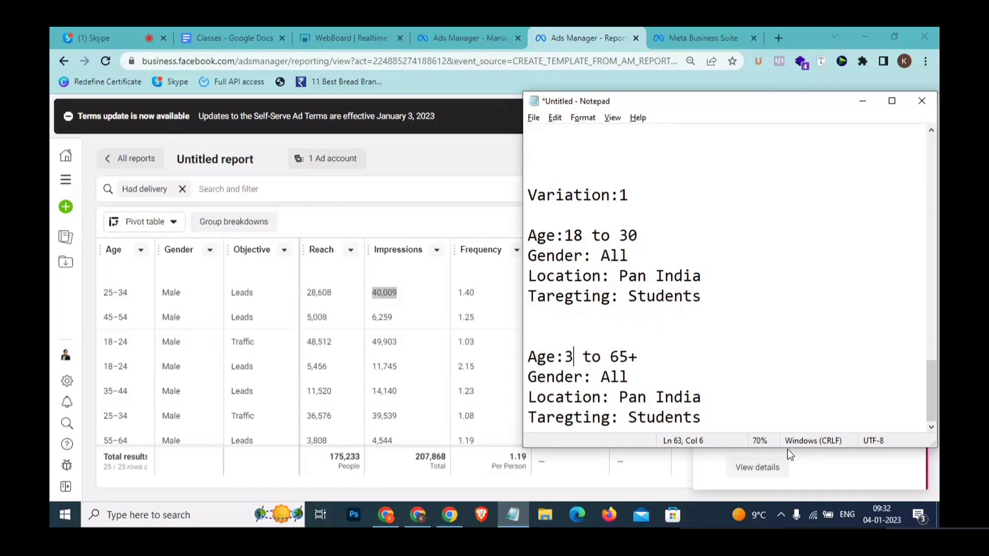
{"action": "type", "text": "1"}
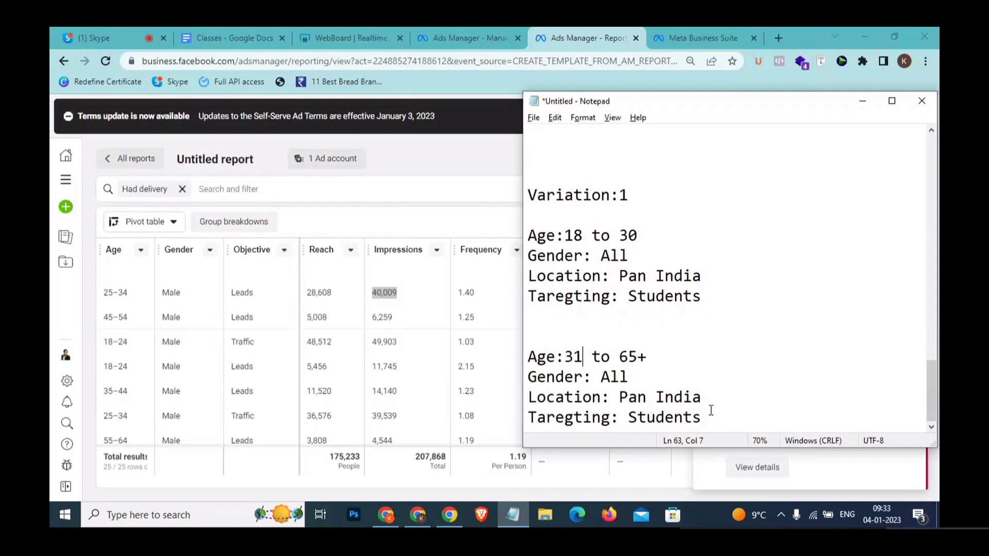
- Highlight the lines of the two audience blocks in Notepad to compare their age, gender, location and targeting
{"action": "left_click_drag", "start_coordinate": [706, 416], "coordinate": [526, 357]}
{"action": "left_click_drag", "start_coordinate": [684, 349], "coordinate": [527, 357]}
{"action": "left_click_drag", "start_coordinate": [716, 296], "coordinate": [522, 259]}
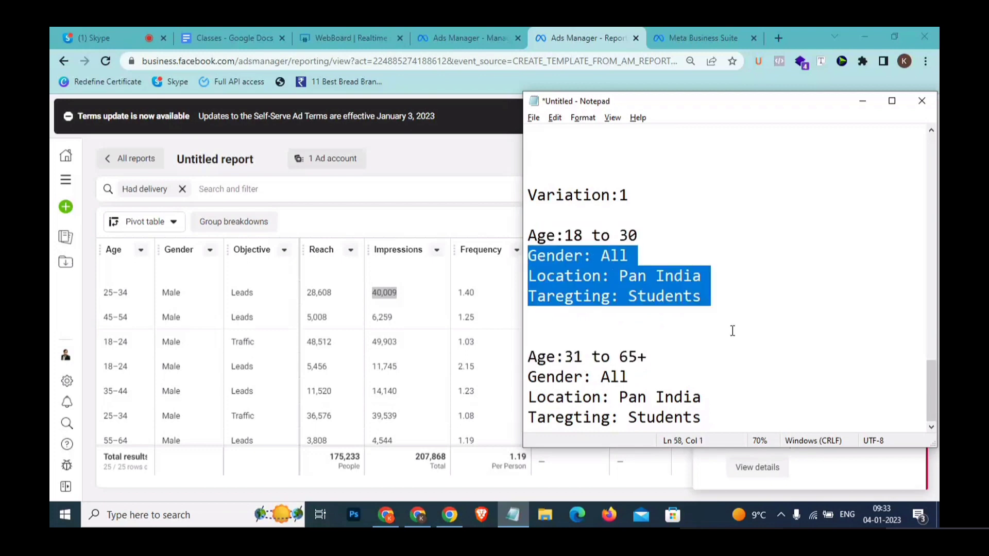
{"action": "left_click_drag", "start_coordinate": [730, 329], "coordinate": [536, 251]}
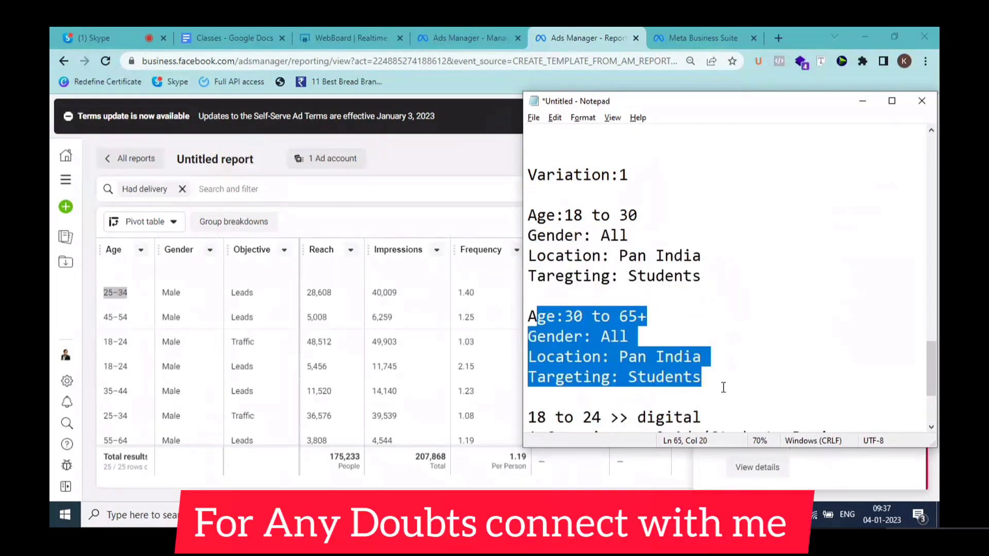
{"action": "left_click_drag", "start_coordinate": [723, 387], "coordinate": [522, 299]}
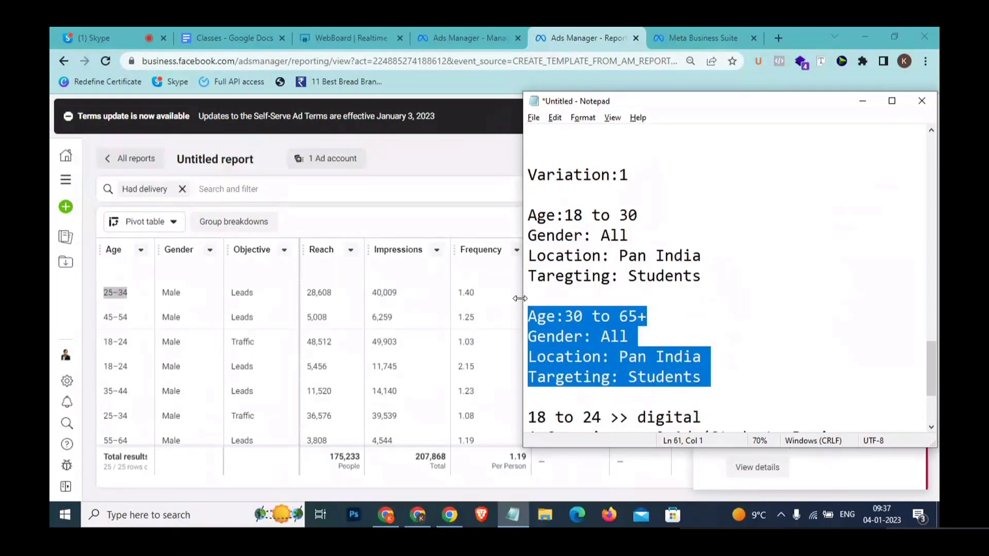
- Switch to the Classes document in Google Docs and place the cursor after the "Practical Use of Narrow Audience" bullet
{"action": "left_click", "coordinate": [250, 33]}
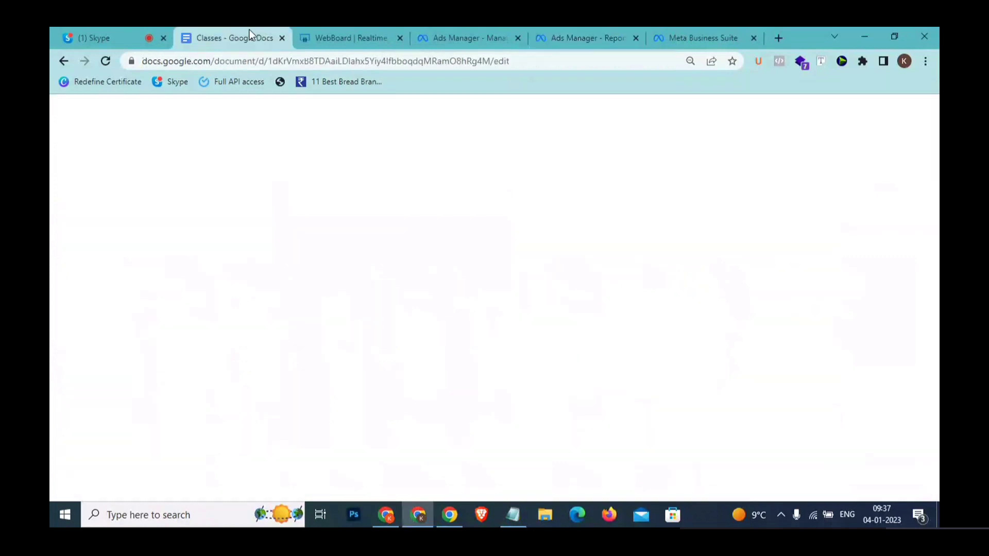
{"action": "left_click", "coordinate": [576, 300]}
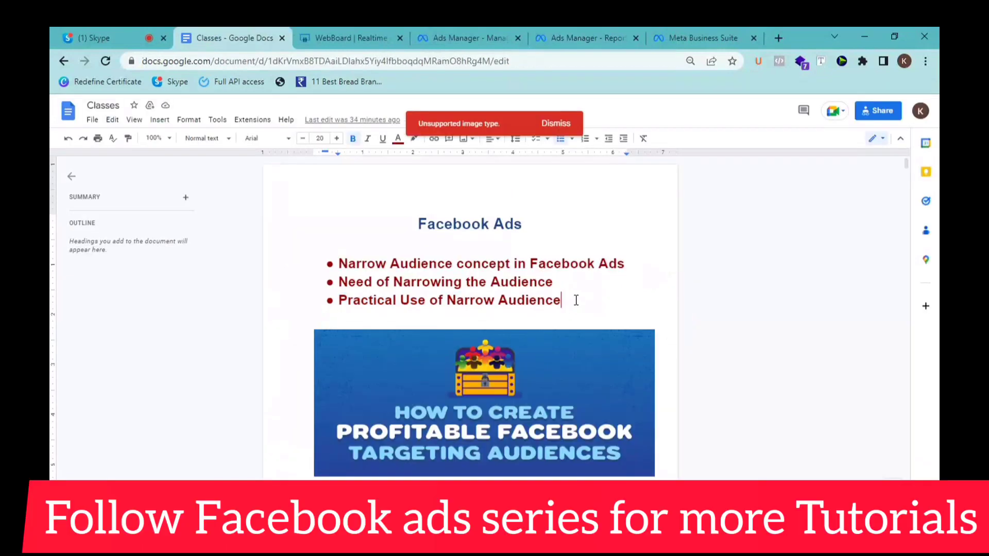